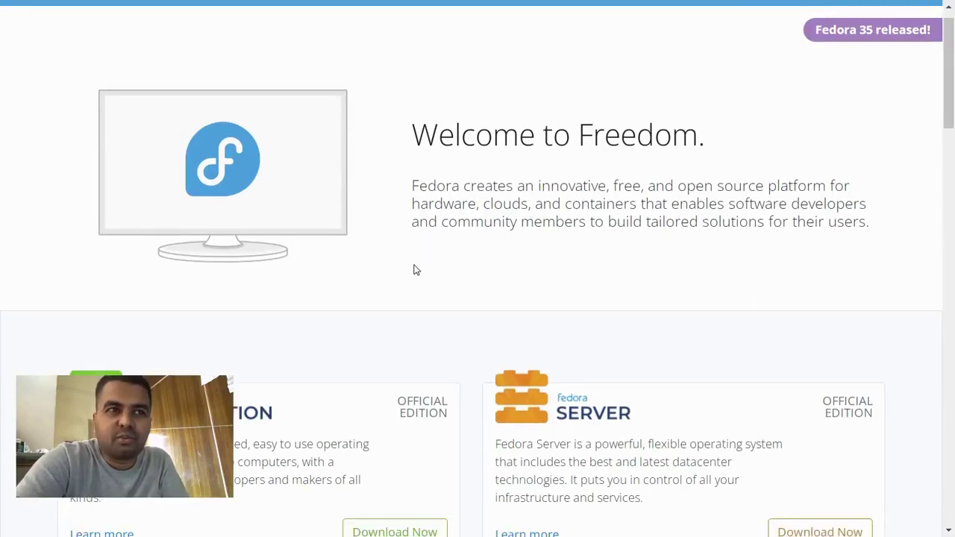
# - Open the Fedora Workstation download page and download the Fedora 35 x86_64 DVD ISO
pyautogui.scroll(3, 416, 270)
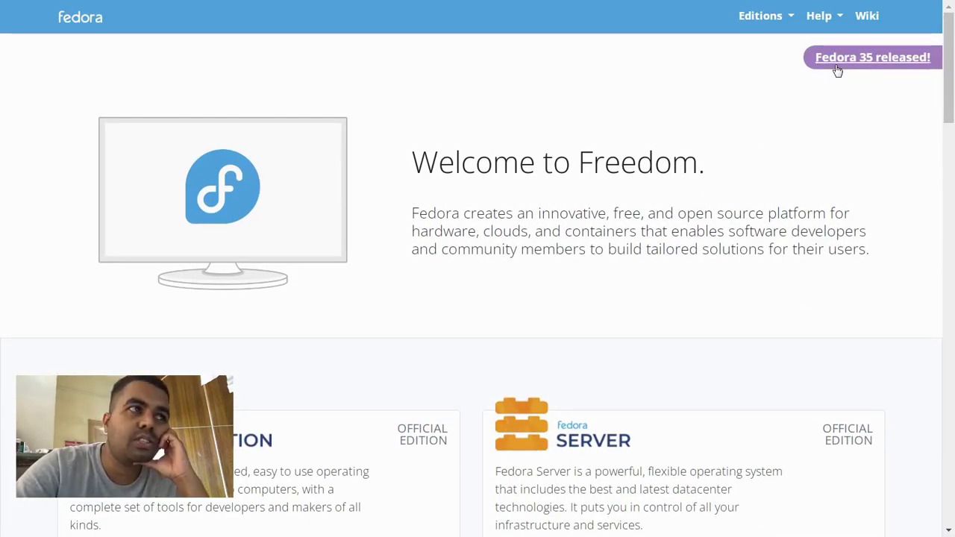
pyautogui.scroll(-3, 344, 313)
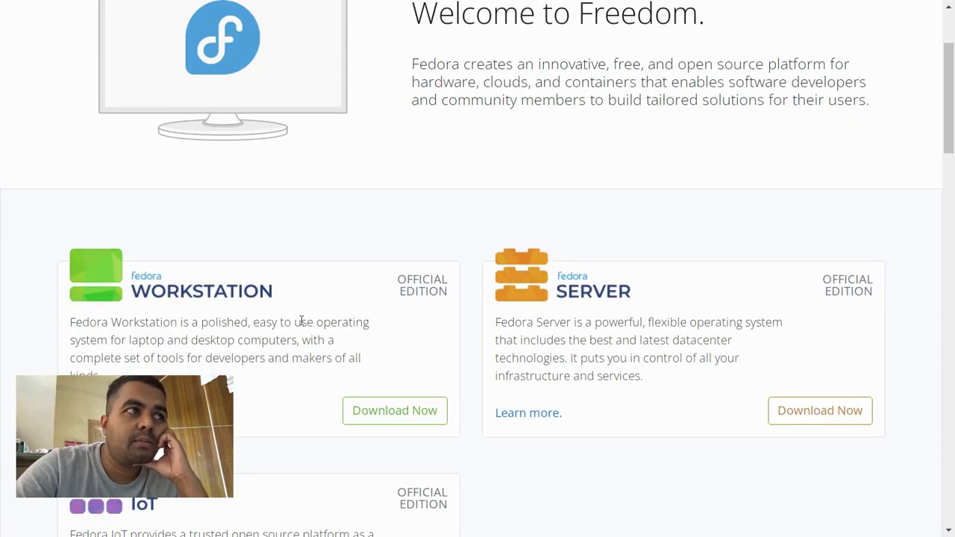
pyautogui.scroll(3, 627, 194)
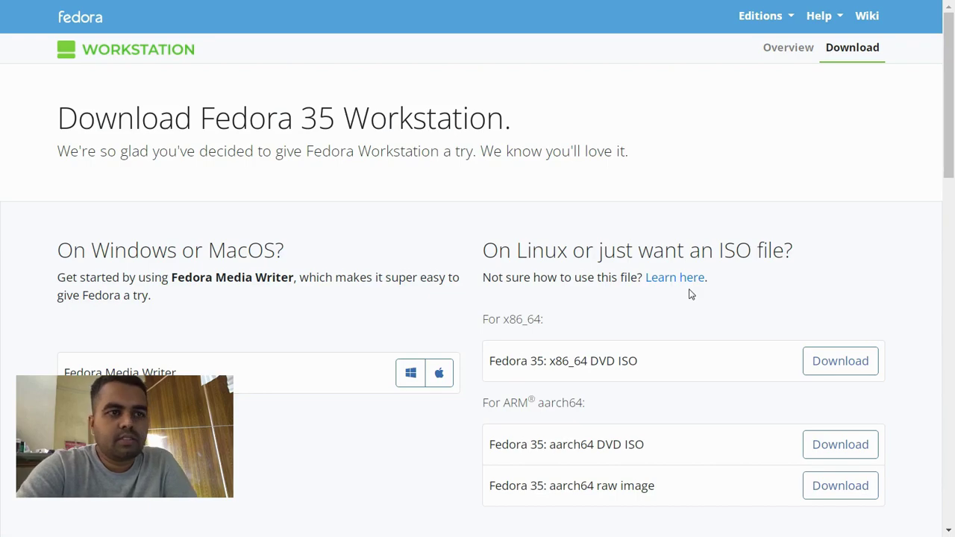
pyautogui.scroll(-2, 690, 295)
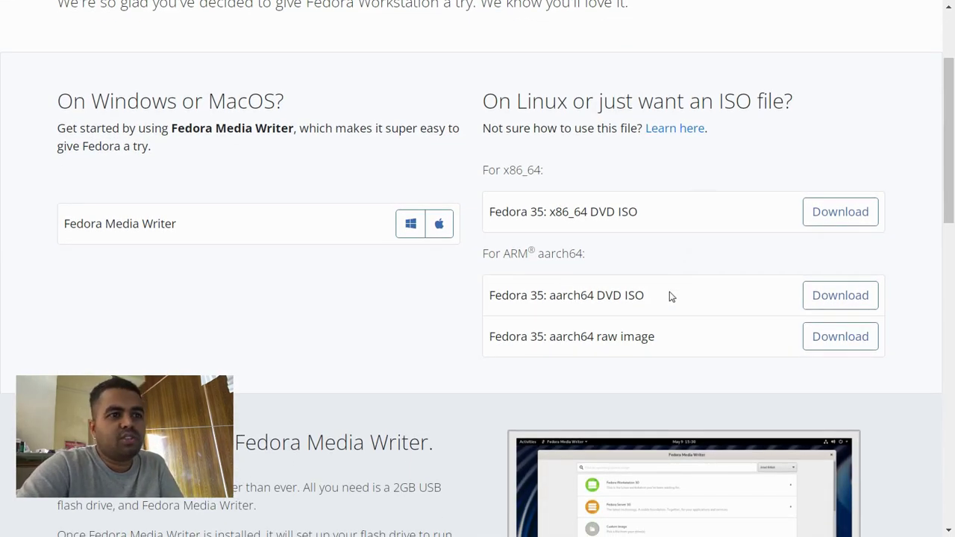
pyautogui.click(821, 217)
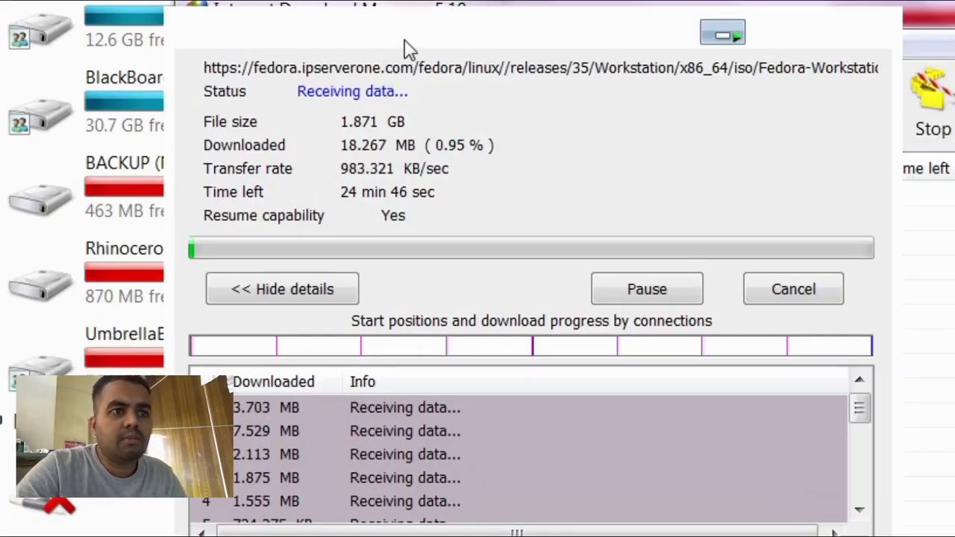
# - Move the download manager's list and the ISO's progress window apart to follow the download
pyautogui.click(522, 48)
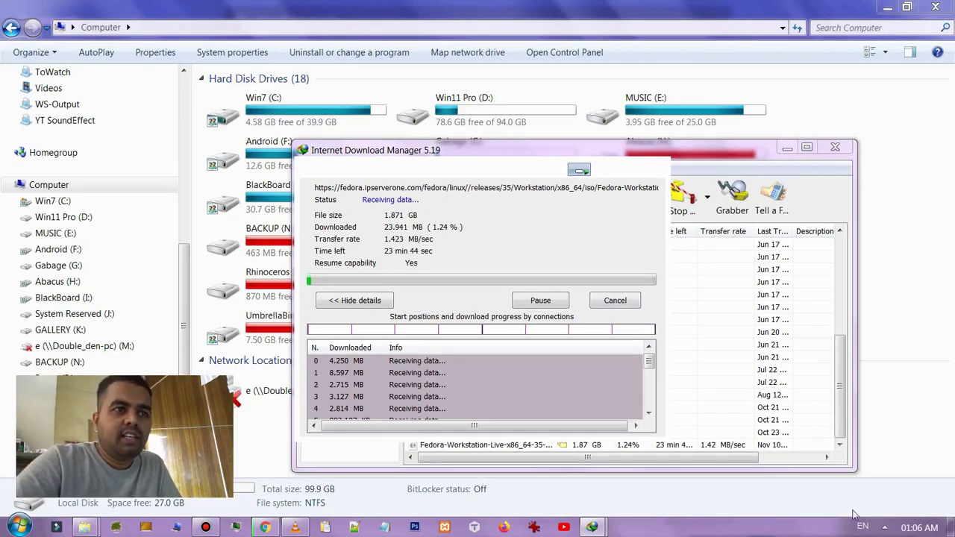
pyautogui.click(885, 528)
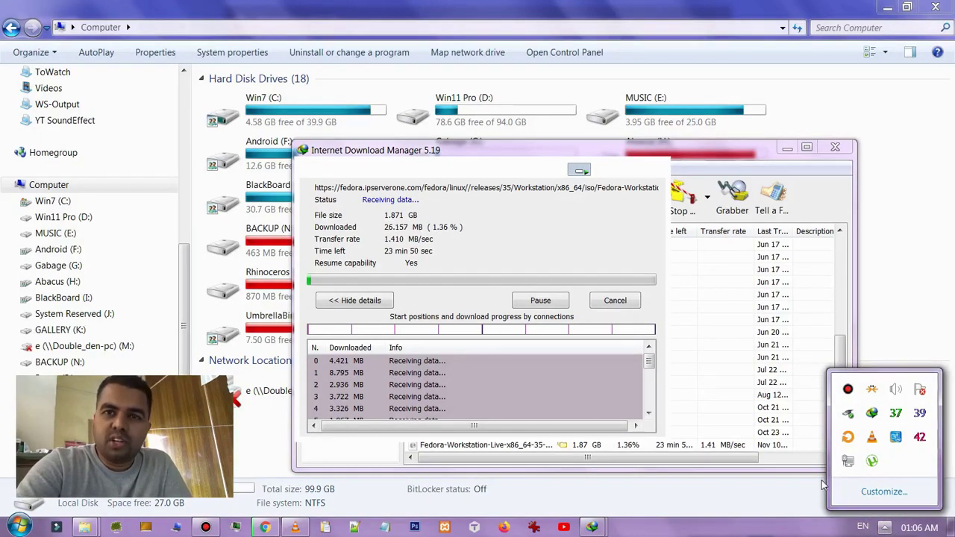
pyautogui.click(567, 231)
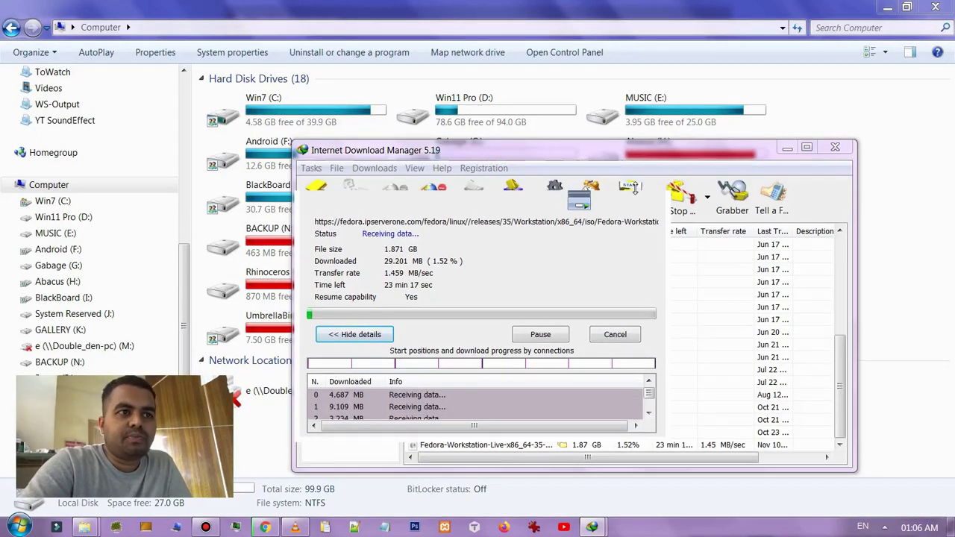
pyautogui.click(388, 159)
pyautogui.moveTo(392, 179); pyautogui.dragTo(579, 176)
pyautogui.click(463, 158)
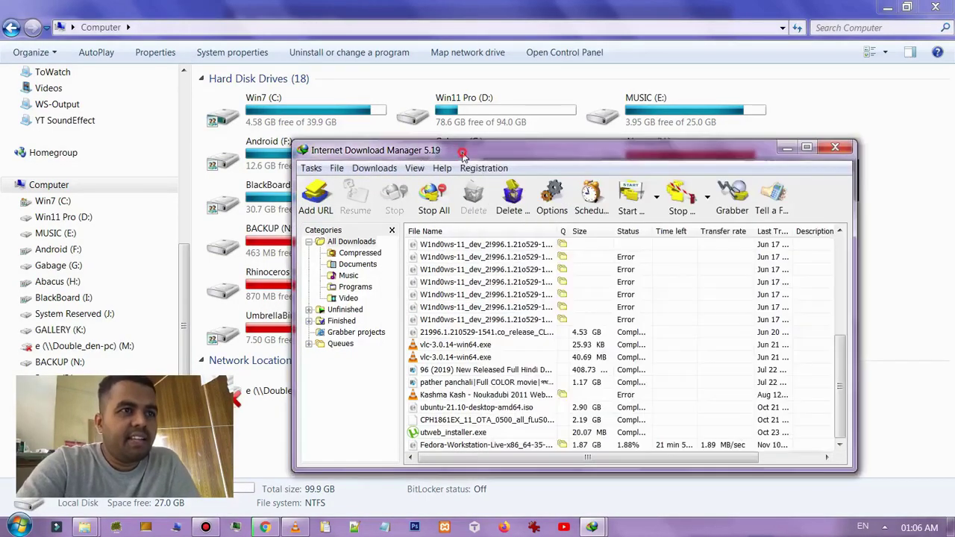
pyautogui.moveTo(734, 145); pyautogui.dragTo(576, 176)
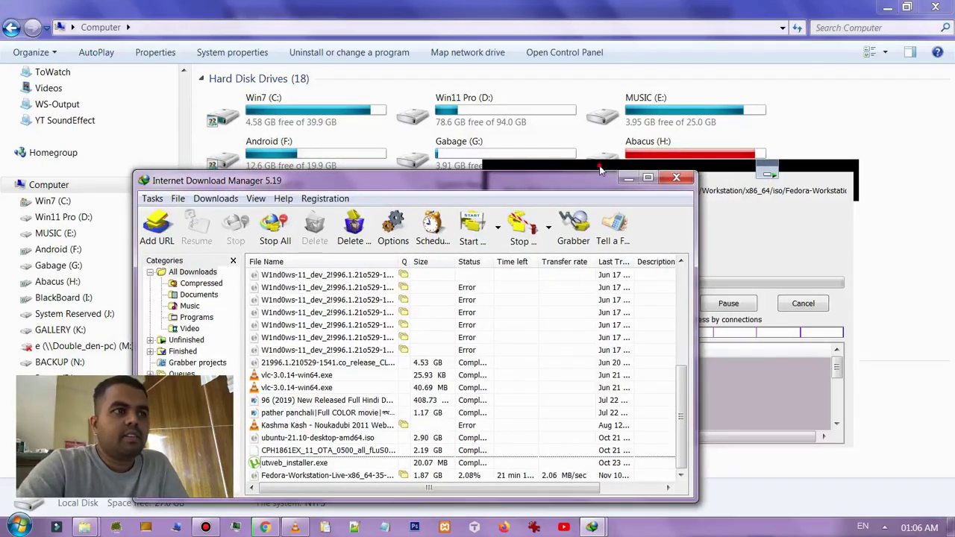
pyautogui.click(600, 170)
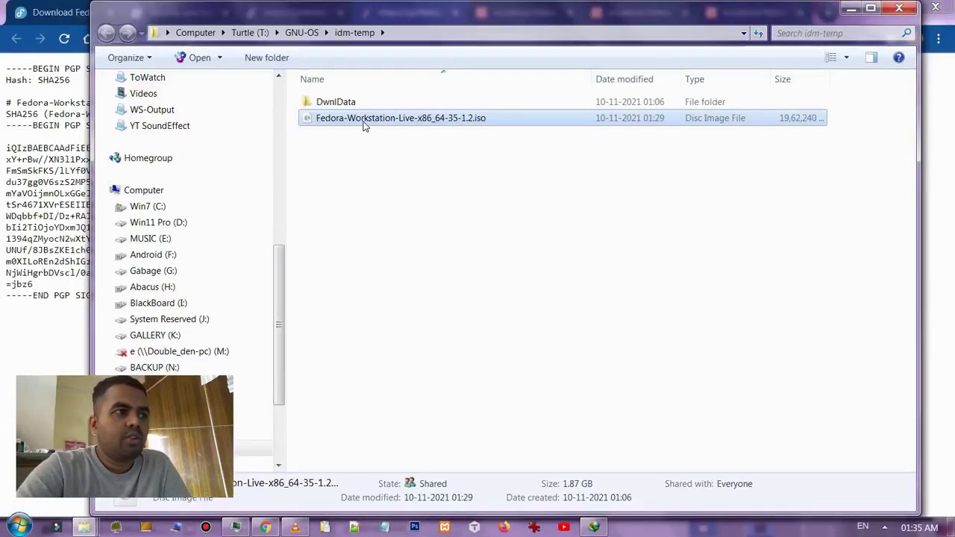
# - Compute the SHA-256 checksum of the downloaded Fedora-Workstation-Live-x86_64-35-1.2.iso in the idm-temp folder
pyautogui.rightClick(366, 131)
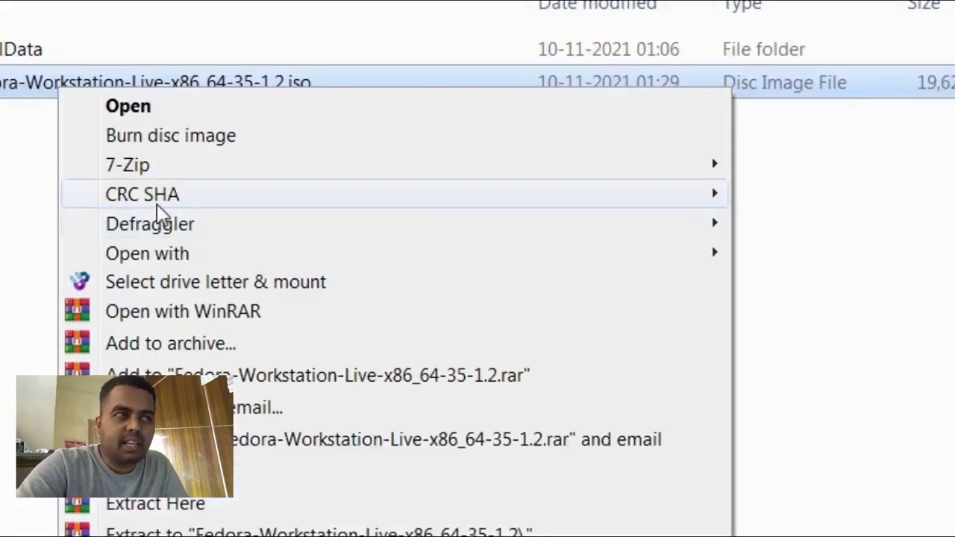
pyautogui.moveTo(411, 176)
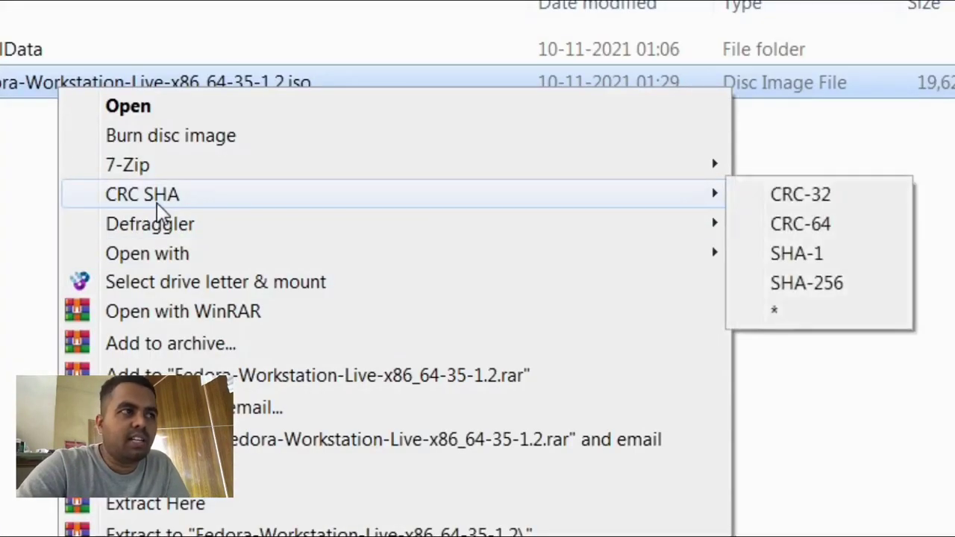
pyautogui.click(828, 285)
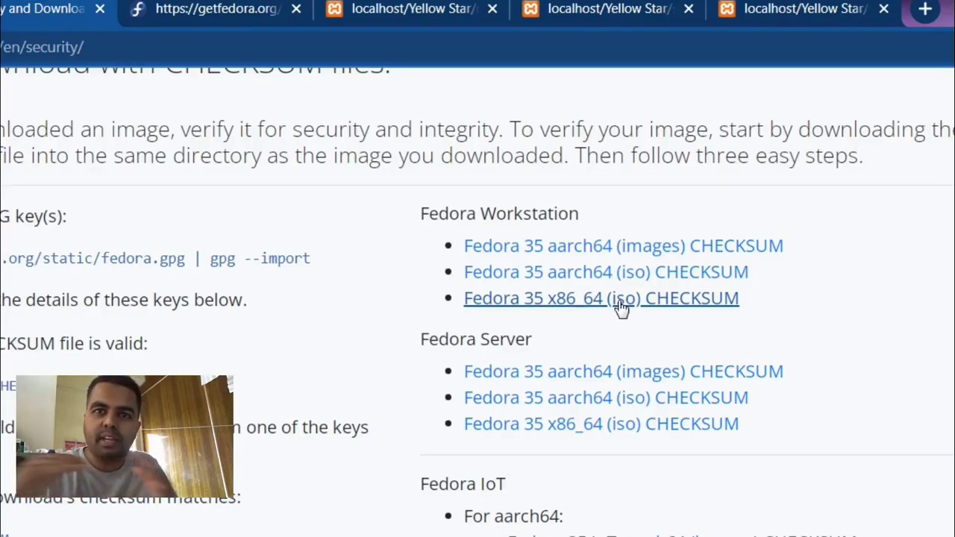
# - Open Fedora Workstation's Fedora 35 x86_64 (iso) CHECKSUM file in a new browser tab and show it
pyautogui.rightClick(619, 306)
pyautogui.click(656, 320)
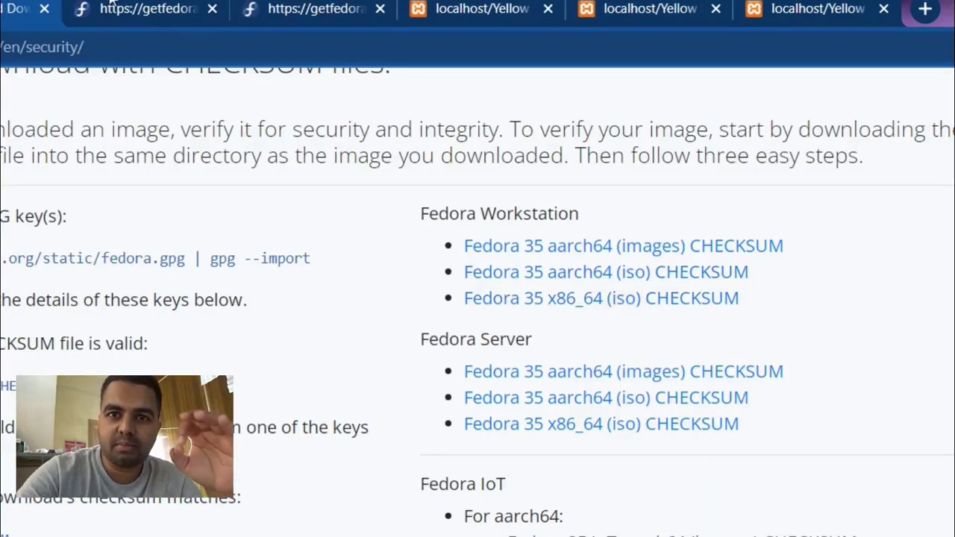
pyautogui.click(299, 9)
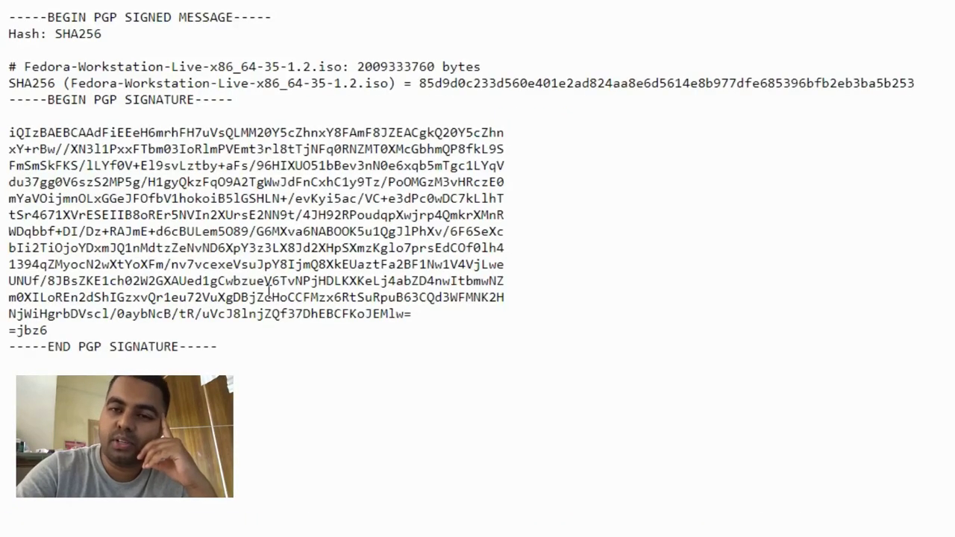
# - Compare the computed SHA-256 hash of the ISO with the published hash from beginning to end
pyautogui.hotkey('alt', 'Tab')
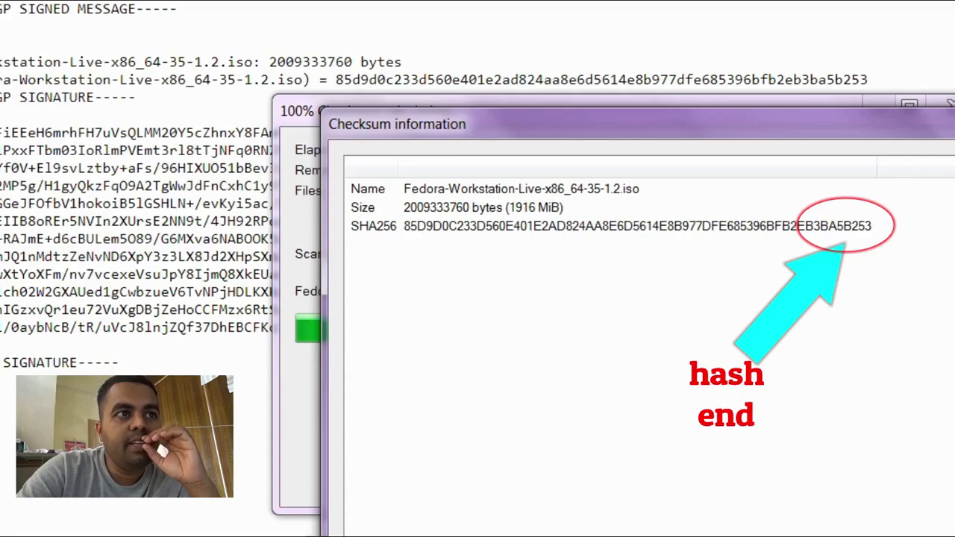
pyautogui.hotkey('alt', 'Tab')
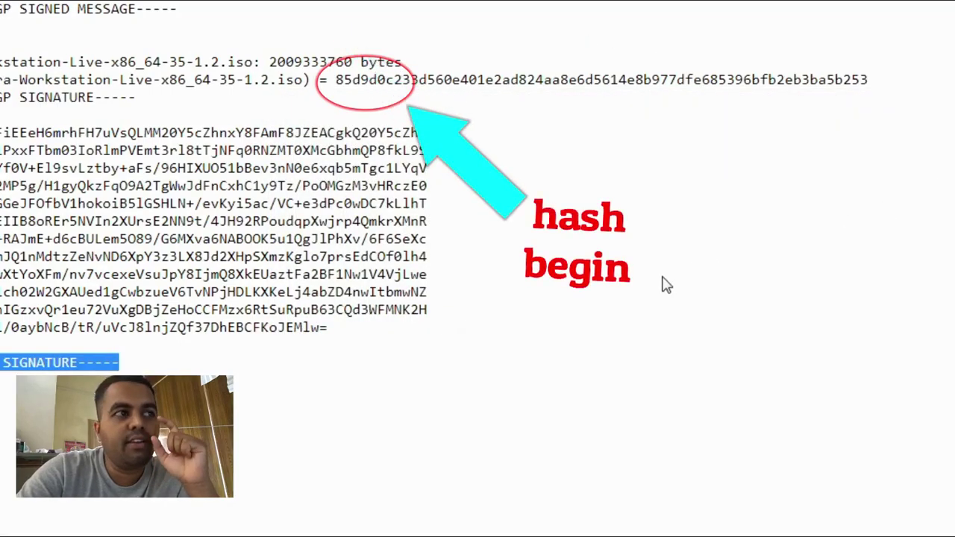
pyautogui.click(776, 209)
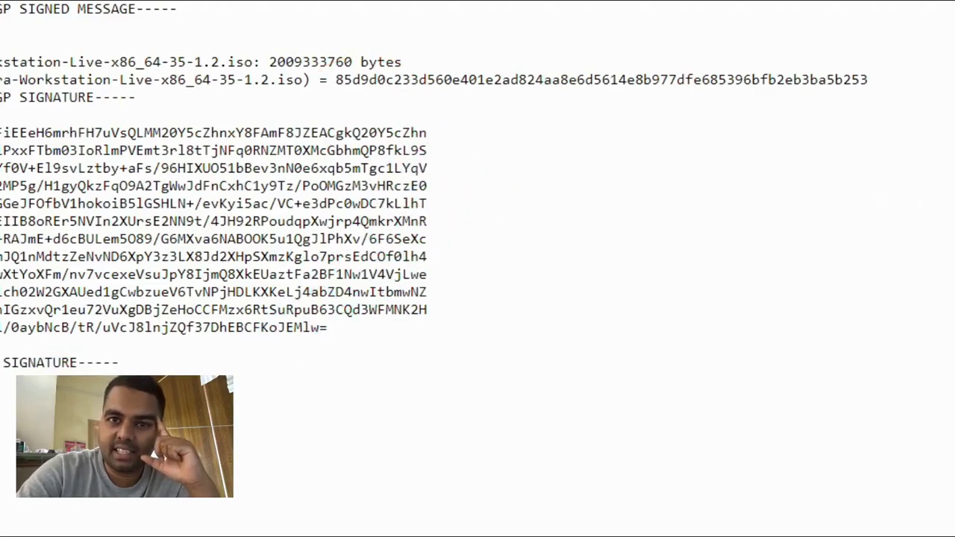
pyautogui.moveTo(430, 91)
pyautogui.mouseDown()
pyautogui.moveTo(827, 106)
pyautogui.moveTo(883, 132)
pyautogui.moveTo(942, 127)
pyautogui.mouseUp()
pyautogui.click(932, 124)
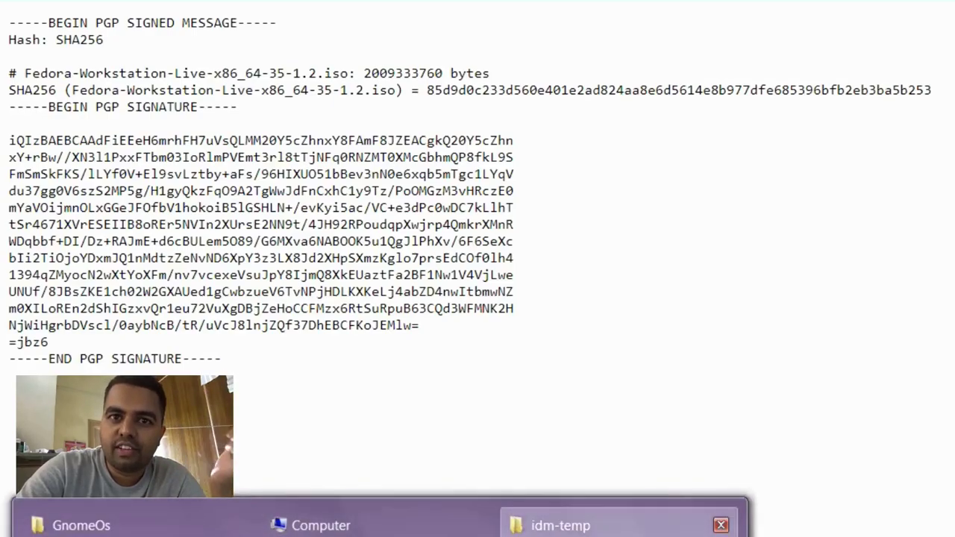
# - Launch Fedora Media Writer from its folder and load Fedora-Workstation-Live-x86_64-35-1.2.iso as the custom image
pyautogui.click(829, 521)
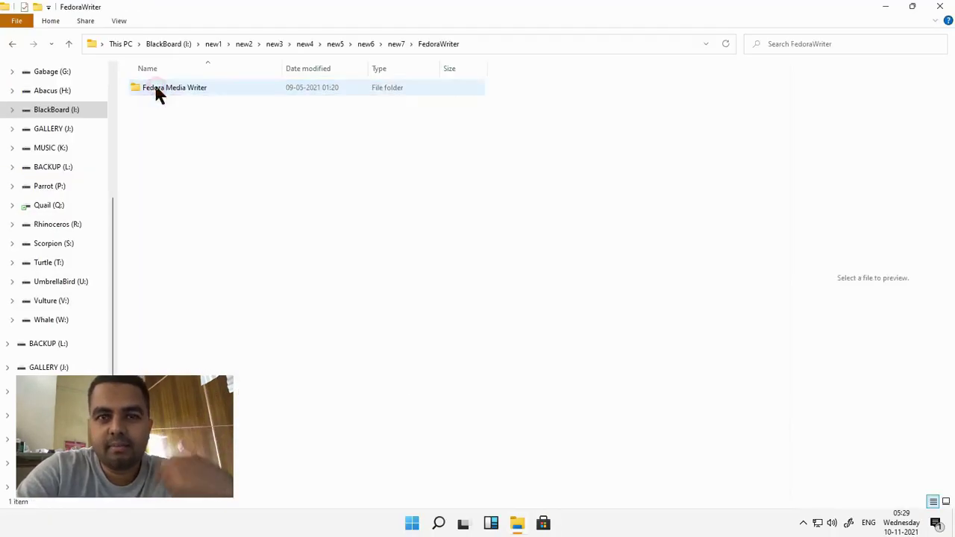
pyautogui.doubleClick(156, 90)
pyautogui.scroll(-5, 232, 302)
pyautogui.click(173, 285)
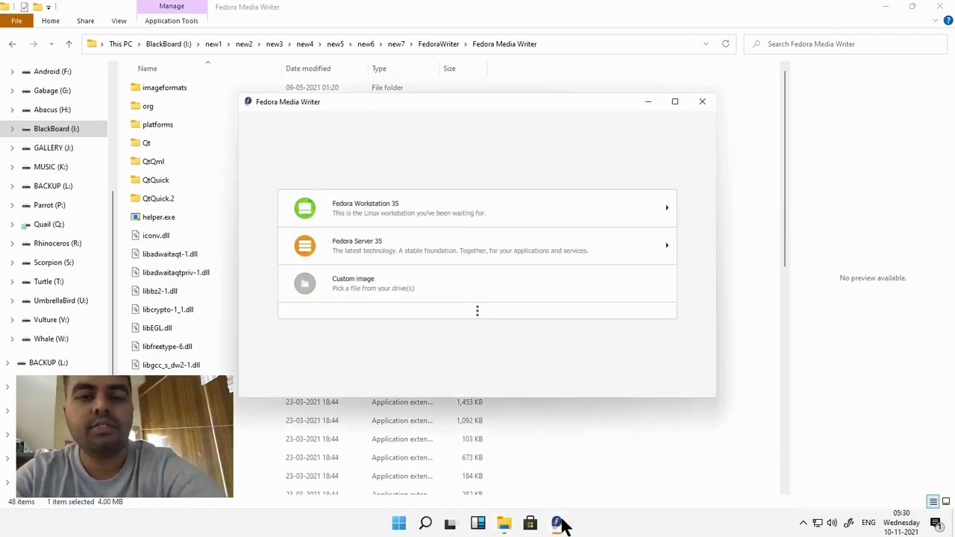
pyautogui.click(416, 295)
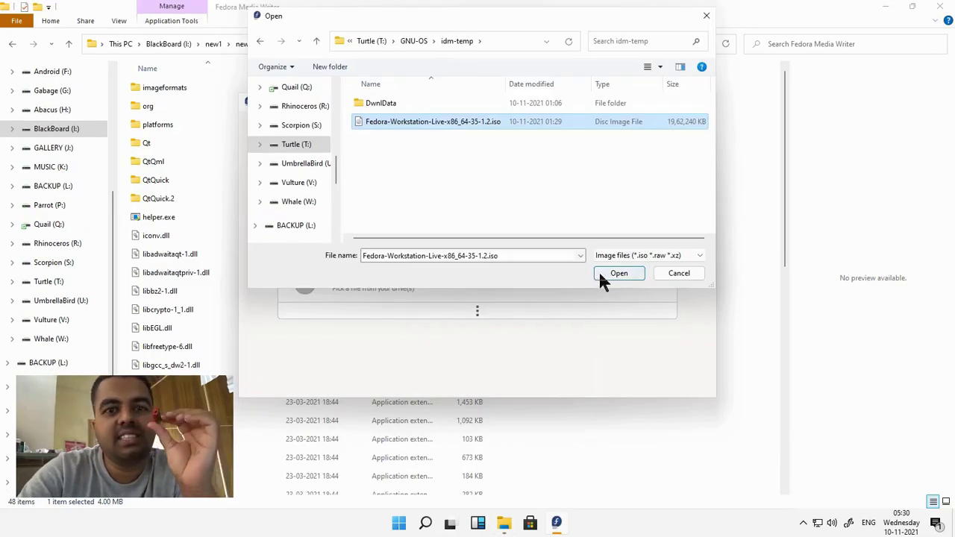
pyautogui.click(611, 276)
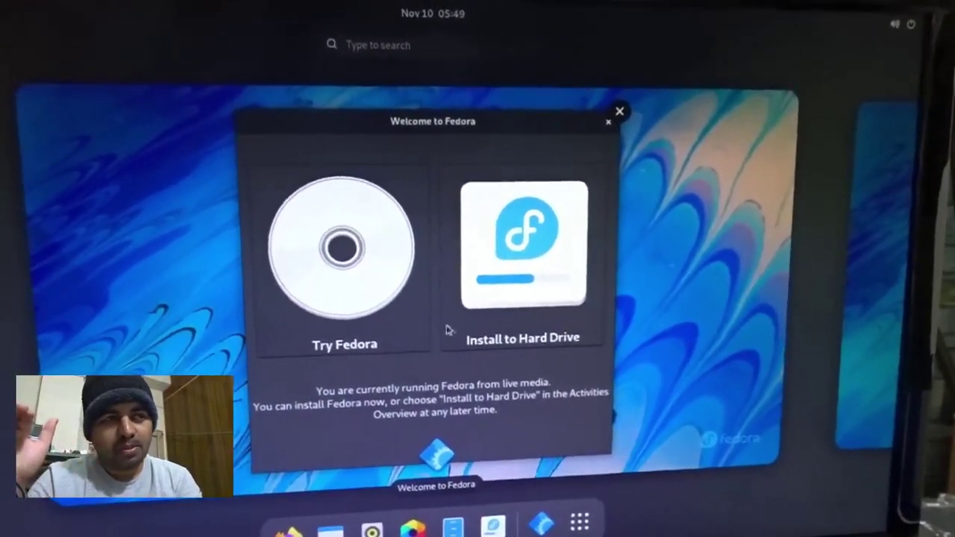
# - Choose Try Fedora in the live session's welcome dialog, close it and show the Activities overview
pyautogui.click(541, 311)
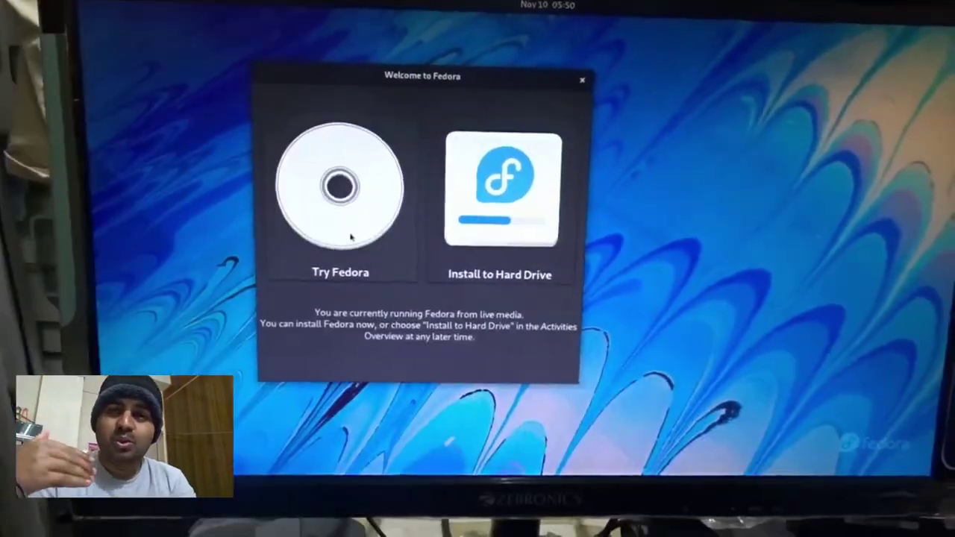
pyautogui.click(351, 238)
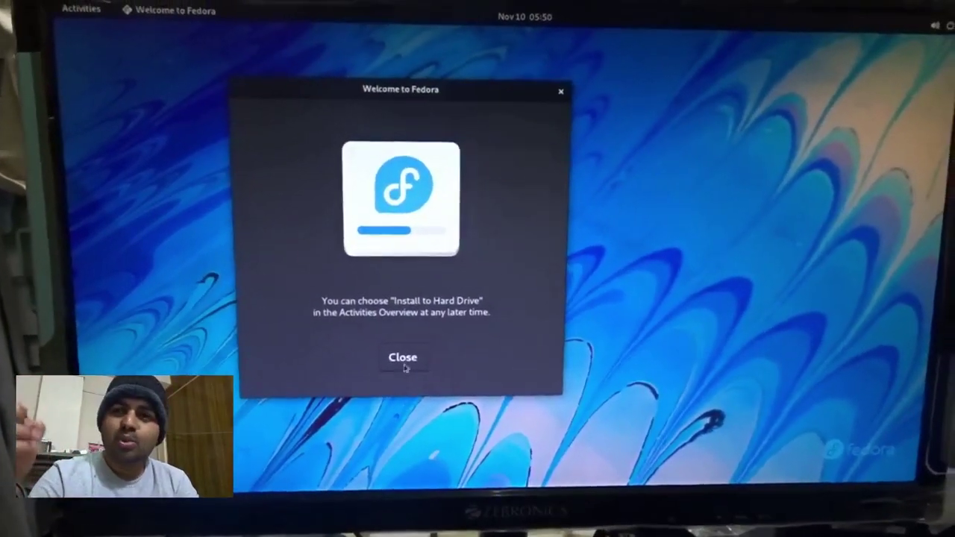
pyautogui.click(403, 353)
pyautogui.click(78, 9)
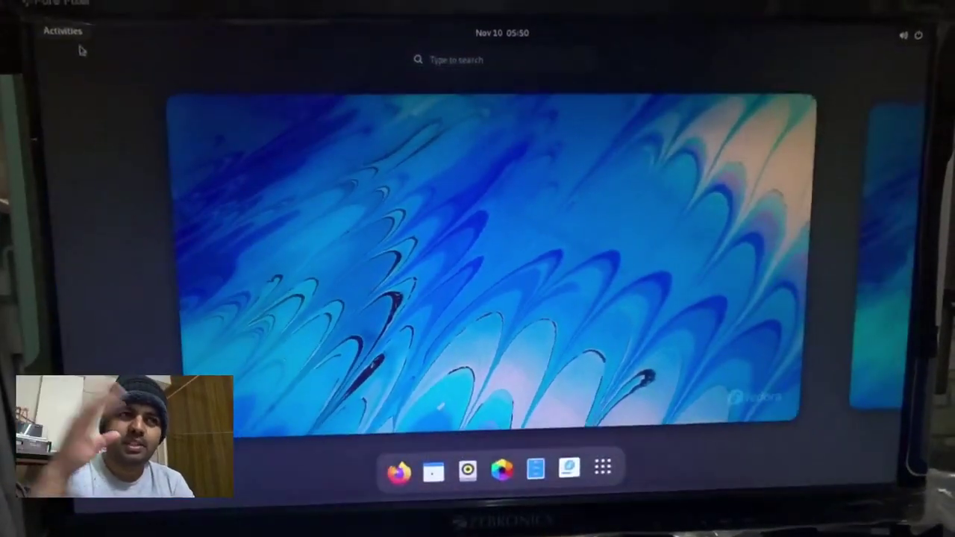
pyautogui.click(158, 131)
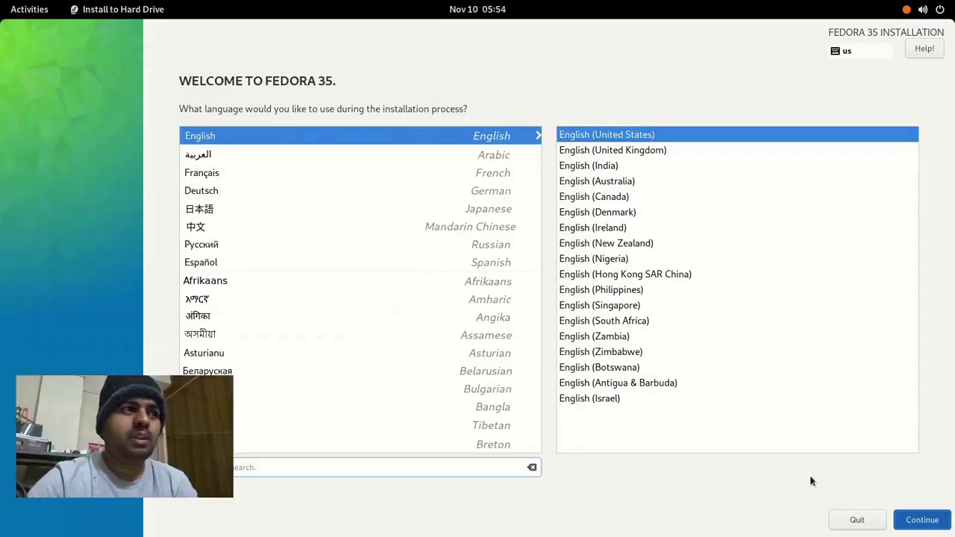
# - Accept English (United States) as the installer language and choose Advanced Custom (Blivet-GUI) storage configuration for disk sdb
pyautogui.press('Return')
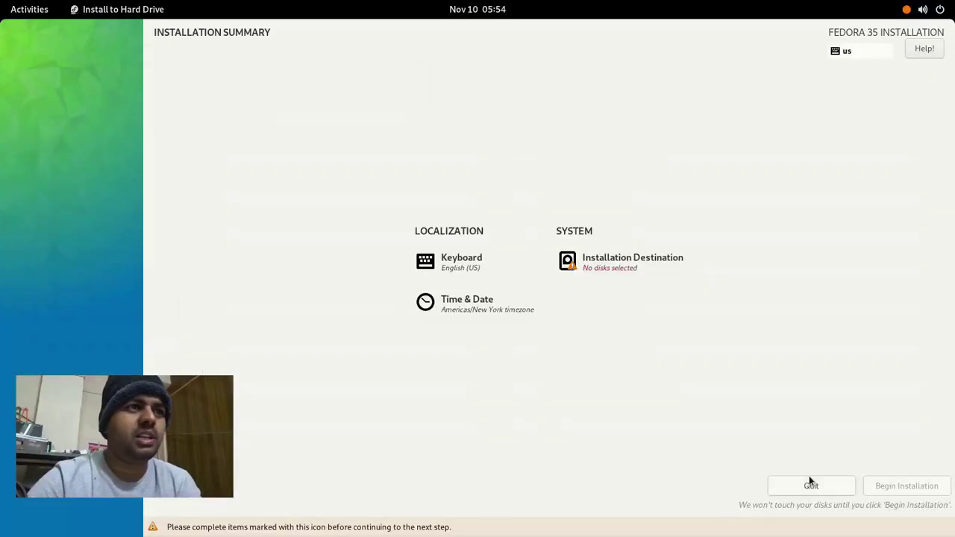
pyautogui.click(567, 283)
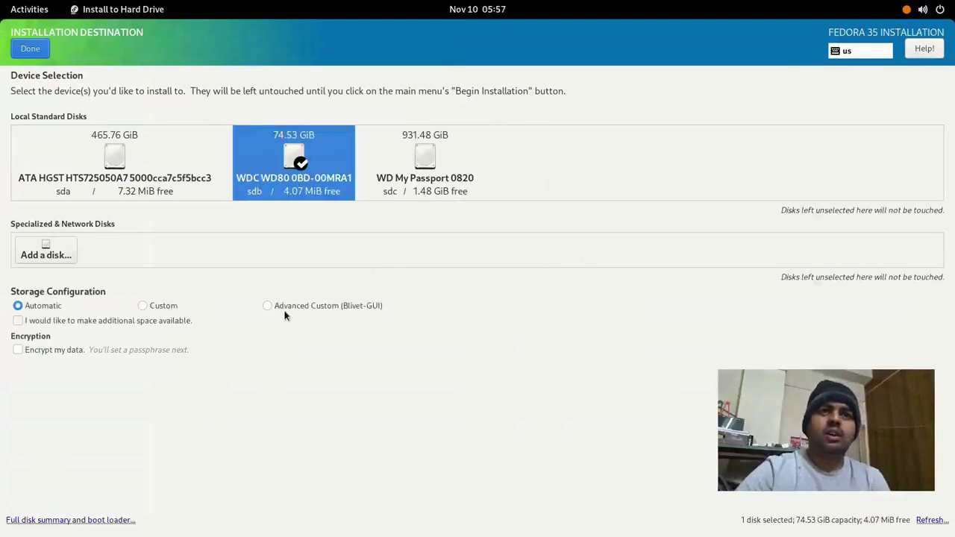
pyautogui.click(284, 306)
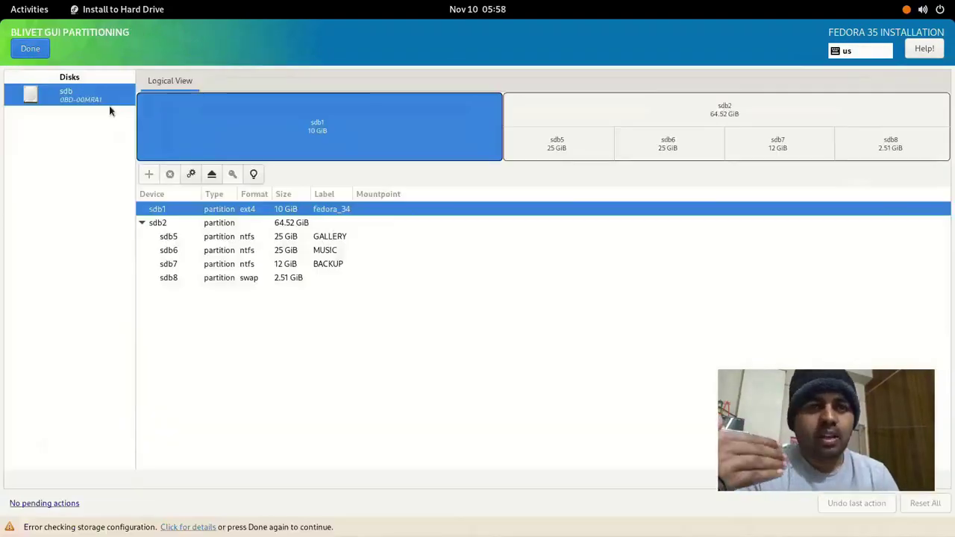
# - Assign the mount point / to the ext4 partition sdb1 and try to finish the Blivet-GUI partitioning
pyautogui.rightClick(199, 210)
pyautogui.moveTo(264, 247)
pyautogui.click(352, 290)
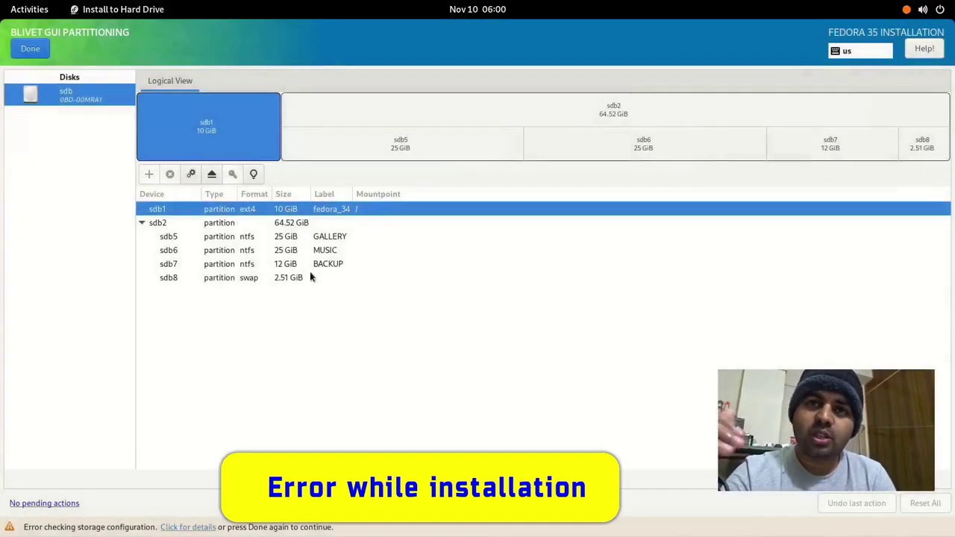
pyautogui.click(30, 49)
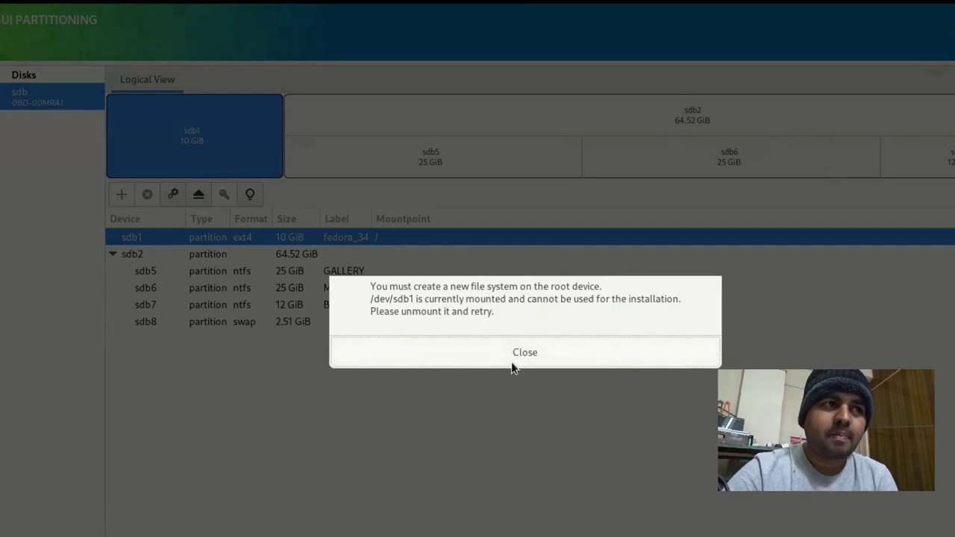
pyautogui.click(512, 358)
# - Try to unmount the sdb1 partition in the Blivet-GUI partitioning view
pyautogui.rightClick(256, 245)
pyautogui.click(280, 309)
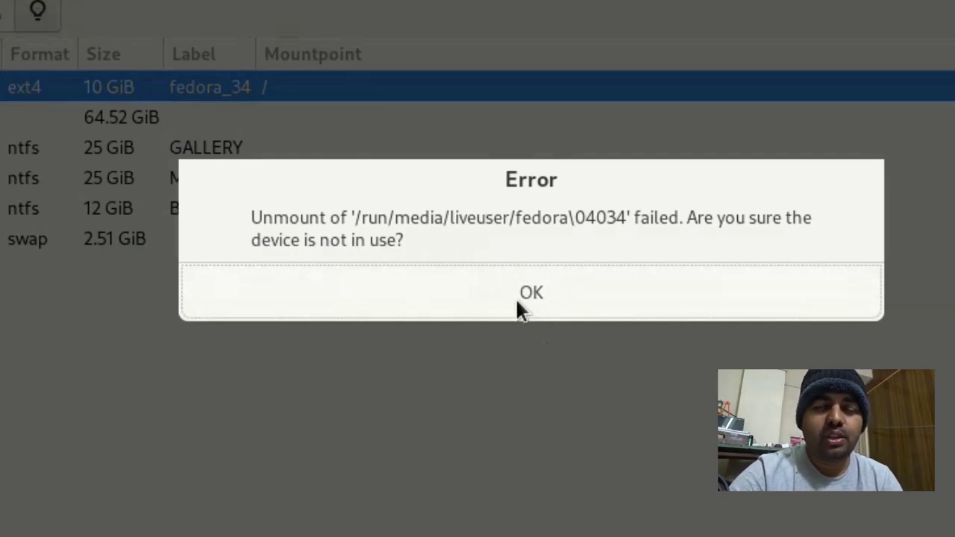
pyautogui.click(461, 294)
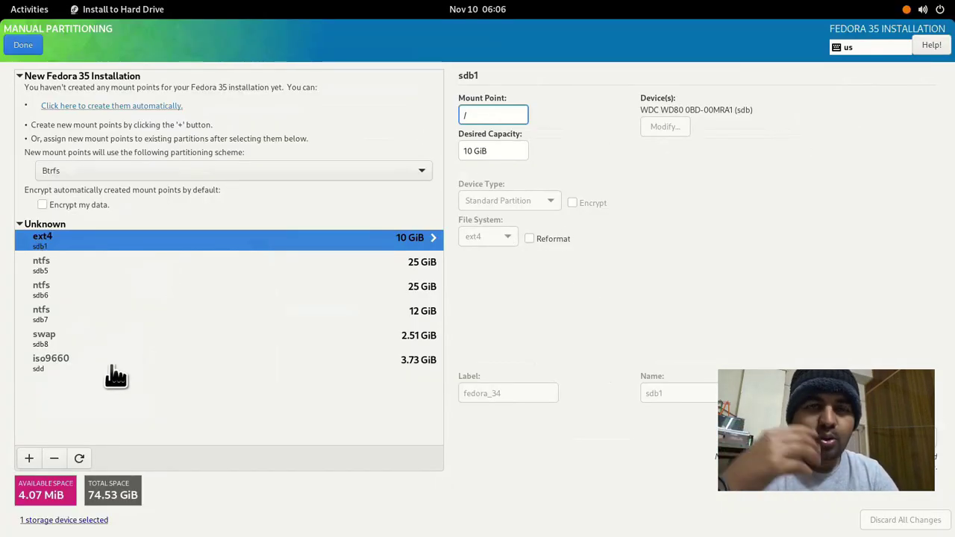
# - Check the settings of the swap partition sdb8 and the ext4 partition sdb1 in manual partitioning
pyautogui.click(47, 341)
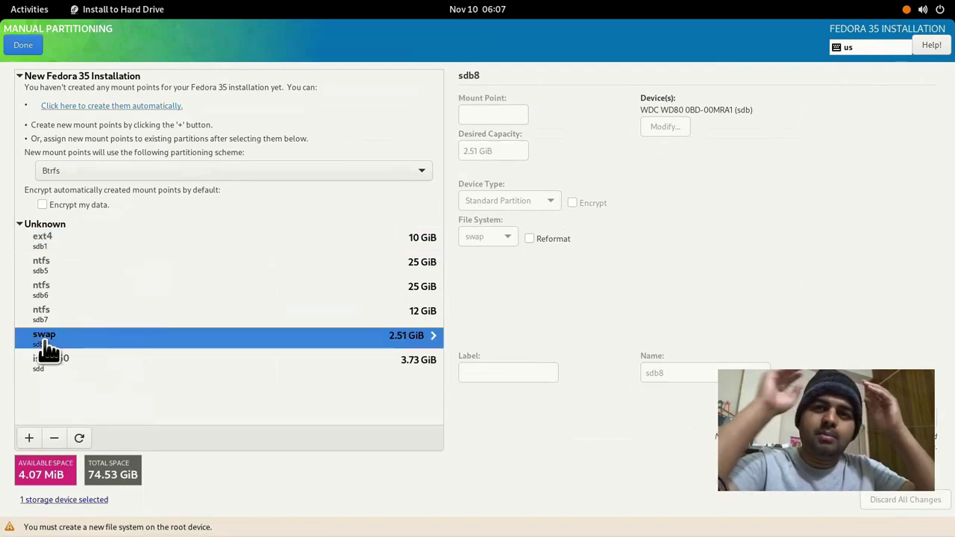
pyautogui.click(57, 238)
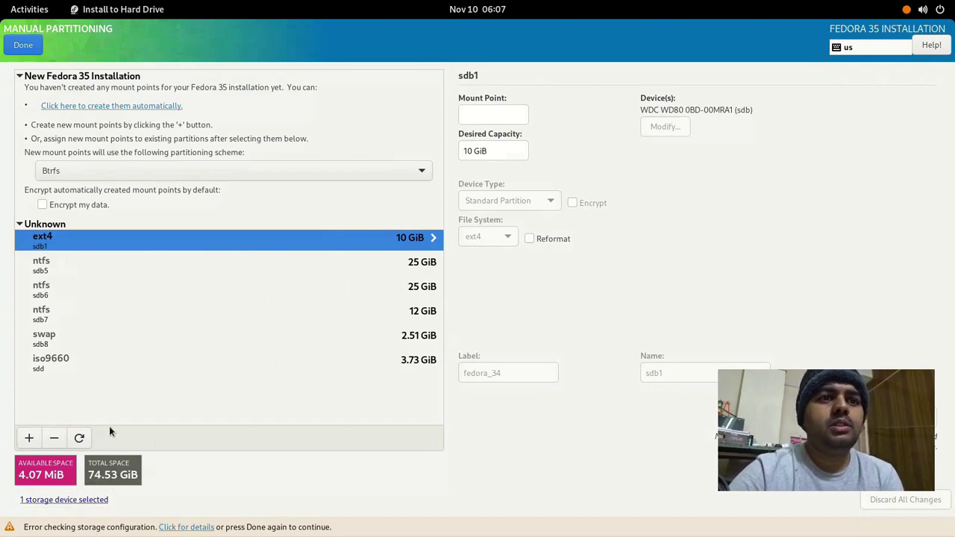
# - Leave the installer for an empty workspace, open the file manager and unmount the fedora 34 volume
pyautogui.press('super')
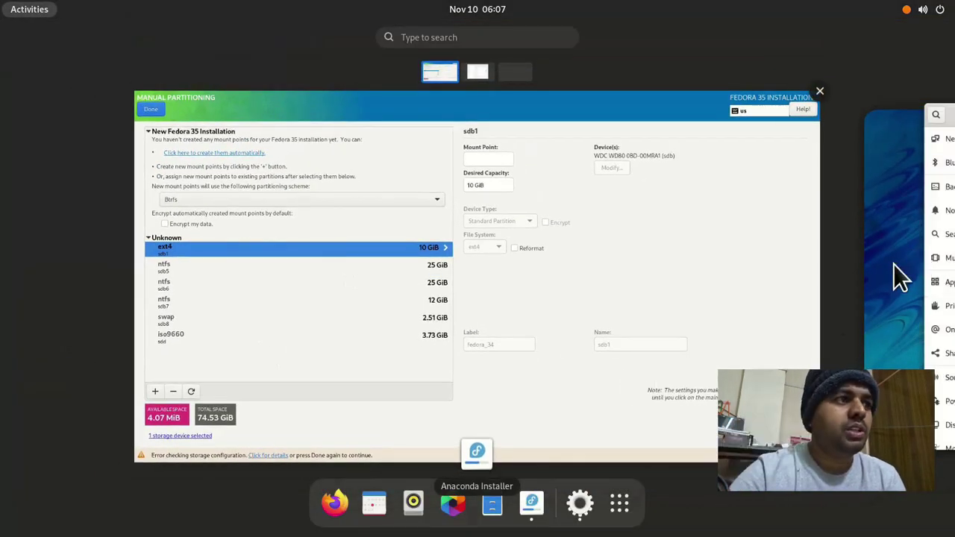
pyautogui.click(894, 266)
pyautogui.click(938, 260)
pyautogui.click(559, 269)
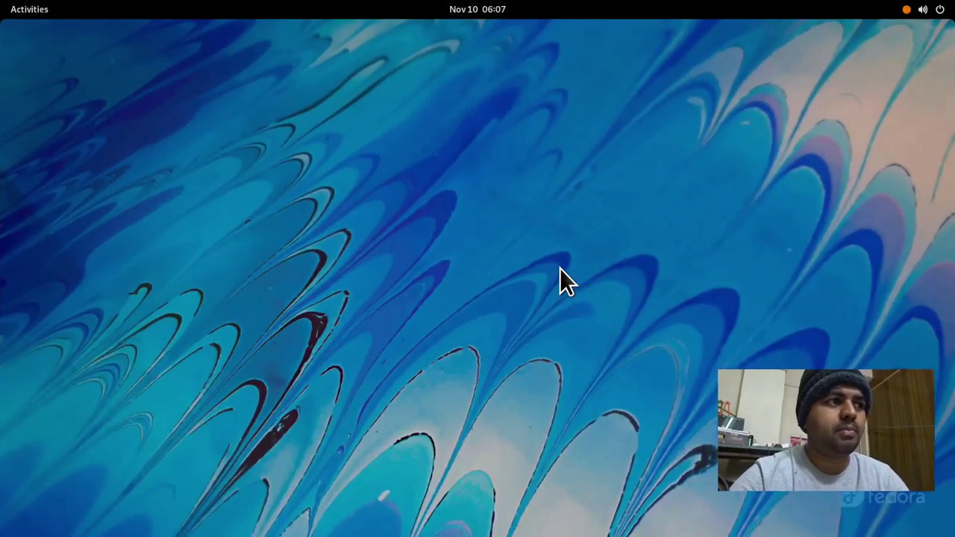
pyautogui.press('super+e')
pyautogui.moveTo(344, 116); pyautogui.dragTo(385, 2)
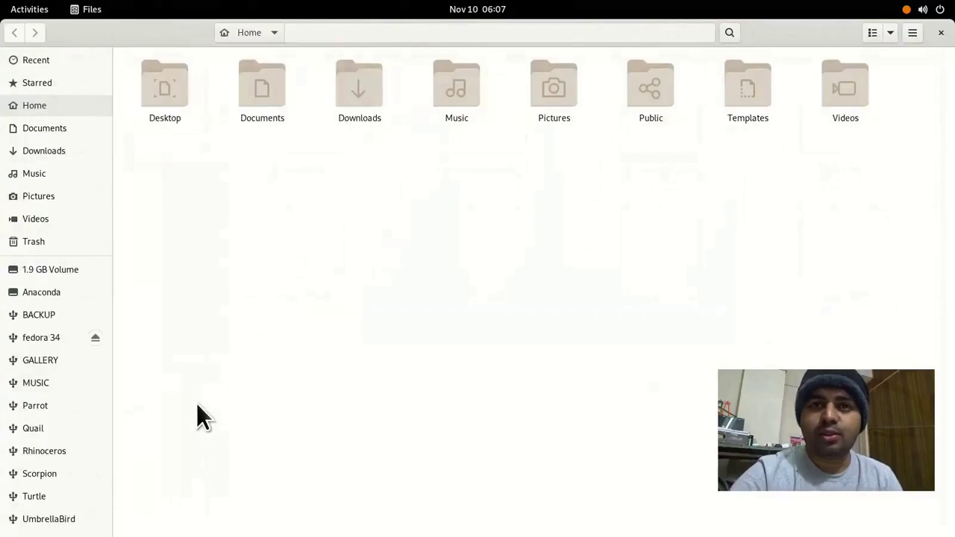
pyautogui.click(95, 337)
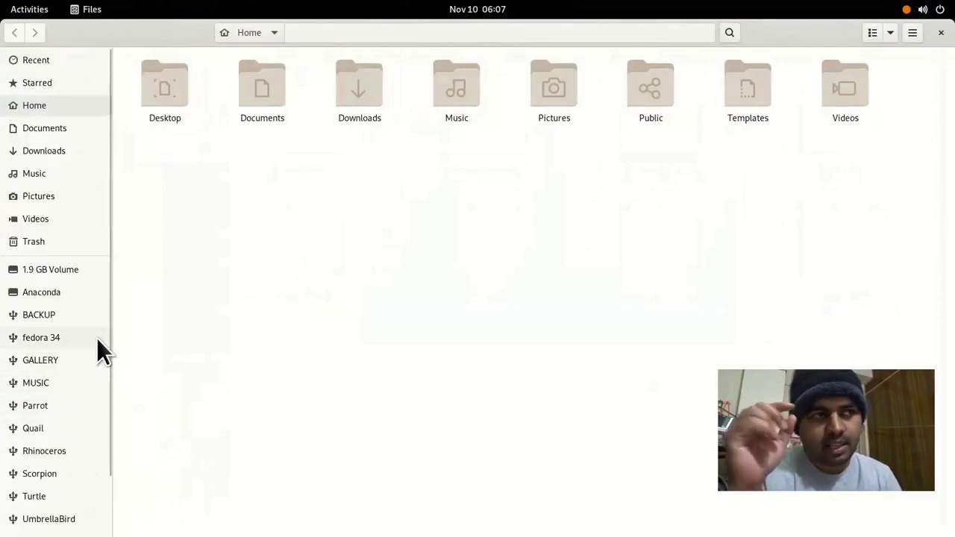
pyautogui.click(941, 33)
# - Move the Files window to the next workspace and return to the Anaconda installer
pyautogui.press('super')
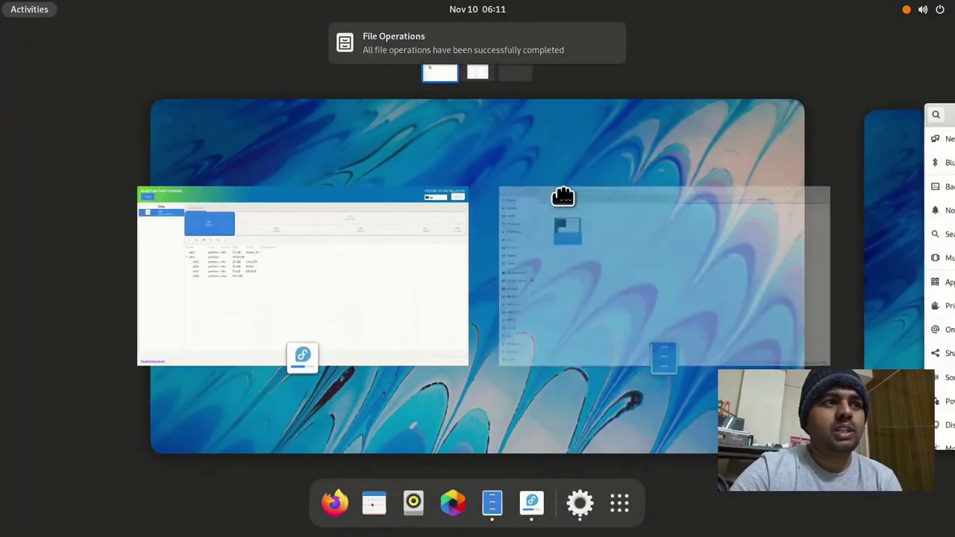
pyautogui.moveTo(563, 196); pyautogui.dragTo(887, 246)
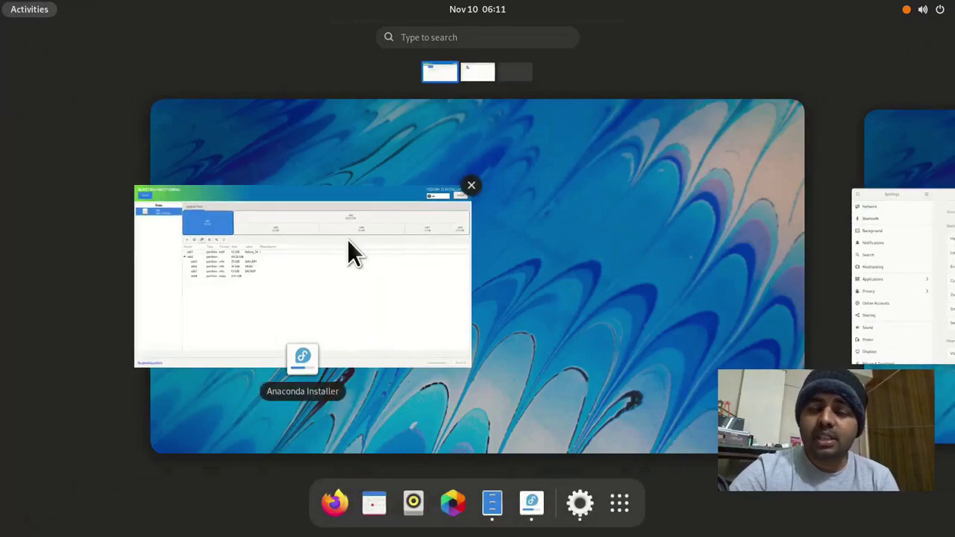
pyautogui.click(348, 241)
pyautogui.click(332, 269)
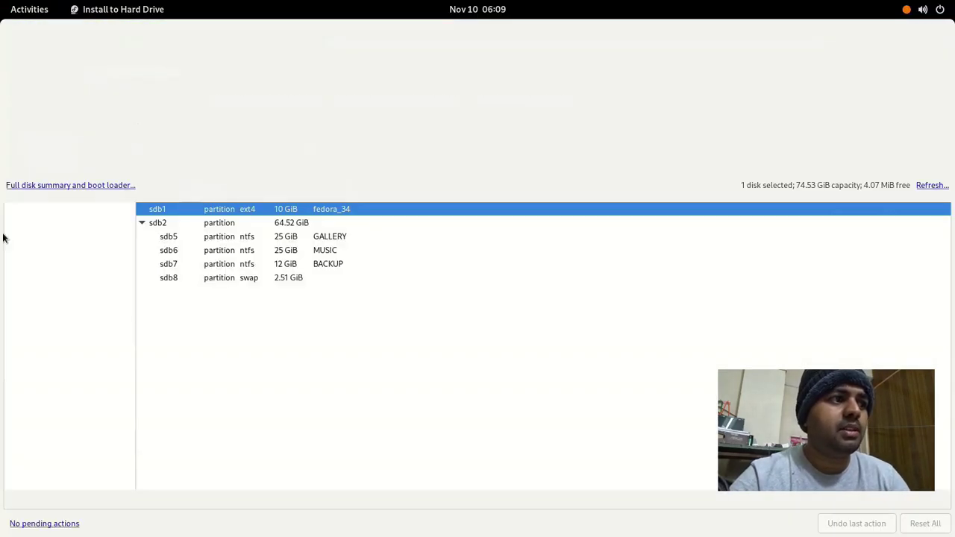
# - Format partition sdb1 as ext4 with the label Fedora35 and the mount point /
pyautogui.rightClick(259, 208)
pyautogui.moveTo(283, 244)
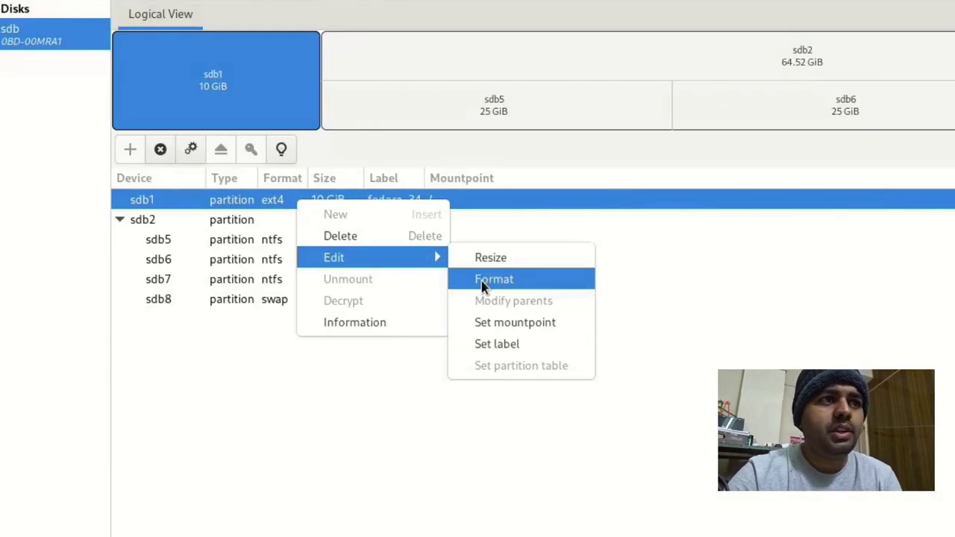
pyautogui.click(482, 282)
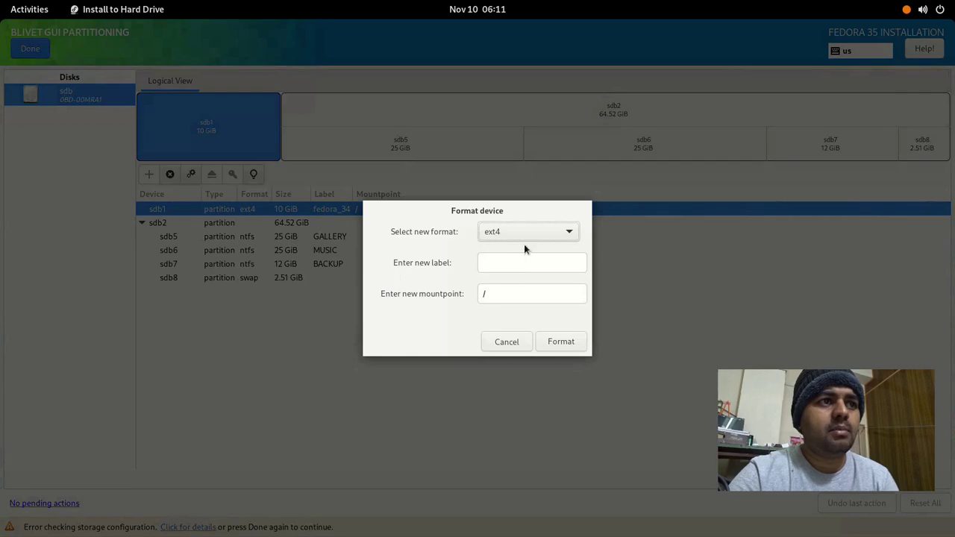
pyautogui.click(524, 236)
pyautogui.click(523, 234)
pyautogui.click(507, 262)
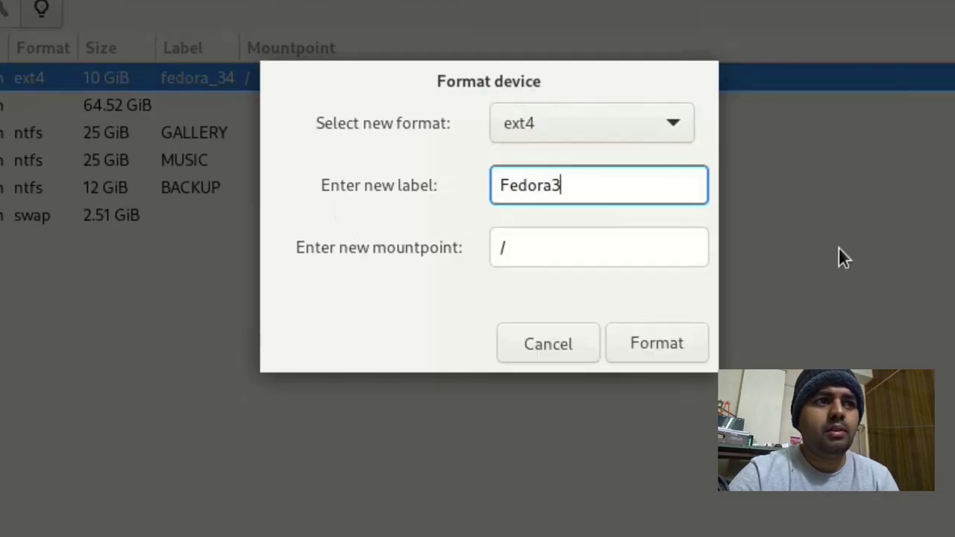
pyautogui.write('Fedora36')
pyautogui.press('BackSpace')
pyautogui.write('5')
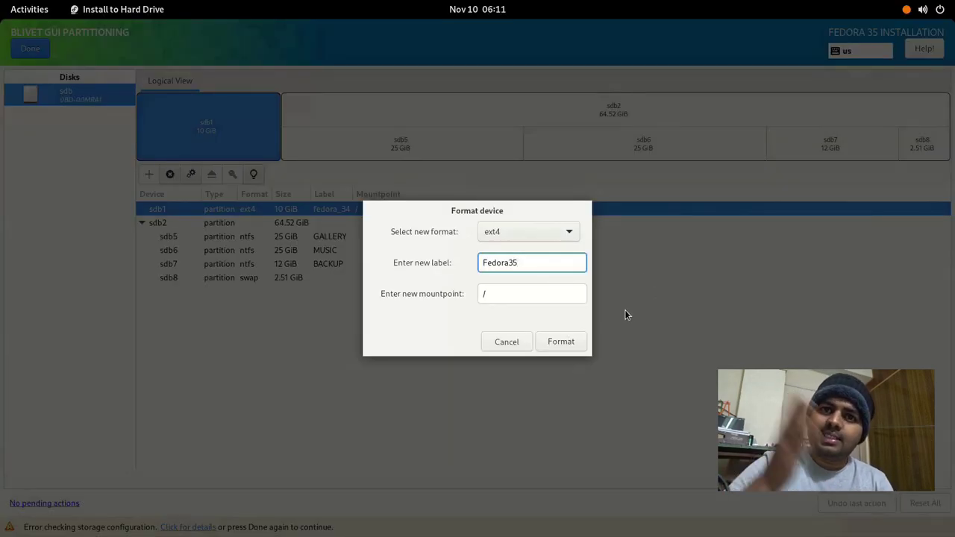
pyautogui.click(566, 344)
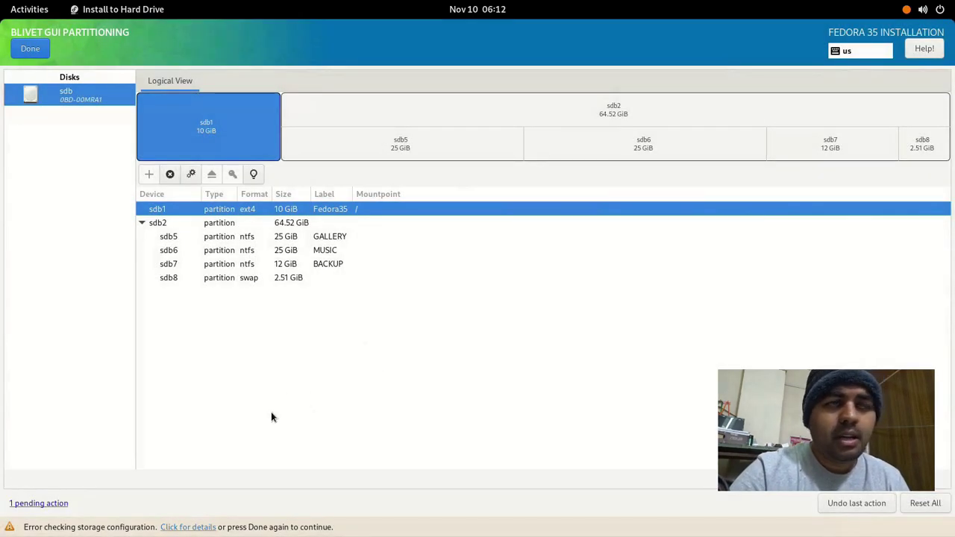
# - Finish the partitioning, accept the summary of changes for sdb1 and begin the Fedora 35 installation
pyautogui.click(32, 46)
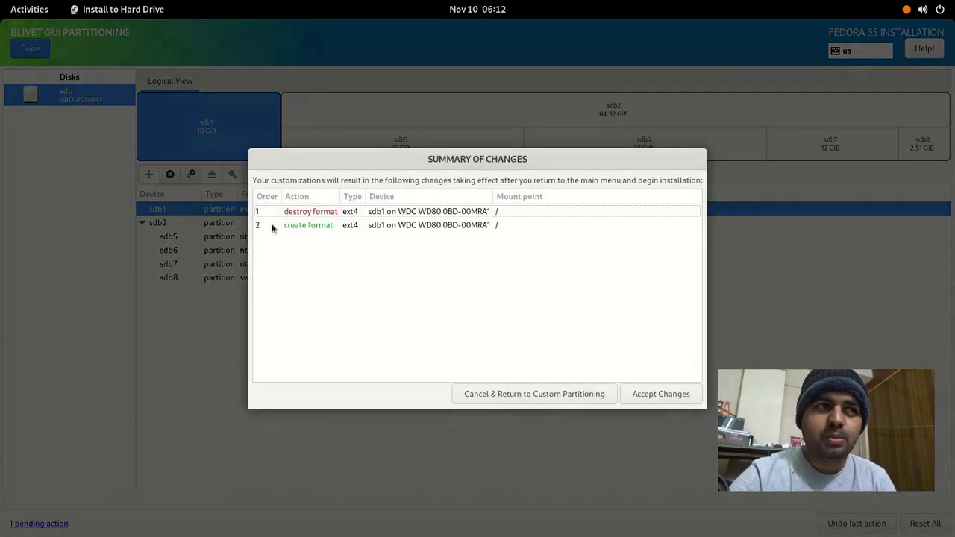
pyautogui.click(684, 401)
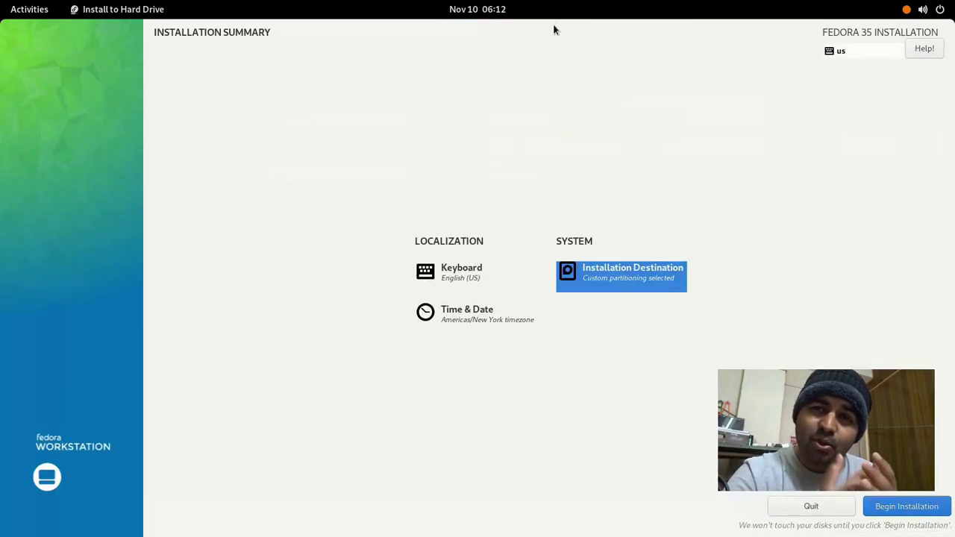
pyautogui.click(906, 506)
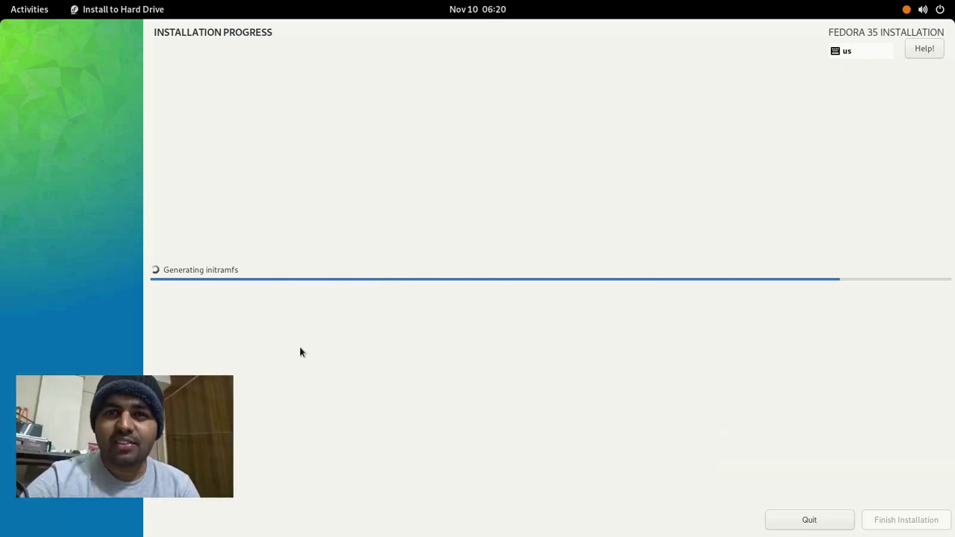
pyautogui.click(485, 10)
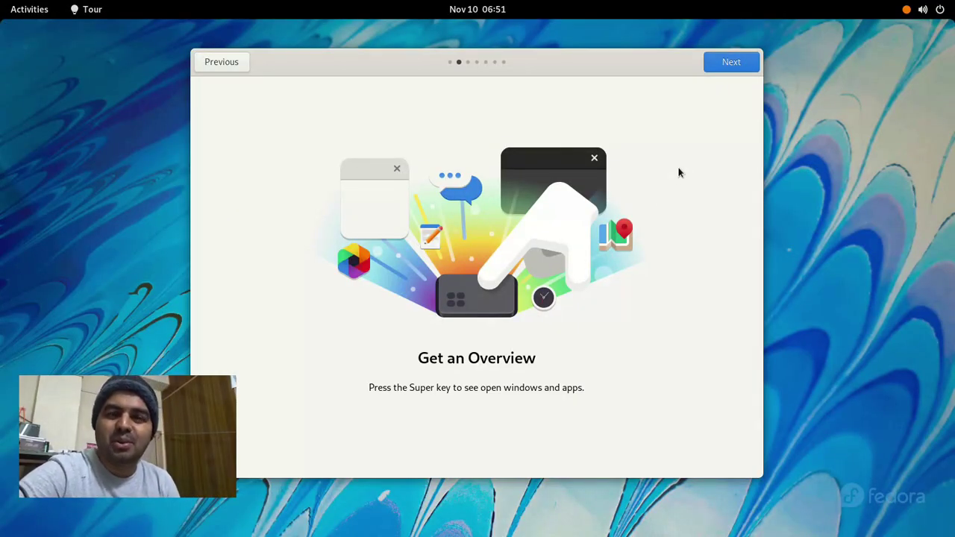
# - Page forward through the welcome Tour of the newly installed system
pyautogui.click(731, 63)
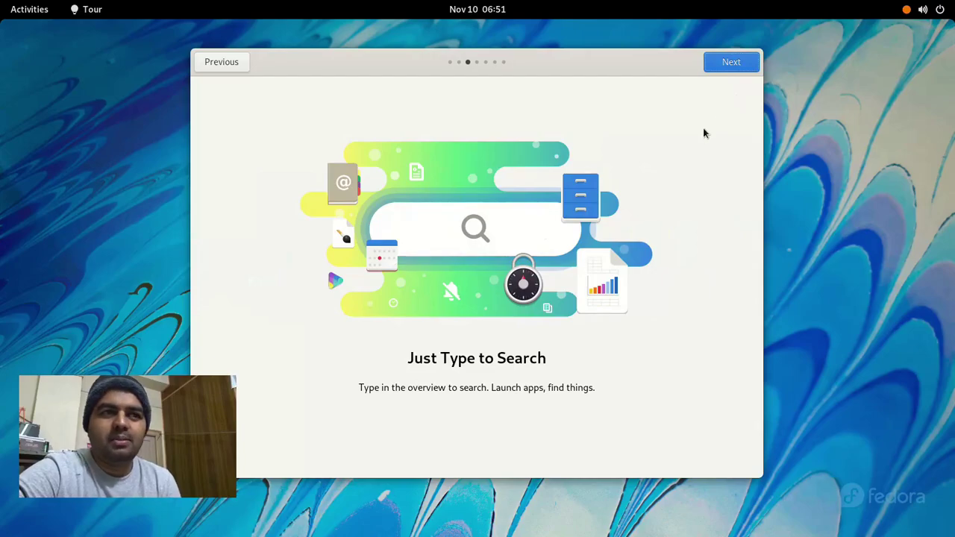
pyautogui.click(737, 66)
pyautogui.click(734, 67)
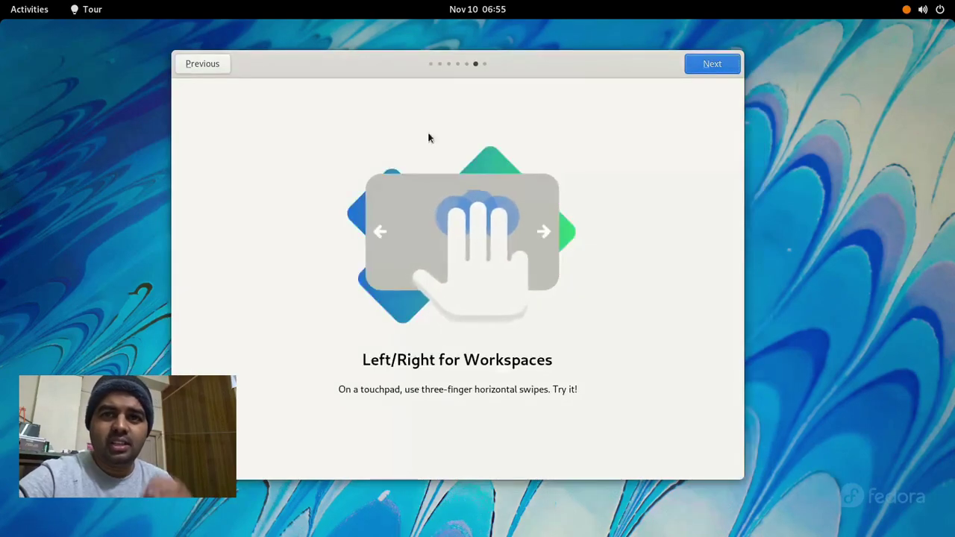
# - Launch Terminal from the application grid and enter the command ls
pyautogui.click(18, 9)
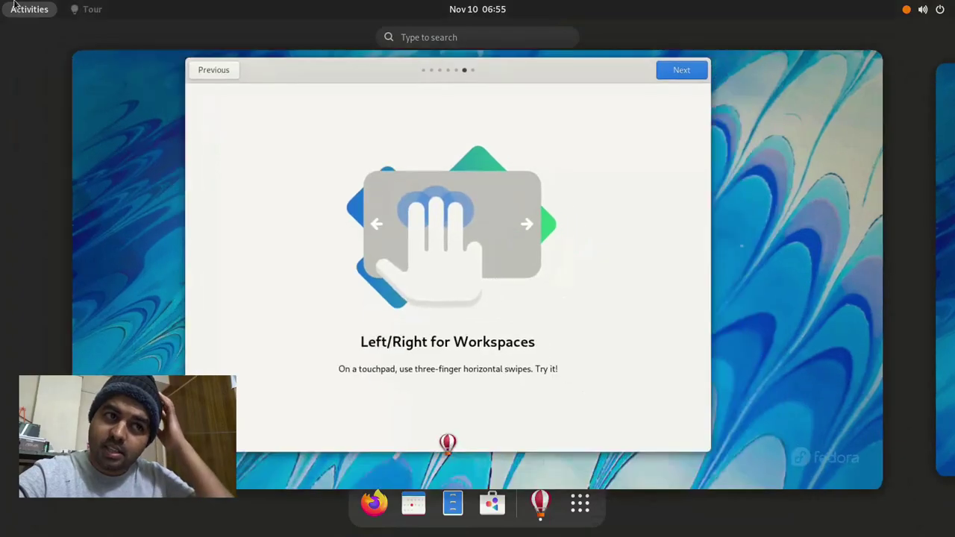
pyautogui.click(18, 8)
pyautogui.click(18, 8)
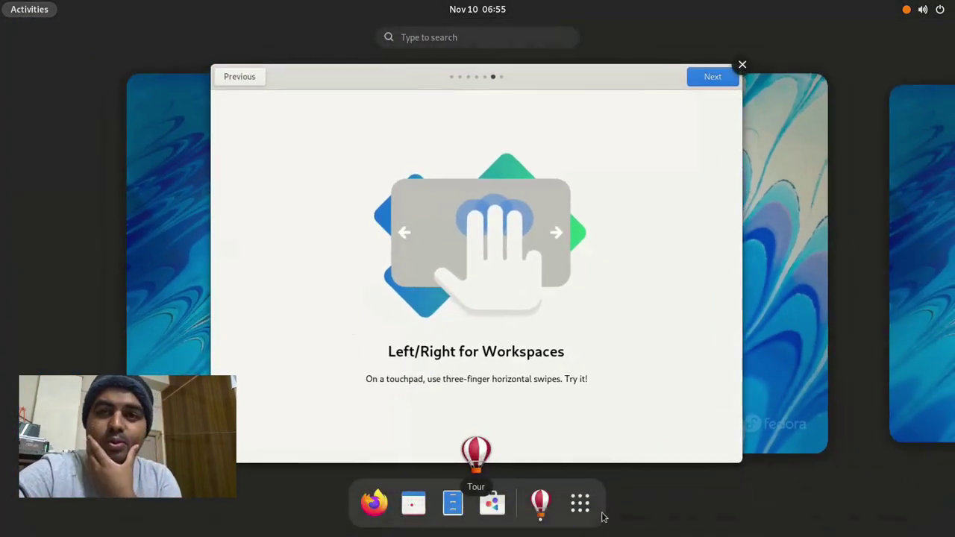
pyautogui.click(582, 506)
pyautogui.click(531, 286)
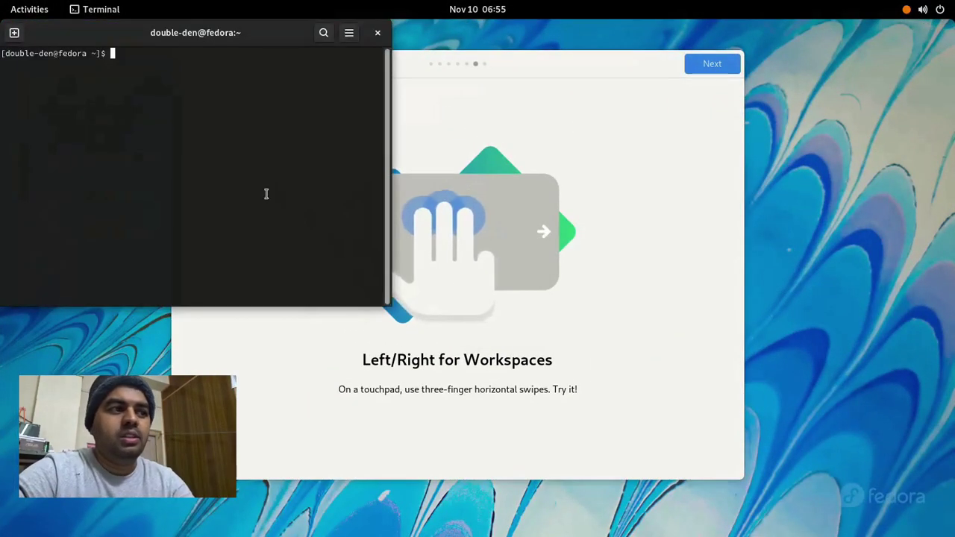
pyautogui.write('ls')
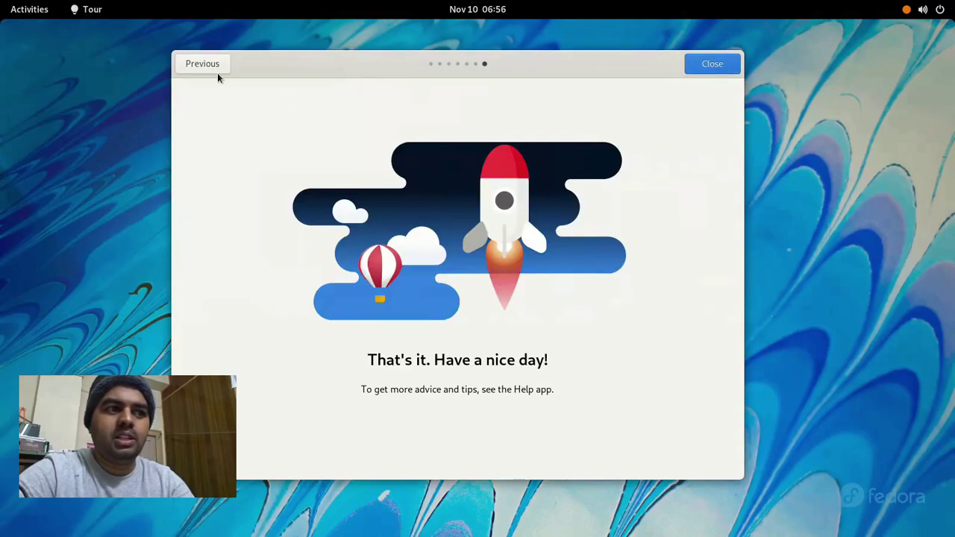
# - Go back through the last pages of the Tour
pyautogui.click(196, 64)
pyautogui.click(196, 64)
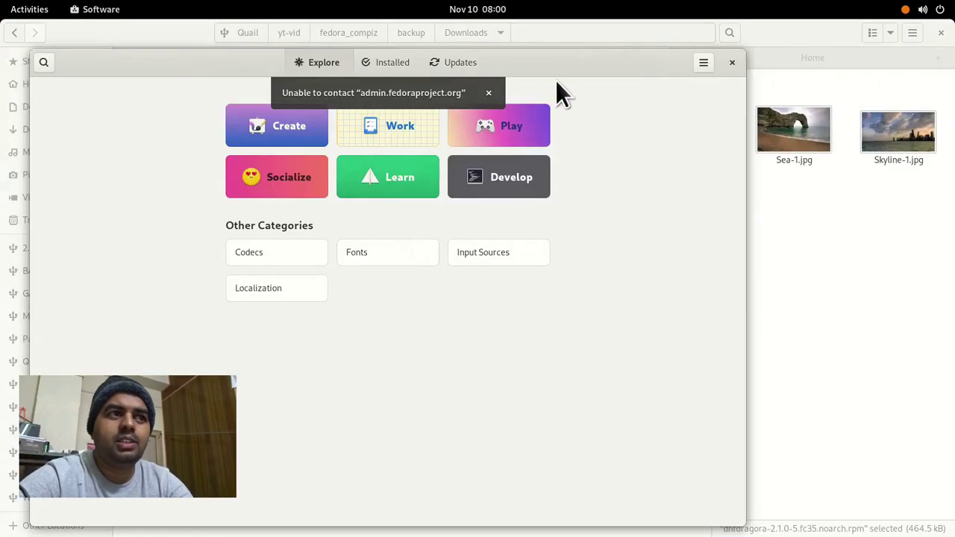
# - Dismiss the connection error notification in Software and maximize its window
pyautogui.moveTo(585, 64); pyautogui.dragTo(621, 67)
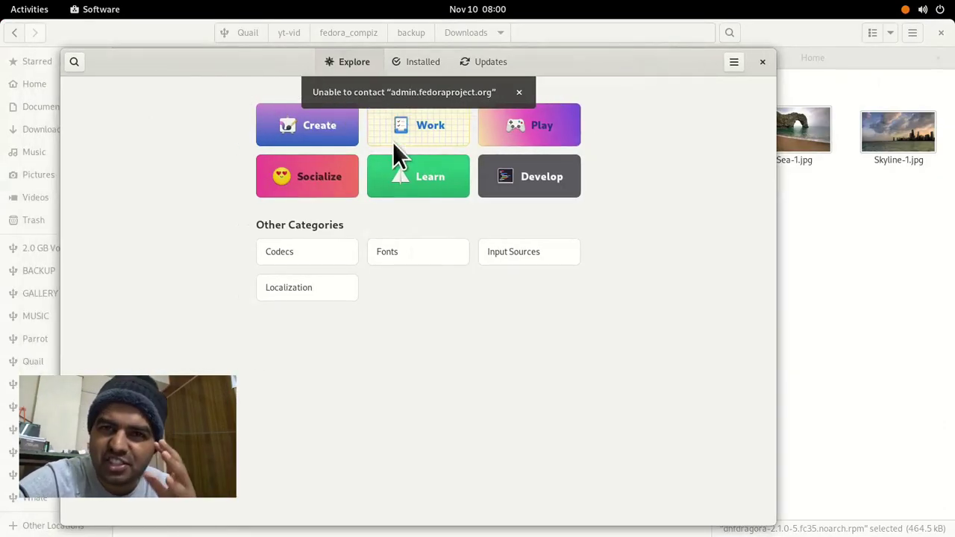
pyautogui.click(520, 92)
pyautogui.click(494, 92)
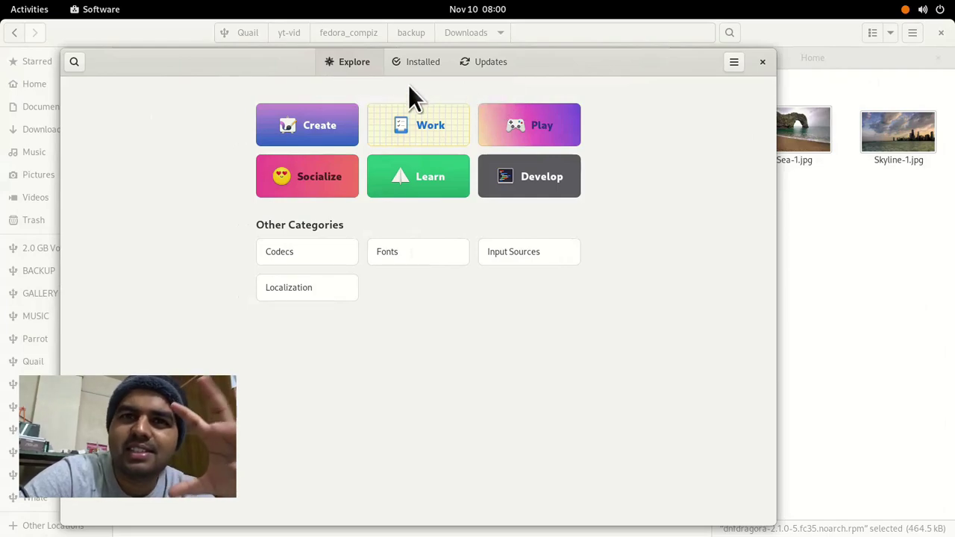
pyautogui.moveTo(263, 70); pyautogui.dragTo(332, 7)
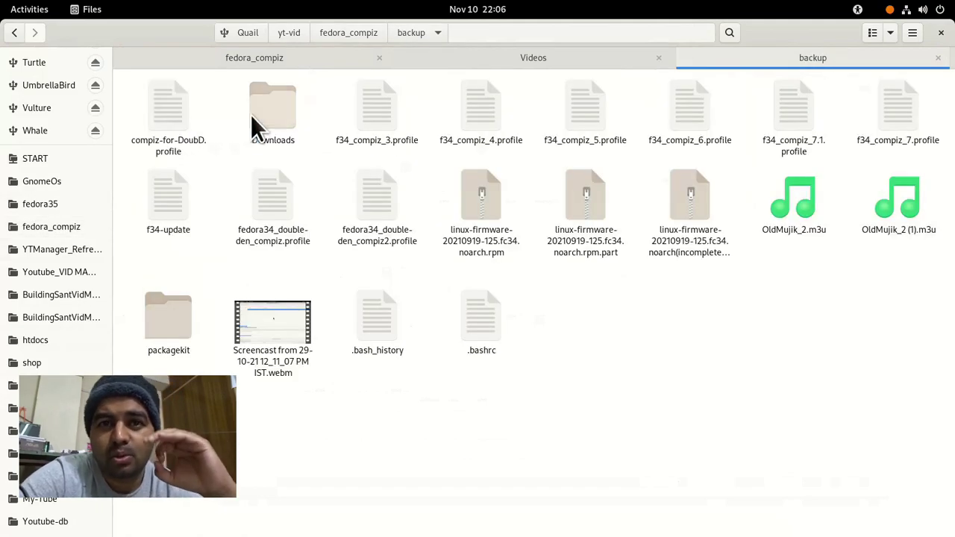
# - Open the Downloads folder inside backup and open the dnfdragora-2.1.0-5.fc35.noarch.rpm package in Software
pyautogui.doubleClick(254, 120)
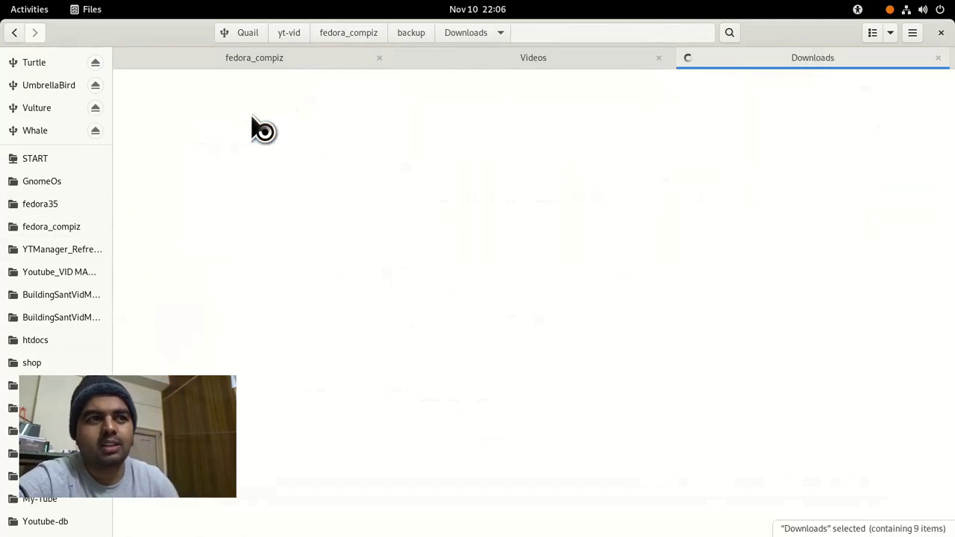
pyautogui.click(374, 150)
pyautogui.rightClick(373, 144)
pyautogui.click(397, 148)
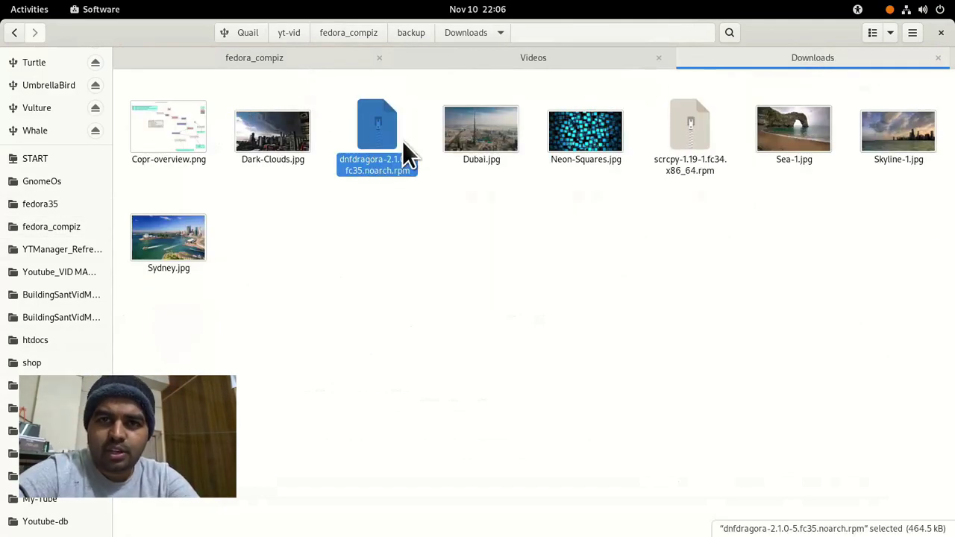
pyautogui.moveTo(370, 41); pyautogui.dragTo(514, 54)
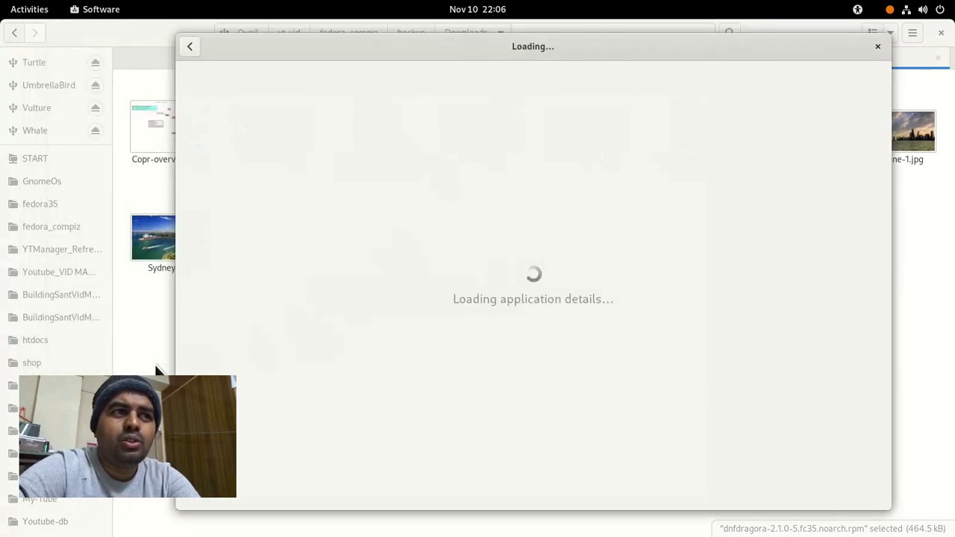
# - Try to install dnfdragora from its details page in Software and dismiss the authentication dialog
pyautogui.press('super')
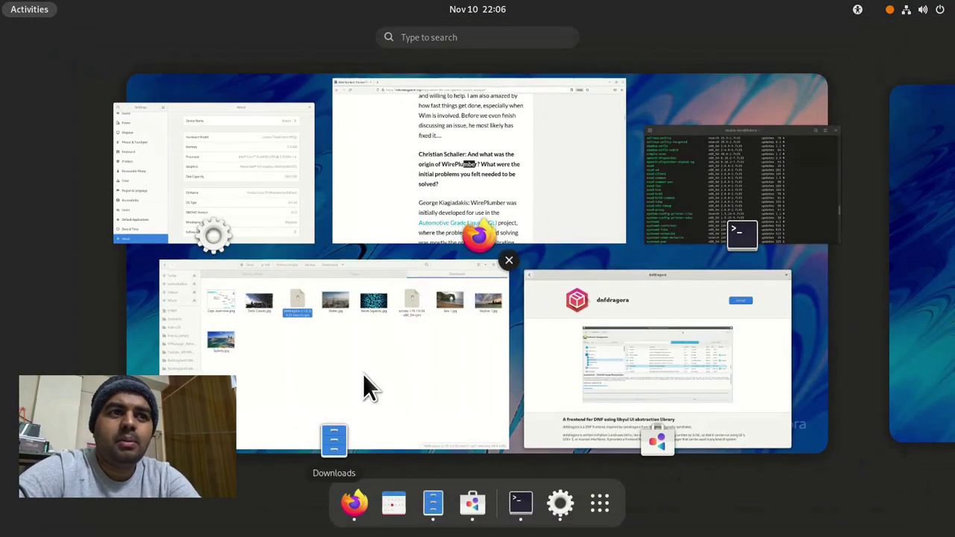
pyautogui.press('super')
pyautogui.press('super')
pyautogui.click(595, 346)
pyautogui.click(746, 123)
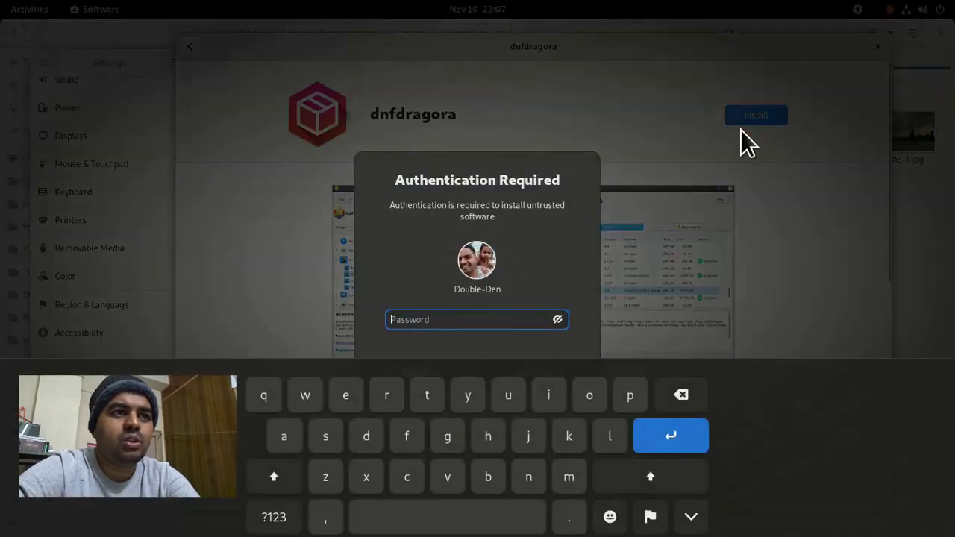
pyautogui.press('Escape')
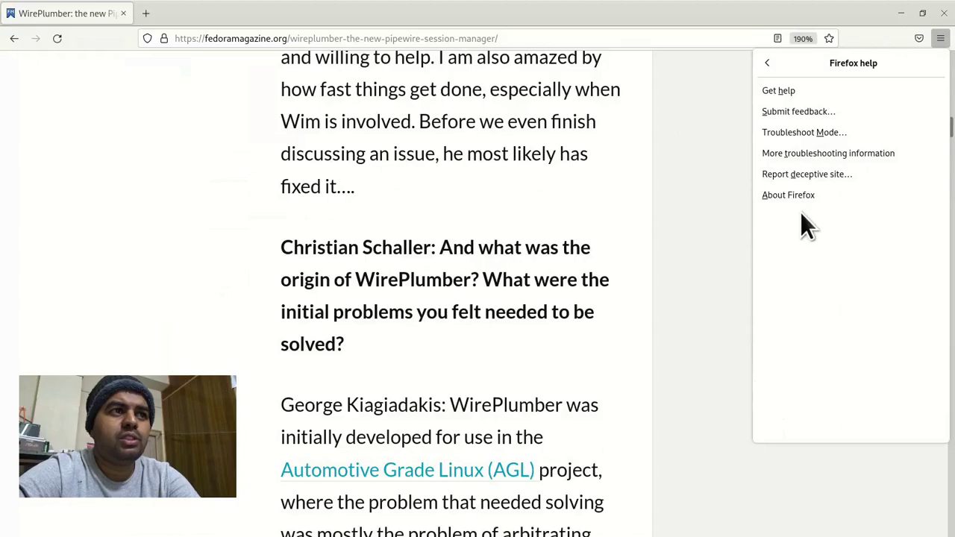
# - Show the About Firefox information in the browser
pyautogui.click(800, 195)
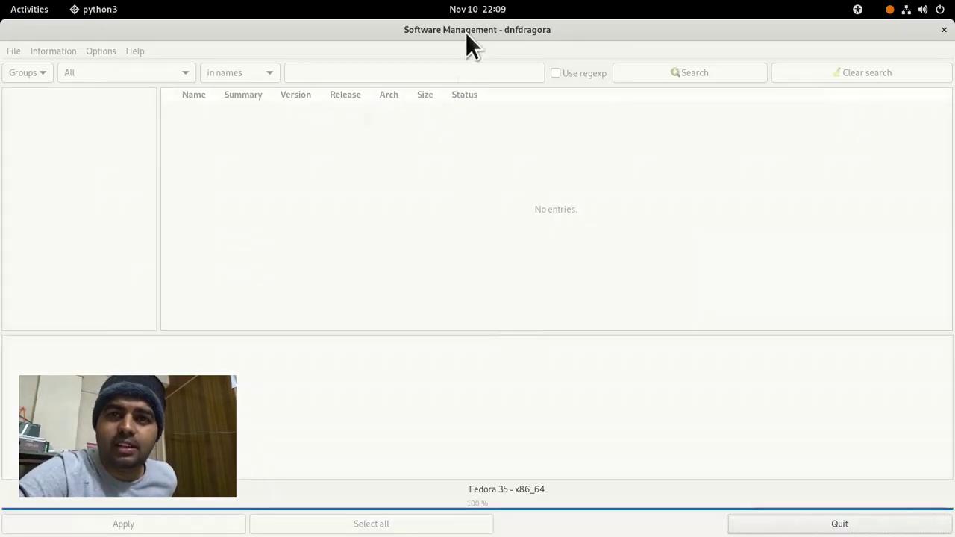
# - Leave dnfdragora and switch to Software
pyautogui.moveTo(466, 32)
pyautogui.mouseDown()
pyautogui.moveTo(484, 36)
pyautogui.moveTo(470, 22)
pyautogui.mouseUp()
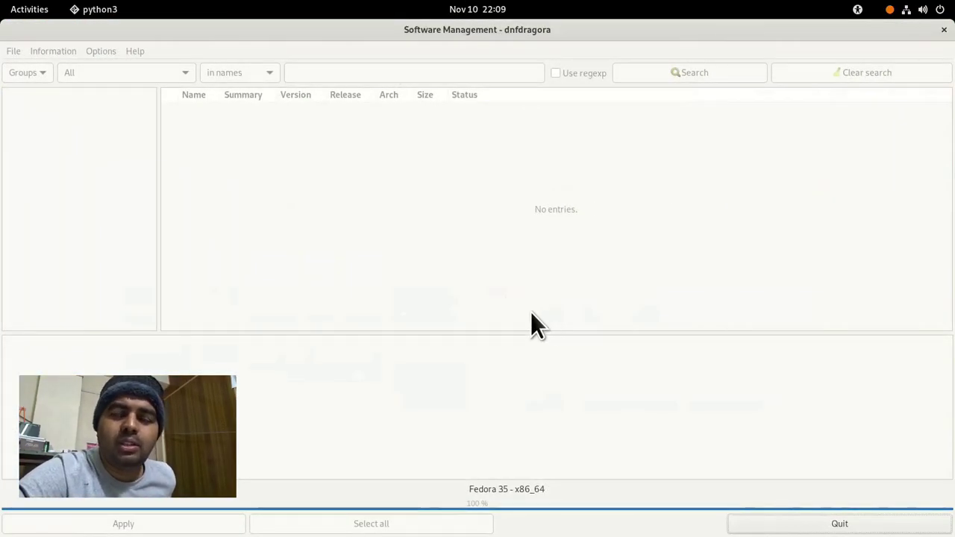
pyautogui.press('super')
pyautogui.click(619, 508)
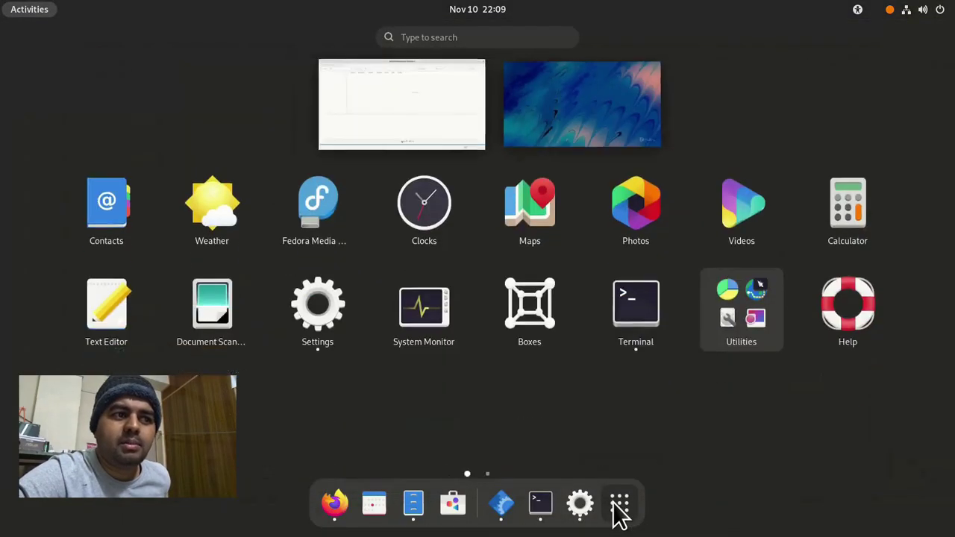
pyautogui.click(563, 131)
pyautogui.press('super')
pyautogui.click(505, 409)
pyautogui.press('super')
pyautogui.click(453, 515)
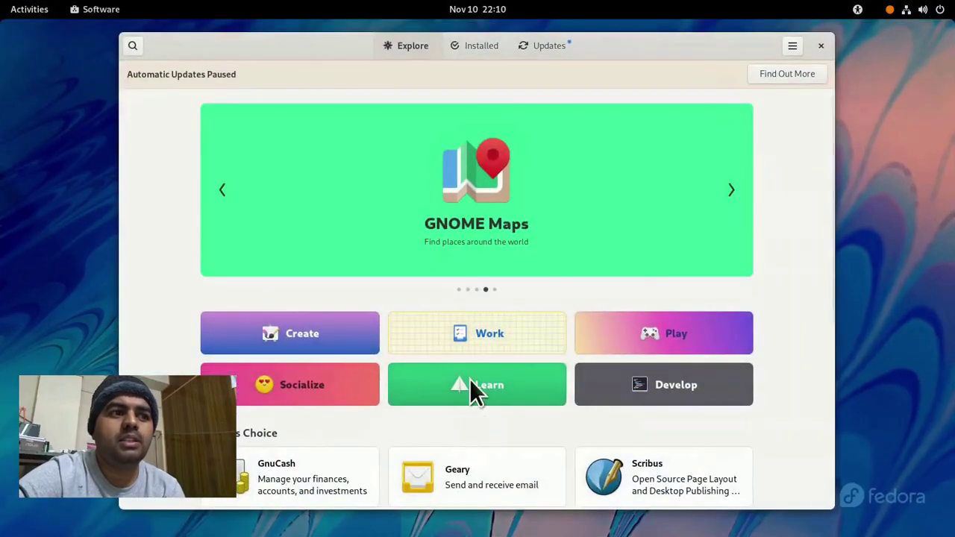
# - Look over the Editor's Choice apps, view the Codecs category and return to the Explore page
pyautogui.scroll(-6, 523, 295)
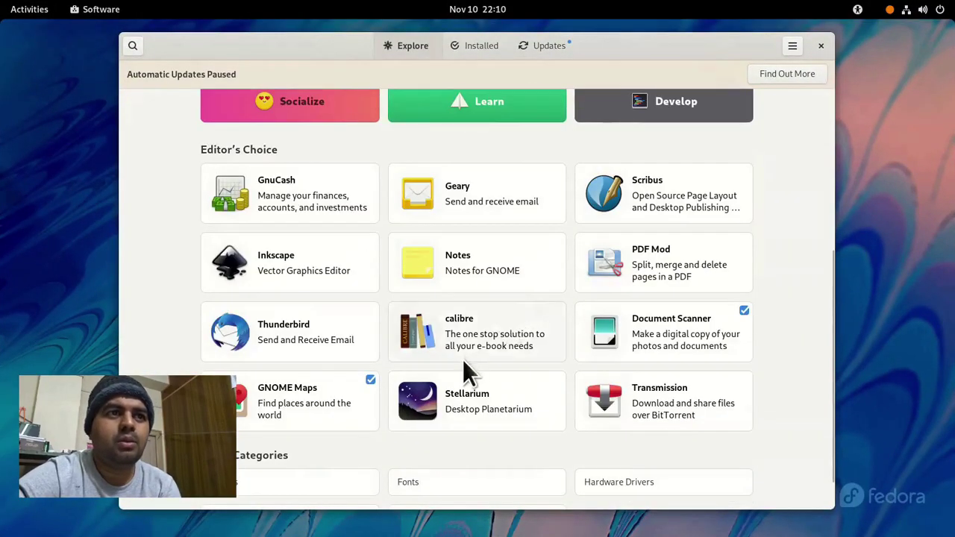
pyautogui.scroll(-1, 463, 360)
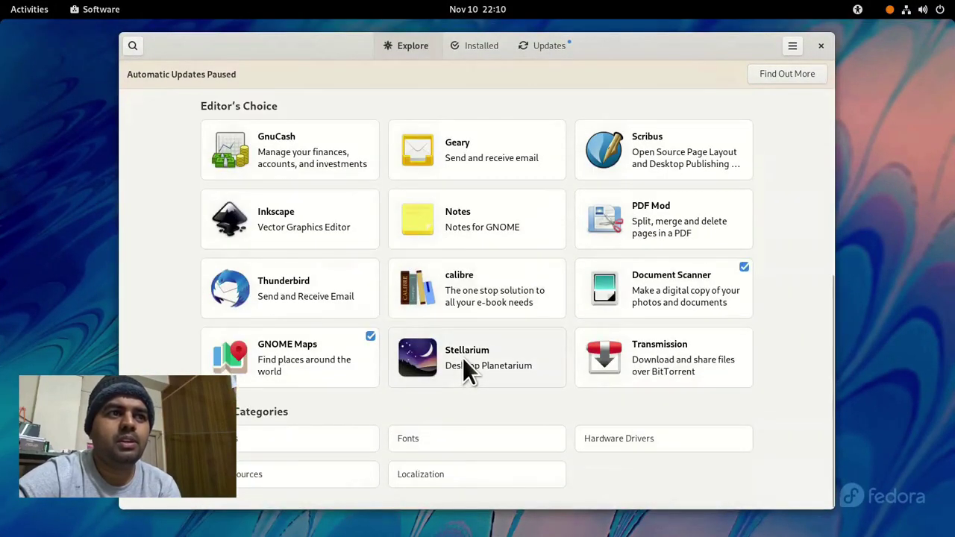
pyautogui.click(280, 431)
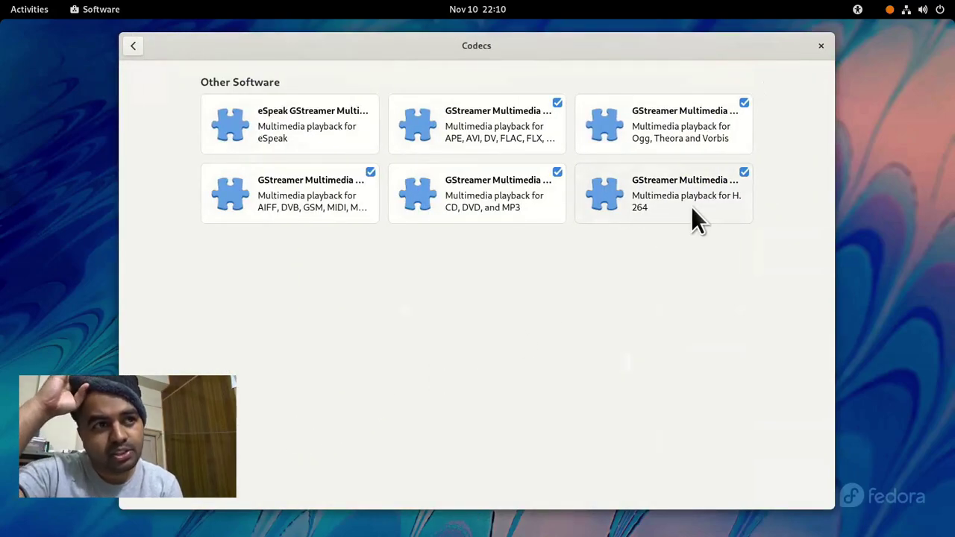
pyautogui.hotkey('alt', 'Left')
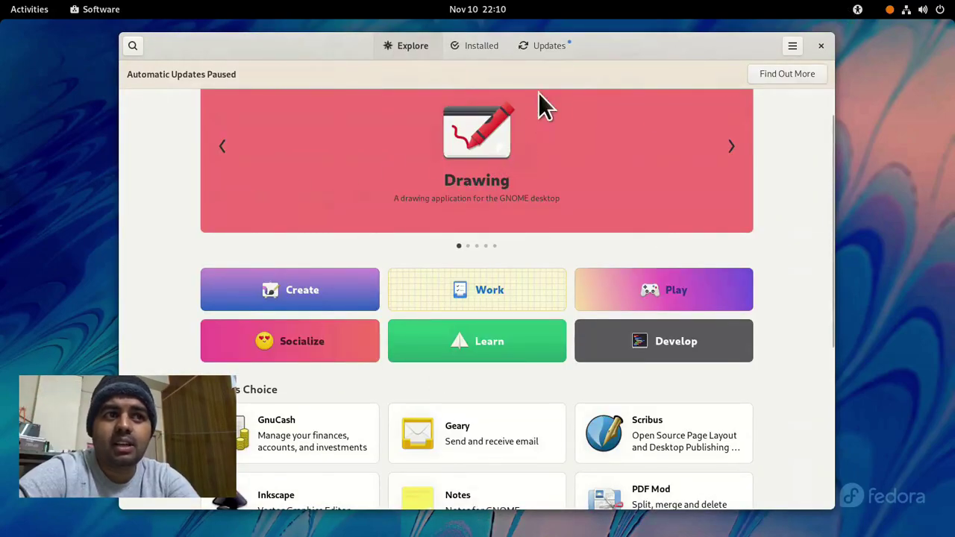
# - Show the pending updates and open the details of the OS Updates entry
pyautogui.click(549, 46)
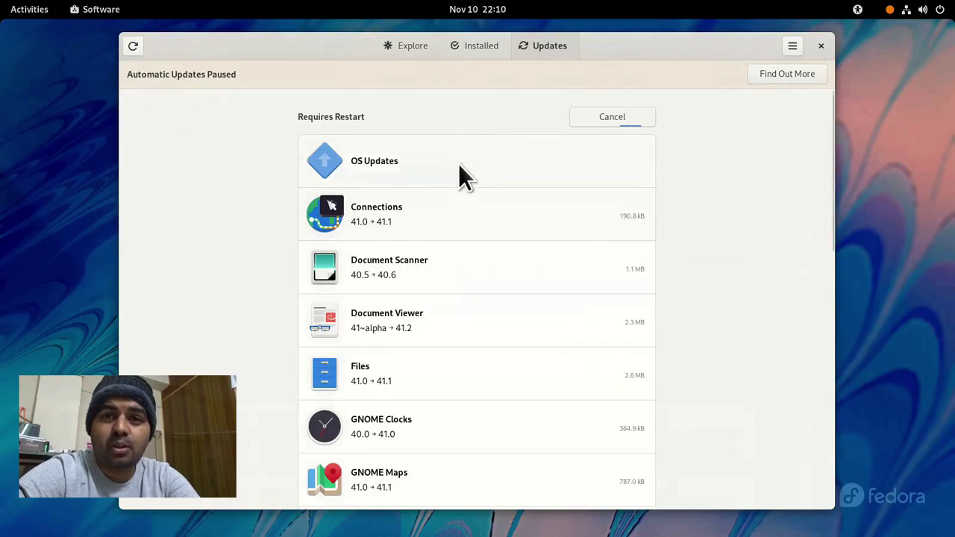
pyautogui.click(462, 158)
pyautogui.scroll(-5, 470, 332)
pyautogui.click(469, 323)
# - Examine the packages and version changes listed in OS Updates, from the GNOME components through the firmware and kernel packages
pyautogui.scroll(-10, 469, 323)
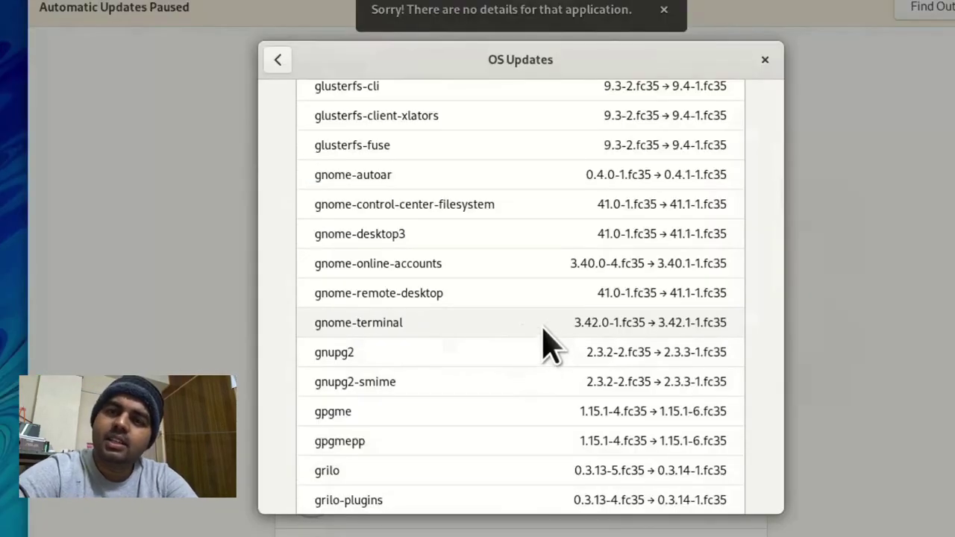
pyautogui.click(488, 305)
pyautogui.click(278, 60)
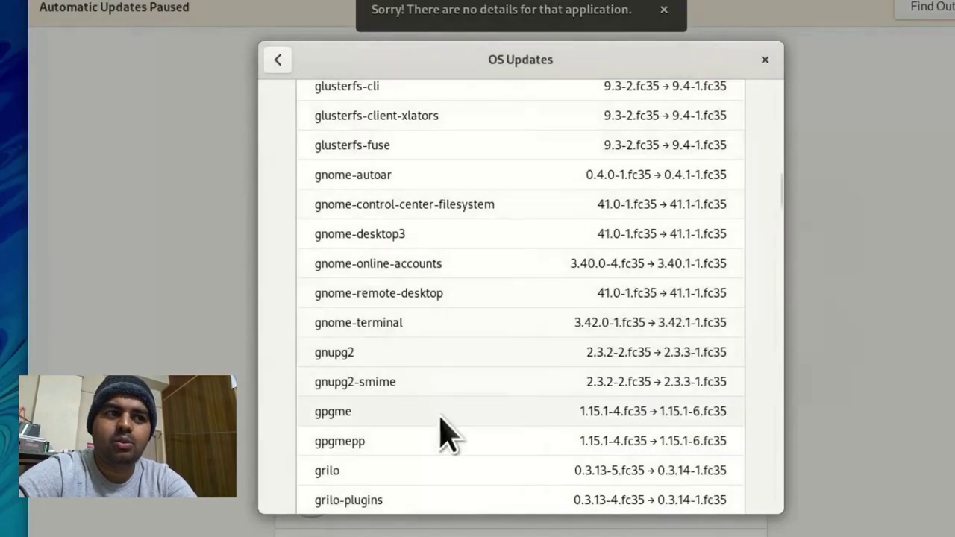
pyautogui.scroll(-2, 441, 429)
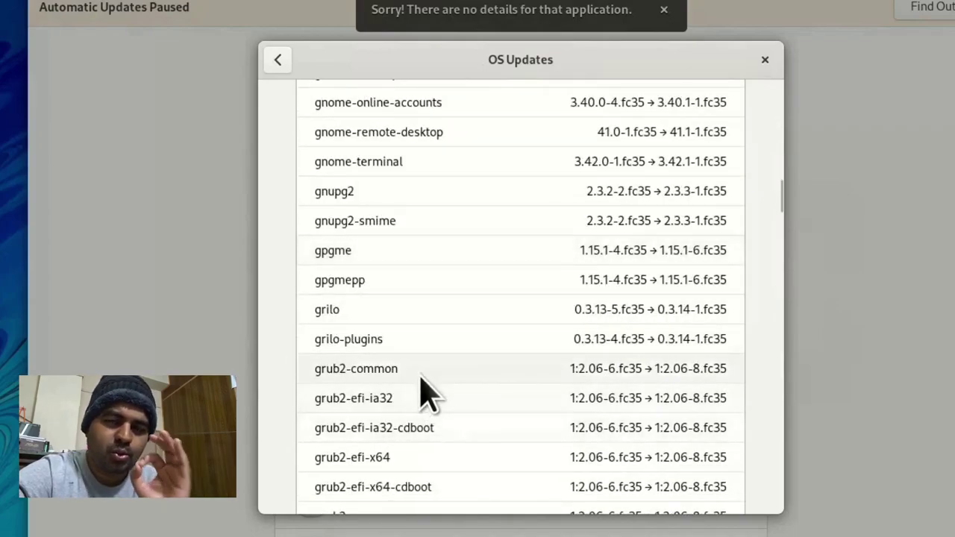
pyautogui.scroll(-10, 426, 394)
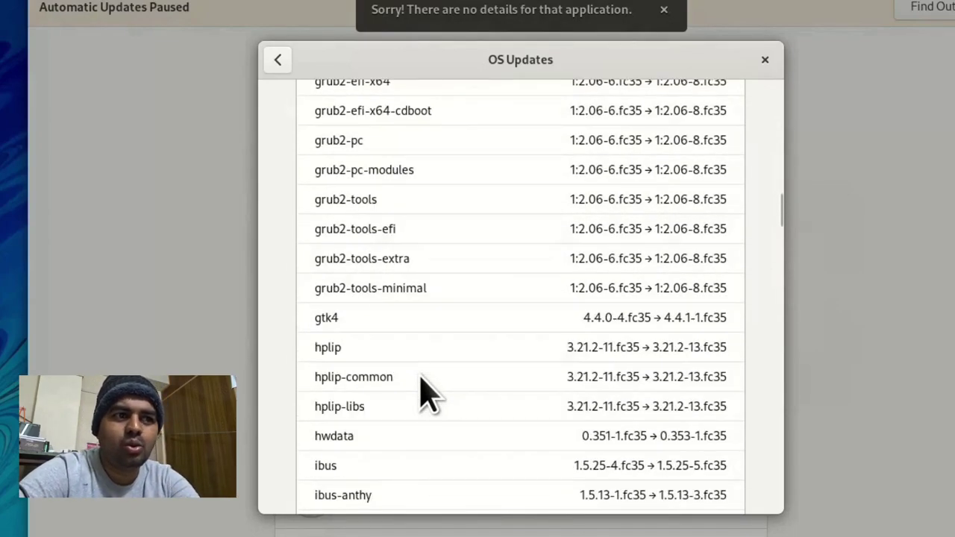
pyautogui.scroll(-10, 426, 394)
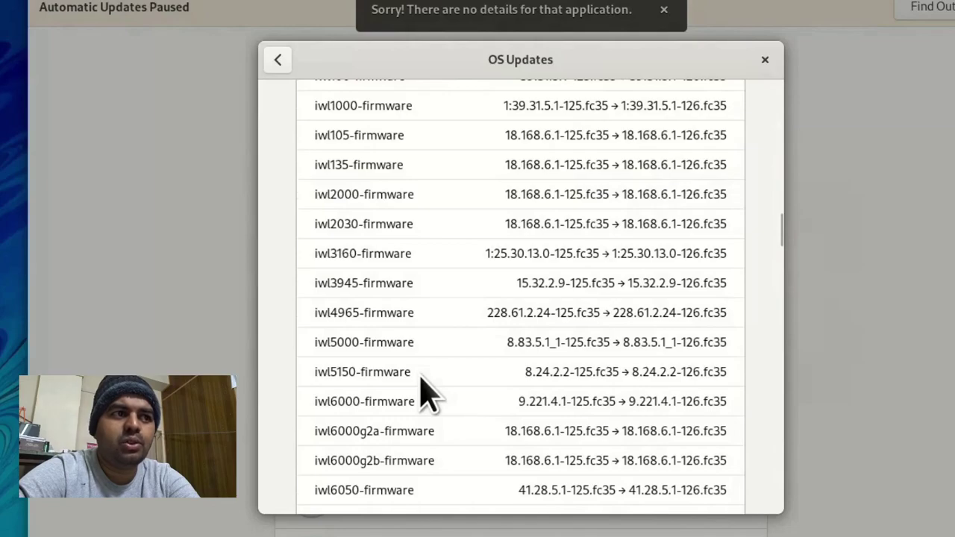
pyautogui.scroll(-10, 426, 394)
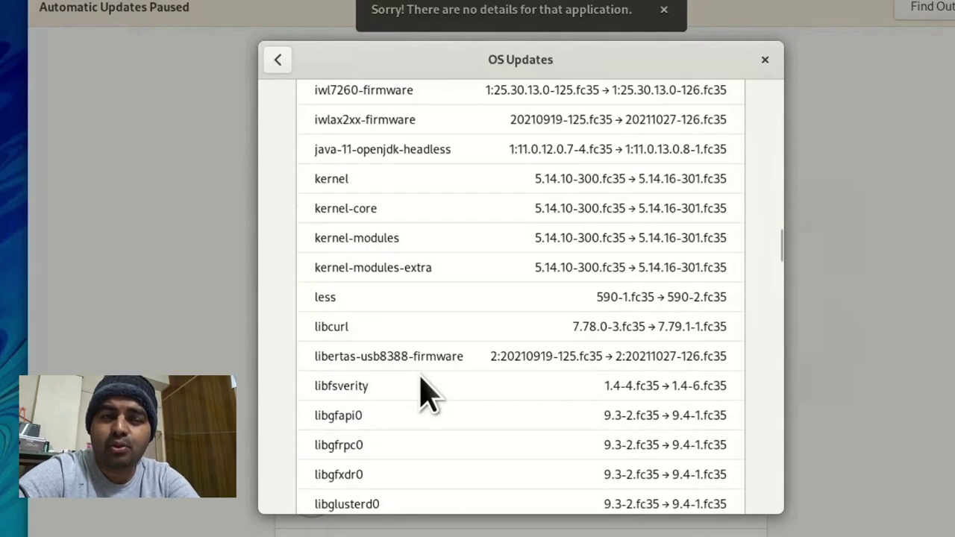
pyautogui.scroll(-15, 427, 394)
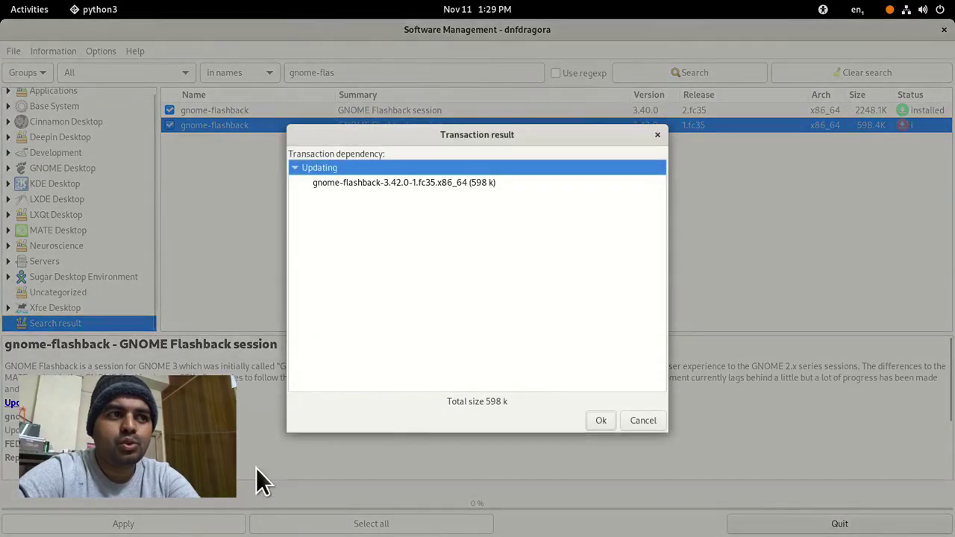
# - Confirm the update transaction for gnome-flashback-3.42.0 in dnfdragora
pyautogui.click(600, 420)
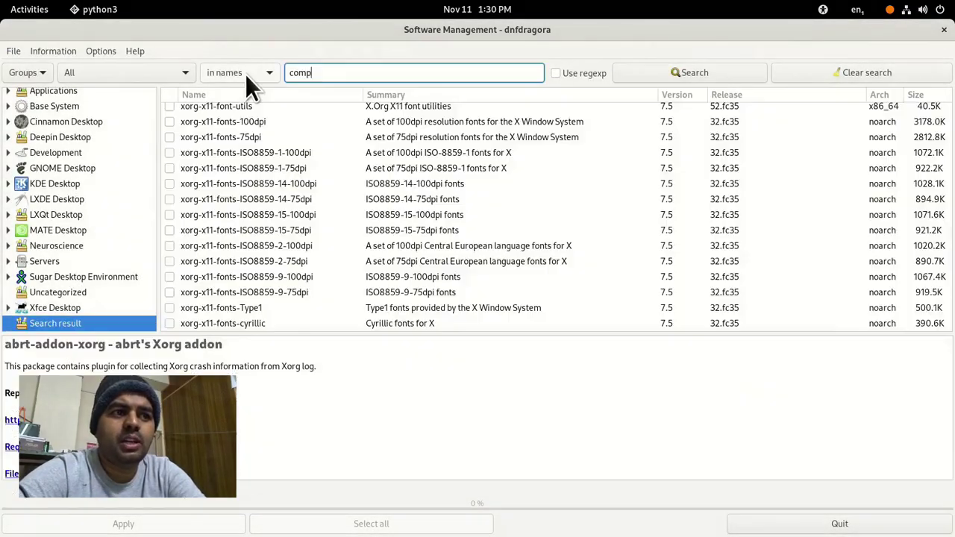
# - Search the package names for compiz and apply the installation of the first compiz package, the i686 build
pyautogui.write('z')
pyautogui.press('Return')
pyautogui.click(170, 111)
pyautogui.click(147, 527)
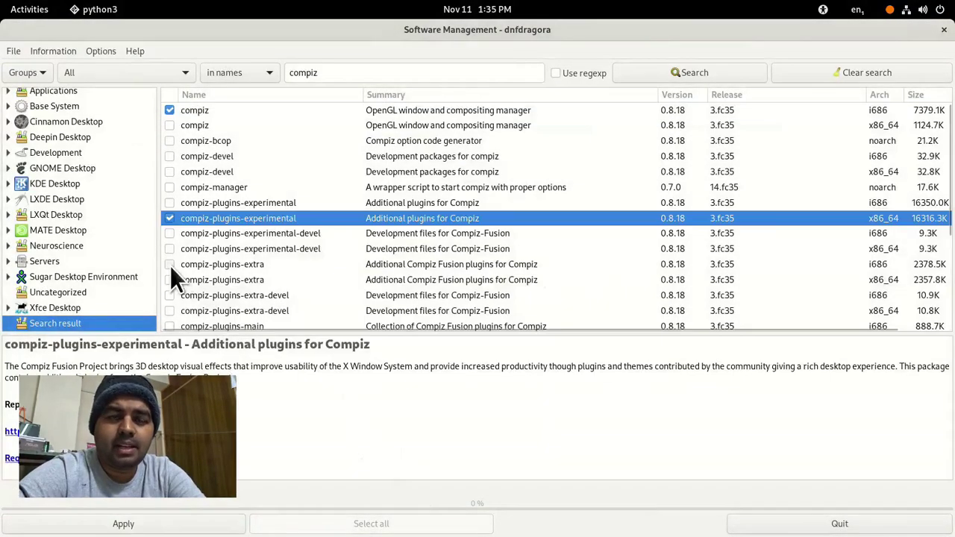
# - Mark the x86_64 compiz-plugins-extra and compiz-plugins-extra-devel packages and the second compiz-plugins-main entry for installation
pyautogui.click(797, 283)
pyautogui.press('space')
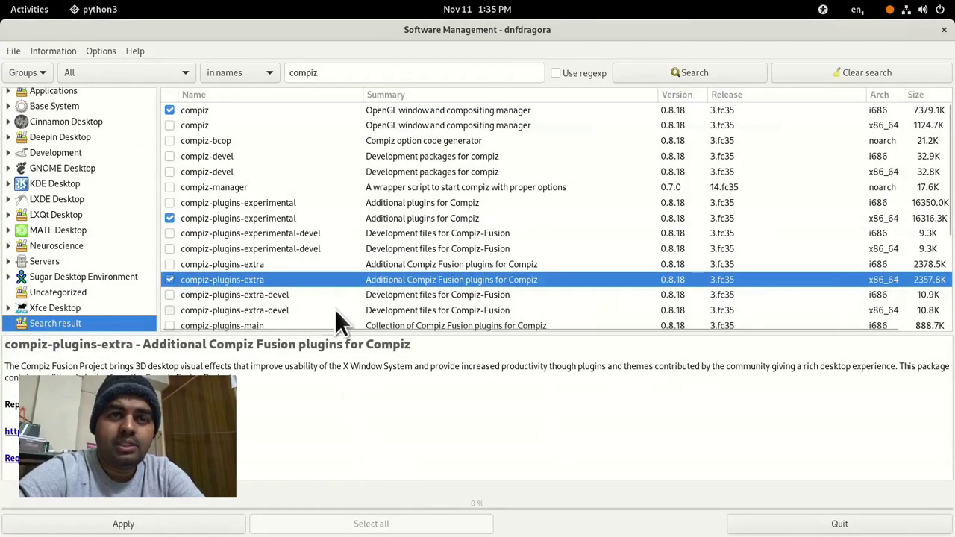
pyautogui.click(191, 310)
pyautogui.press('space')
pyautogui.scroll(-2, 294, 312)
pyautogui.click(684, 280)
pyautogui.press('space')
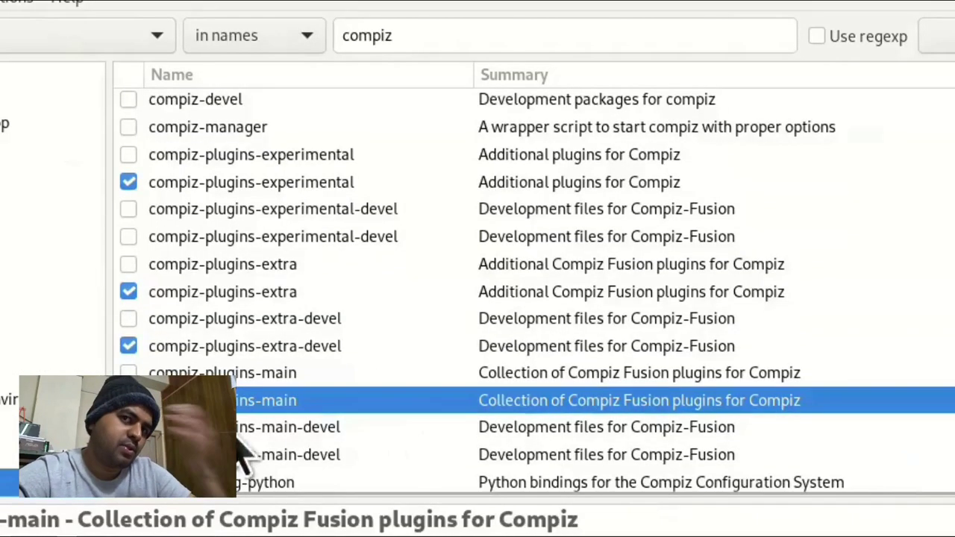
# - Mark the second compiz-plugins-main-devel entry, compizconfig-python and the second libcompizconfig entry for installation
pyautogui.scroll(-2, 243, 282)
pyautogui.press('Down')
pyautogui.press('Down')
pyautogui.press('space')
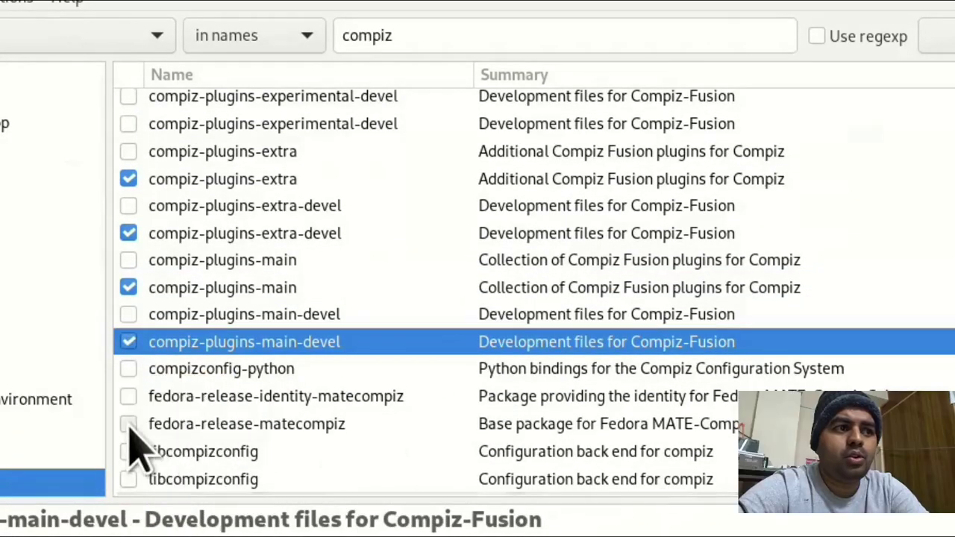
pyautogui.scroll(-2, 544, 405)
pyautogui.press('Down')
pyautogui.press('space')
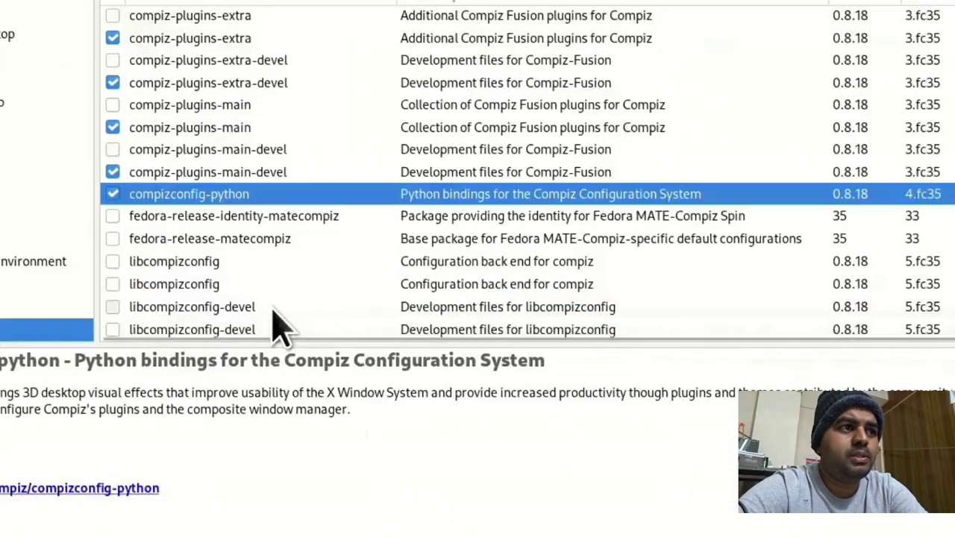
pyautogui.click(677, 421)
pyautogui.click(112, 284)
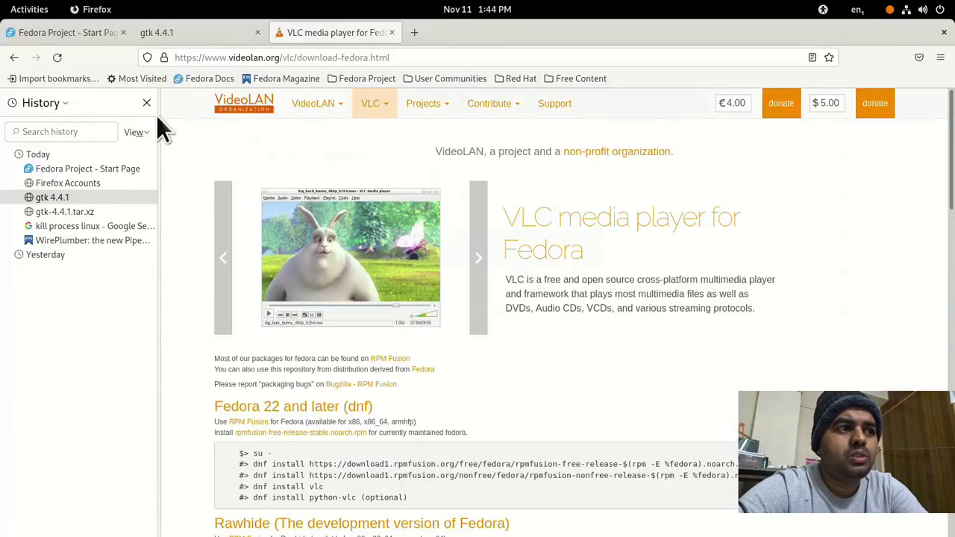
# - Close the History sidebar in Firefox and read the Fedora installation instructions on the VLC download page
pyautogui.hotkey('ctrl', 'h')
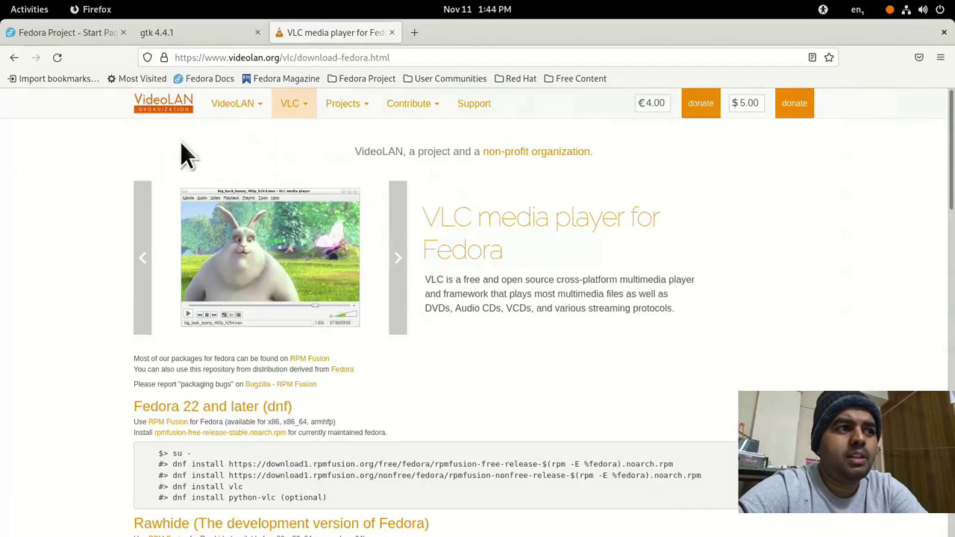
pyautogui.scroll(-3, 368, 286)
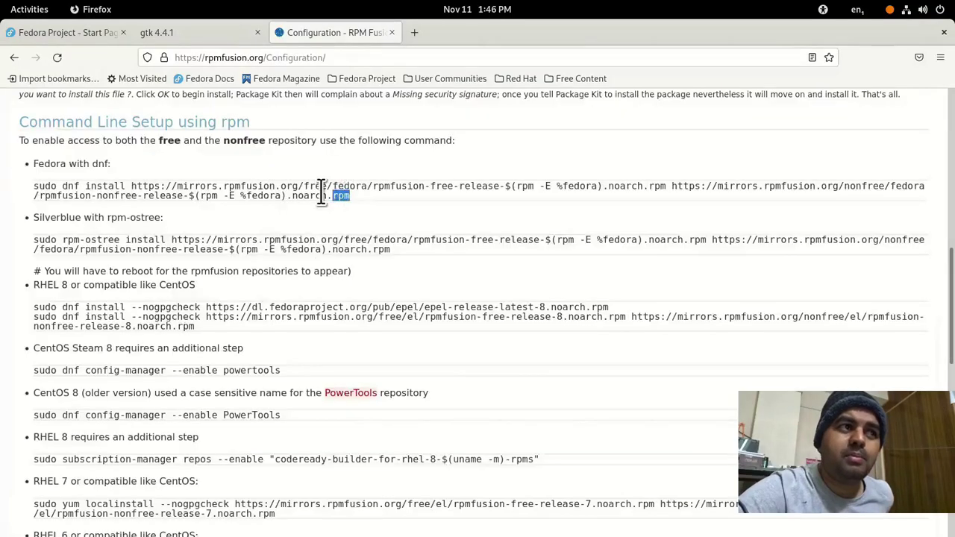
# - Copy the "Fedora with dnf" command for the free and nonfree RPM Fusion repositories and paste it into Terminal
pyautogui.moveTo(325, 194); pyautogui.dragTo(29, 190)
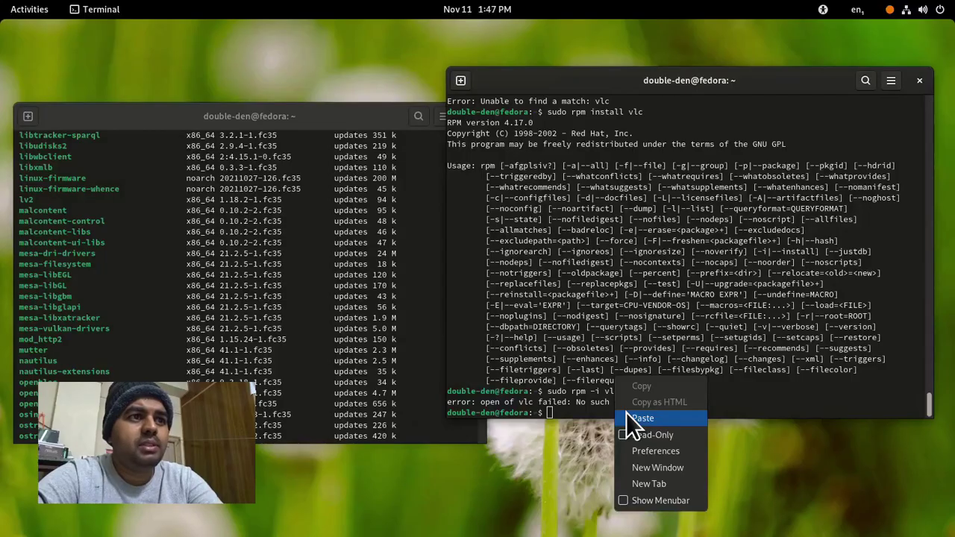
pyautogui.click(626, 413)
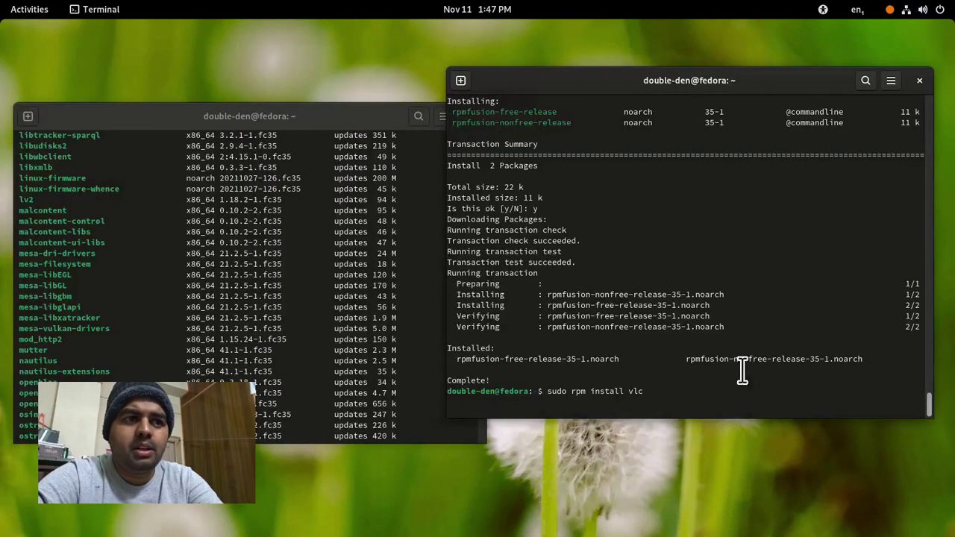
pyautogui.rightClick(743, 371)
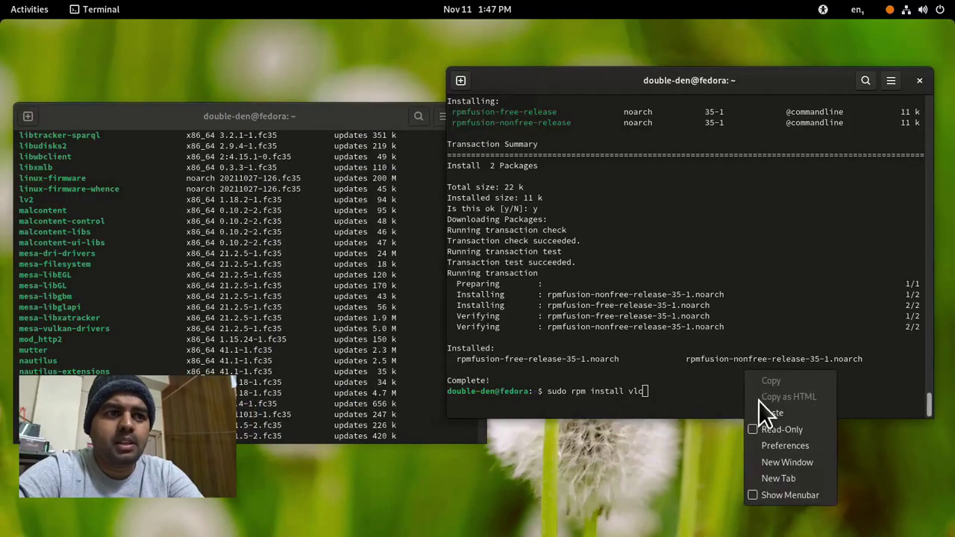
pyautogui.click(759, 400)
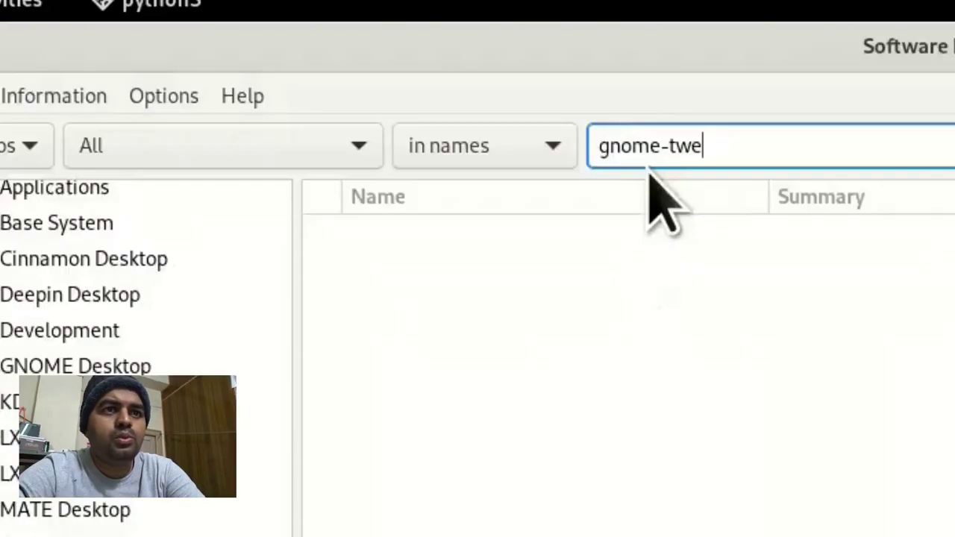
# - Search the package names for gnome-tweaks in dnfdragora, mark the package and apply its installation
pyautogui.write('aks')
pyautogui.press('Return')
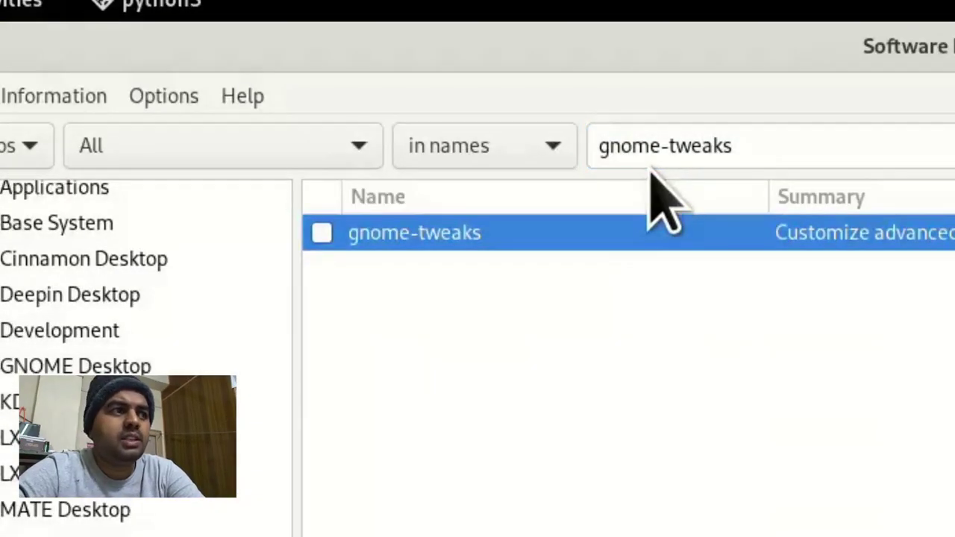
pyautogui.click(319, 232)
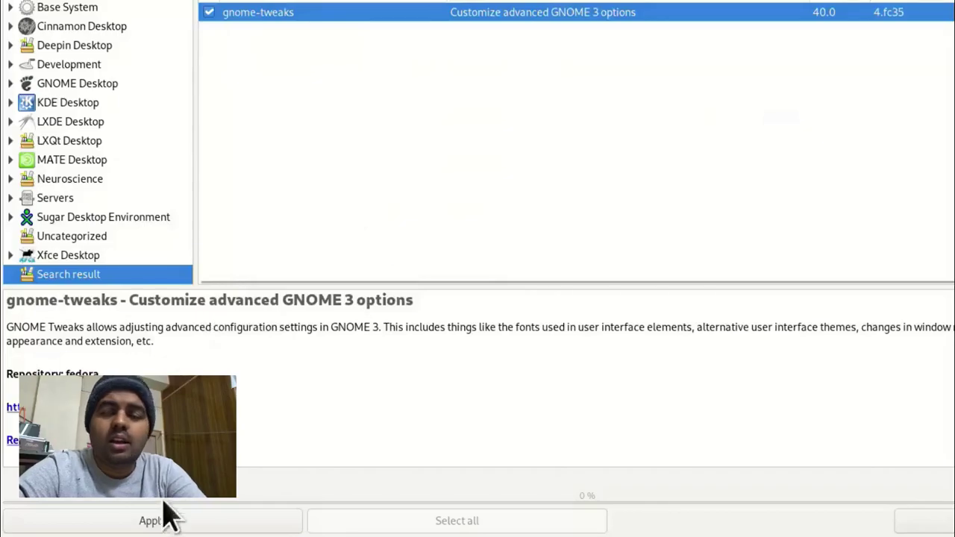
pyautogui.click(170, 516)
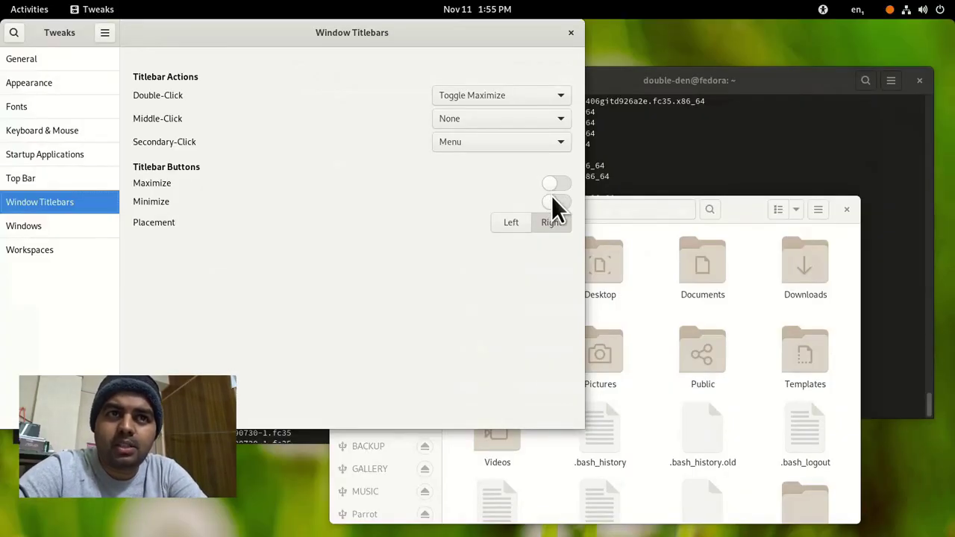
# - Try out the Minimize and Maximize titlebar buttons by enabling both and switching Minimize off again
pyautogui.click(554, 201)
pyautogui.click(556, 184)
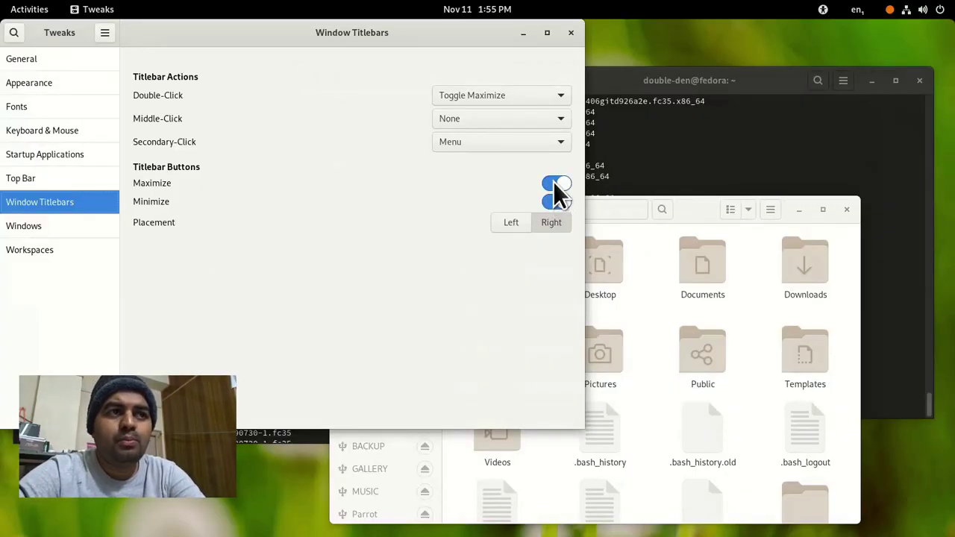
pyautogui.click(559, 202)
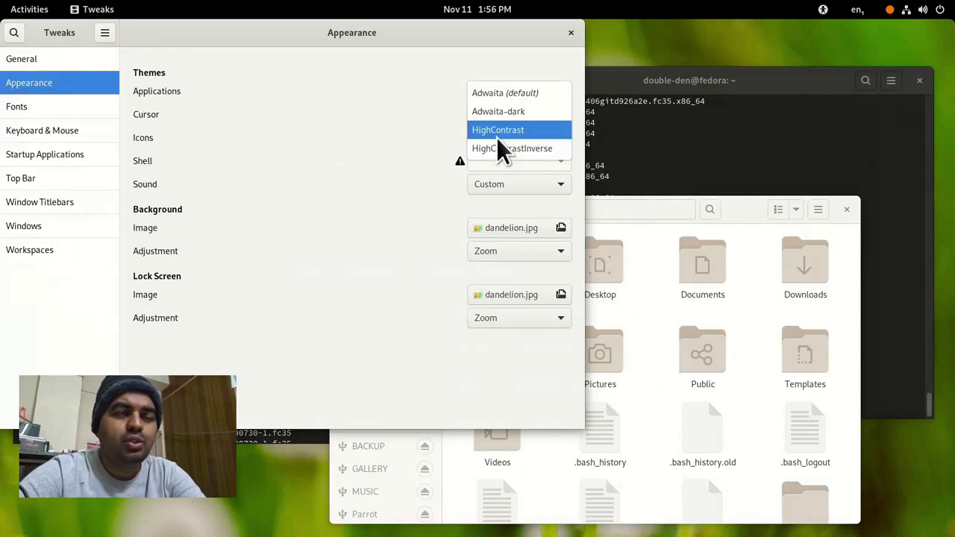
# - Set the Applications theme to HighContrast in Tweaks and open the Activities overview
pyautogui.click(499, 133)
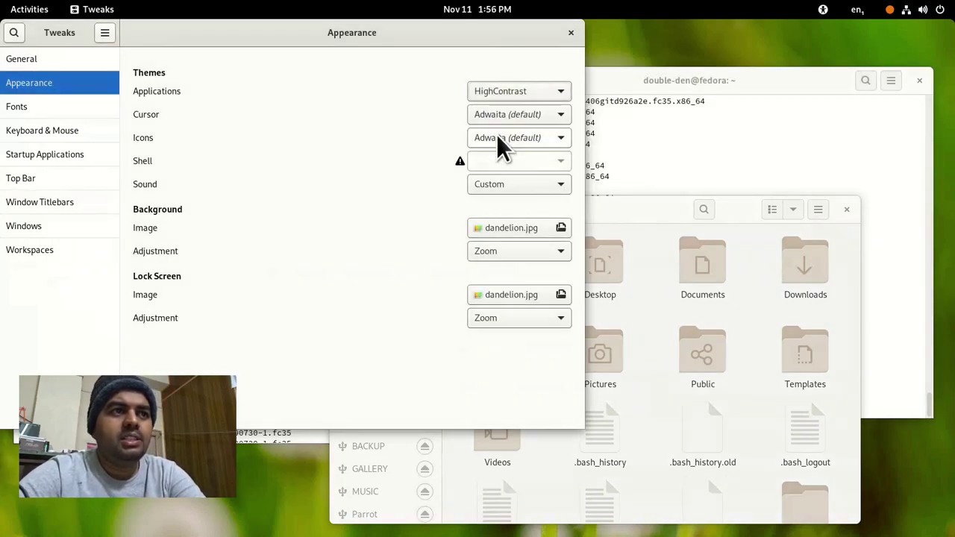
pyautogui.click(664, 105)
pyautogui.click(32, 10)
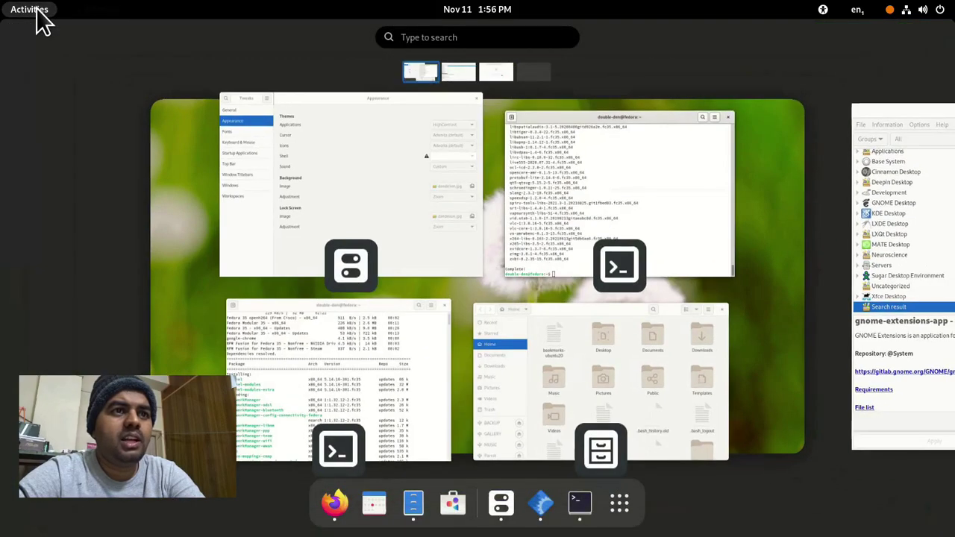
# - Open a new Files window on the Home folder and maximize it
pyautogui.click(37, 11)
pyautogui.click(176, 112)
pyautogui.press('super+e')
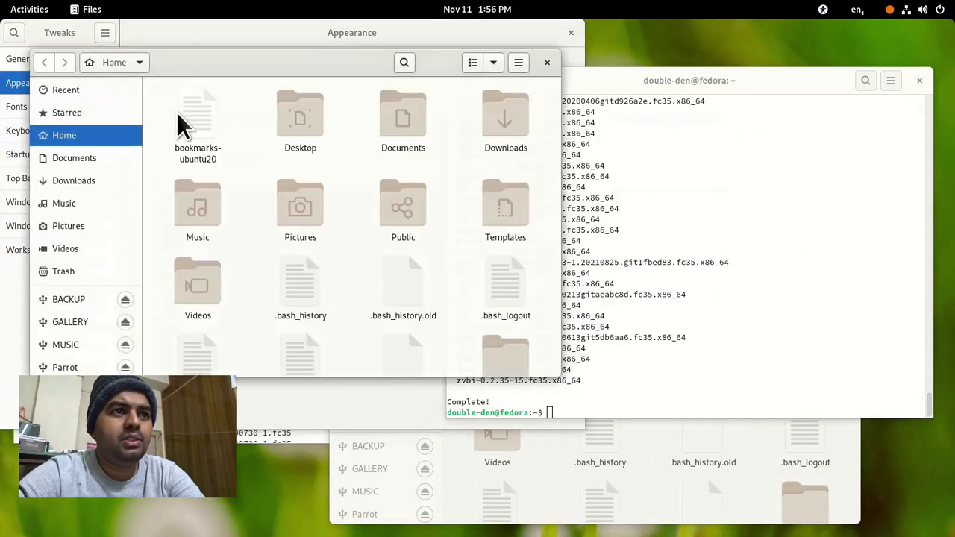
pyautogui.moveTo(257, 62); pyautogui.dragTo(455, 9)
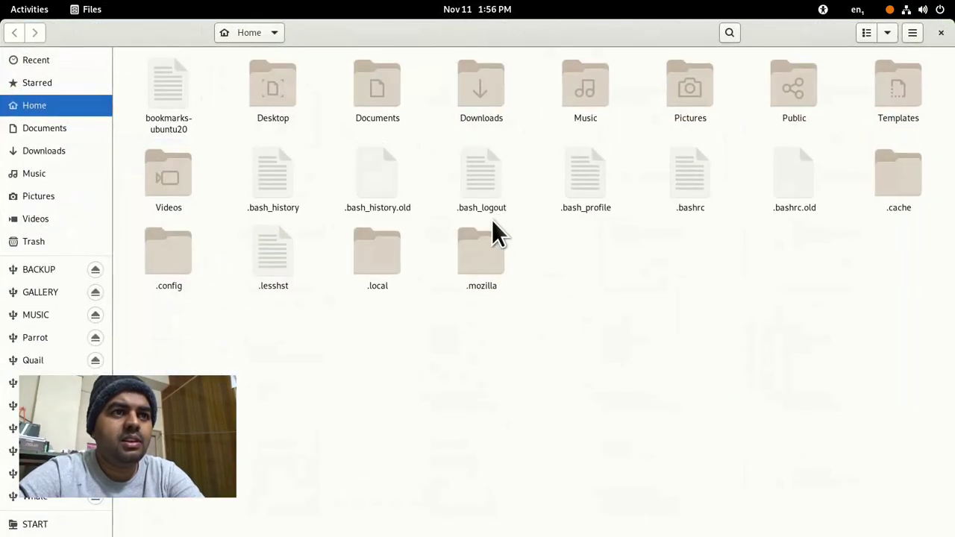
# - Set the Applications theme to Adwaita-dark in Tweaks and check the dark windows in the Activities overview
pyautogui.hotkey('alt', 'Tab')
pyautogui.click(517, 92)
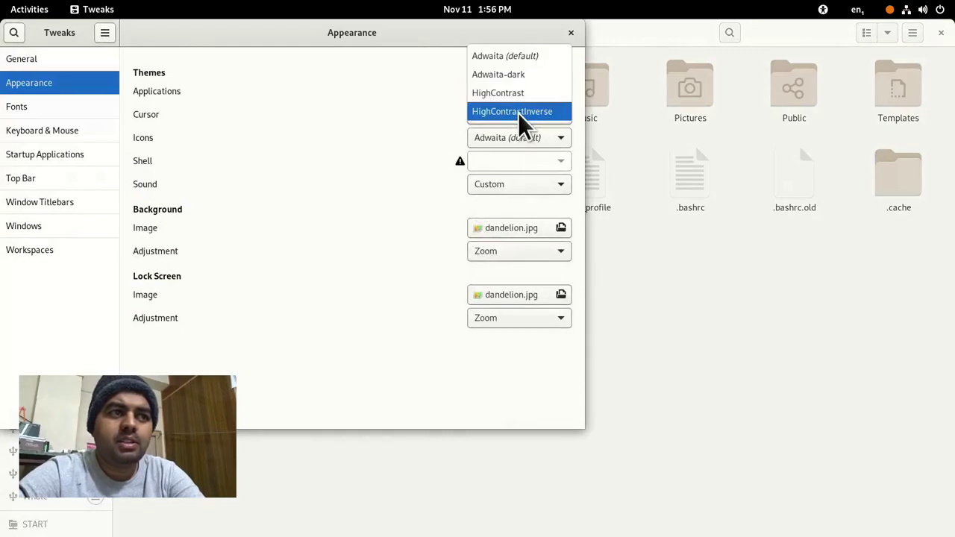
pyautogui.click(515, 93)
pyautogui.scroll(1, 511, 87)
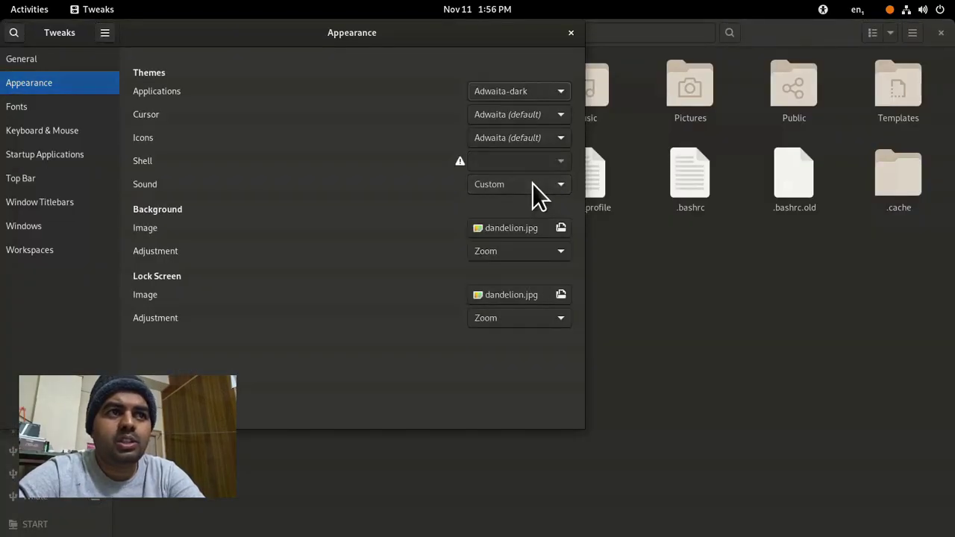
pyautogui.moveTo(409, 32); pyautogui.dragTo(632, 60)
pyautogui.press('super')
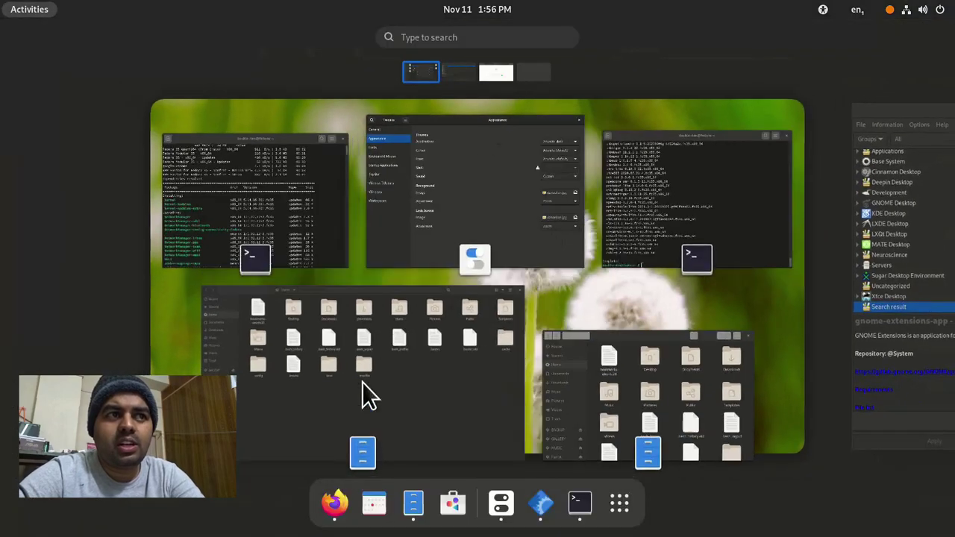
pyautogui.click(532, 240)
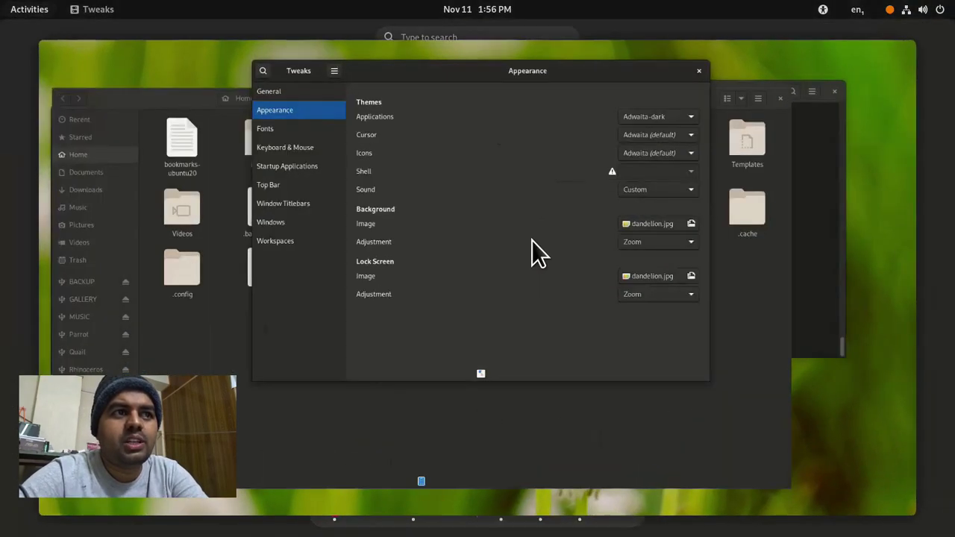
# - Set the Applications theme to Adwaita (default) and open the application grid from the Activities overview
pyautogui.click(744, 118)
pyautogui.click(738, 103)
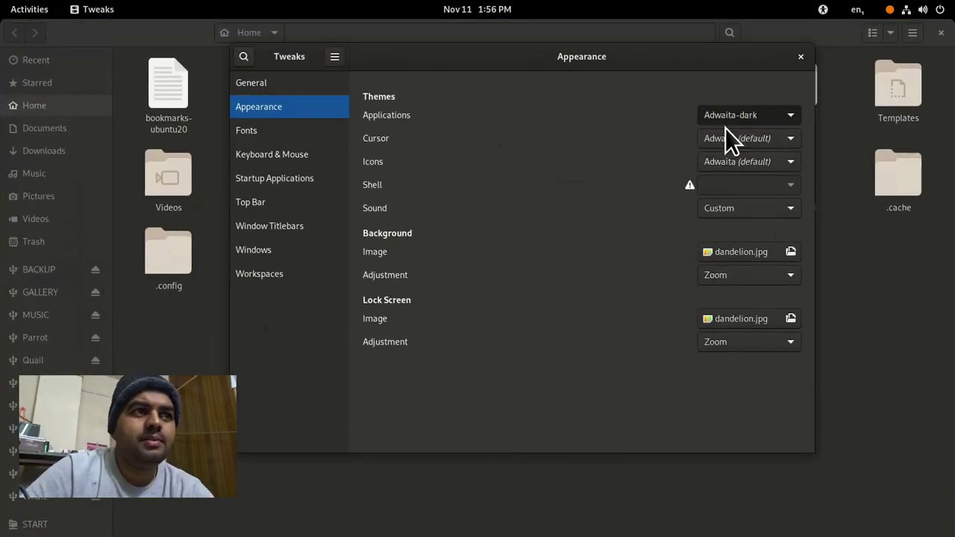
pyautogui.press('super')
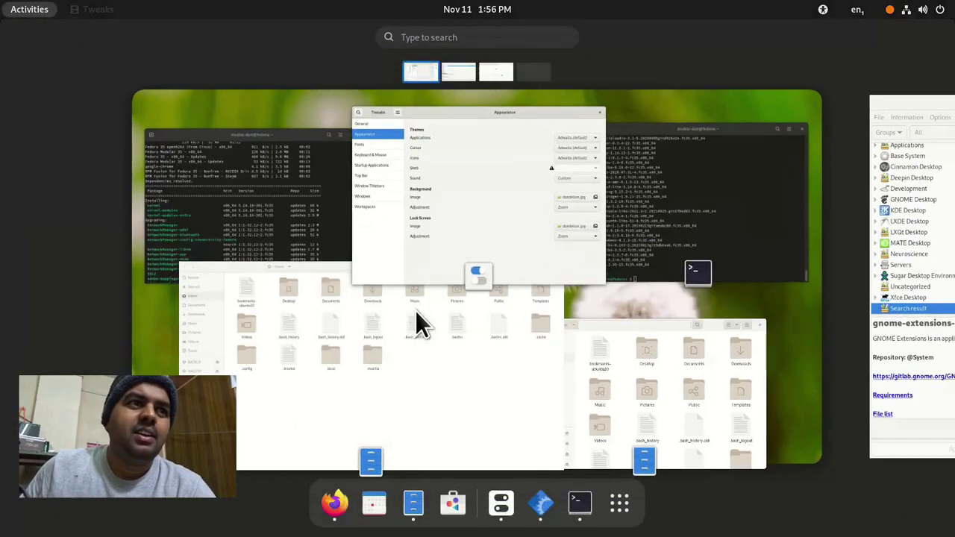
pyautogui.click(620, 499)
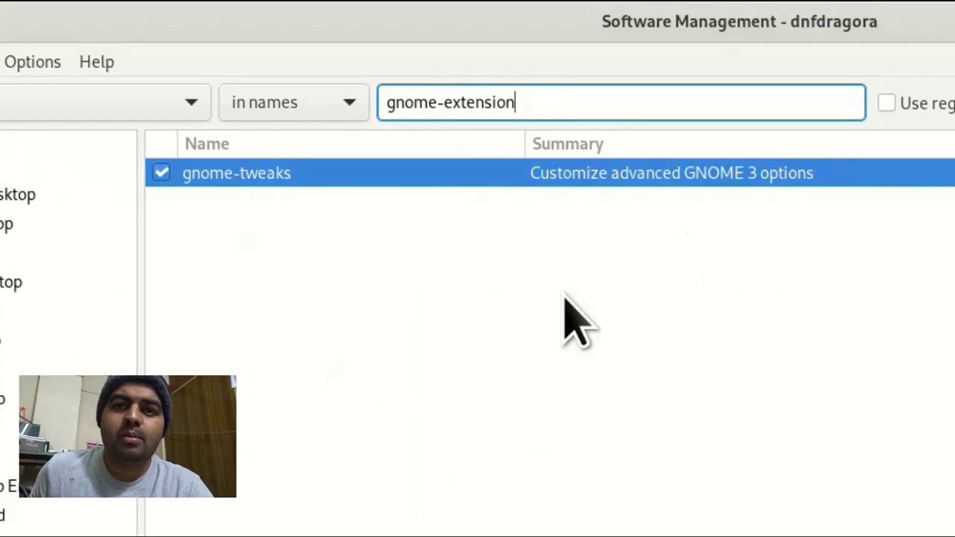
# - Search the package names for gnome-extension in dnfdragora and install gnome-extensions-app
pyautogui.press('Return')
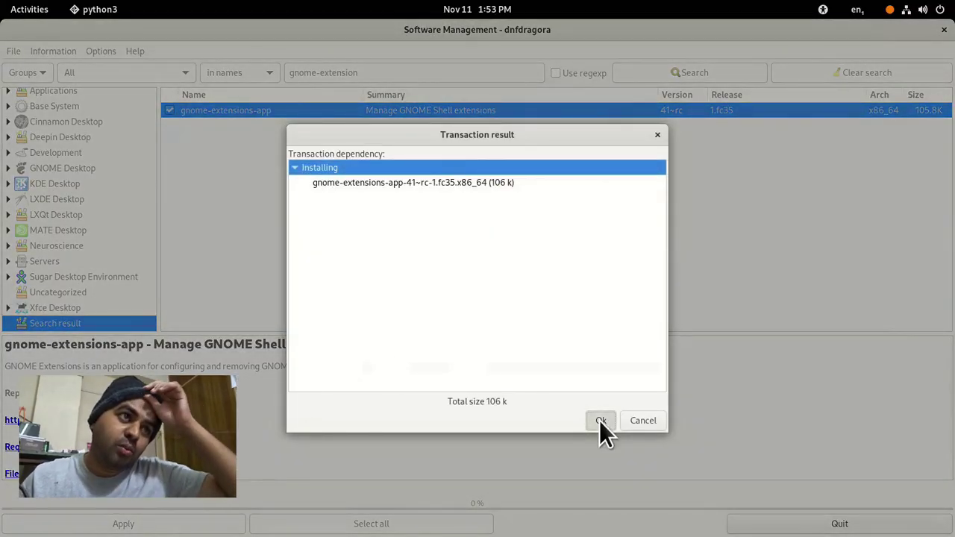
pyautogui.click(599, 420)
# - Switch to Firefox and add the GNOME Shell integration browser extension from extensions.gnome.org
pyautogui.press('super')
pyautogui.scroll(-1, 567, 302)
pyautogui.click(592, 298)
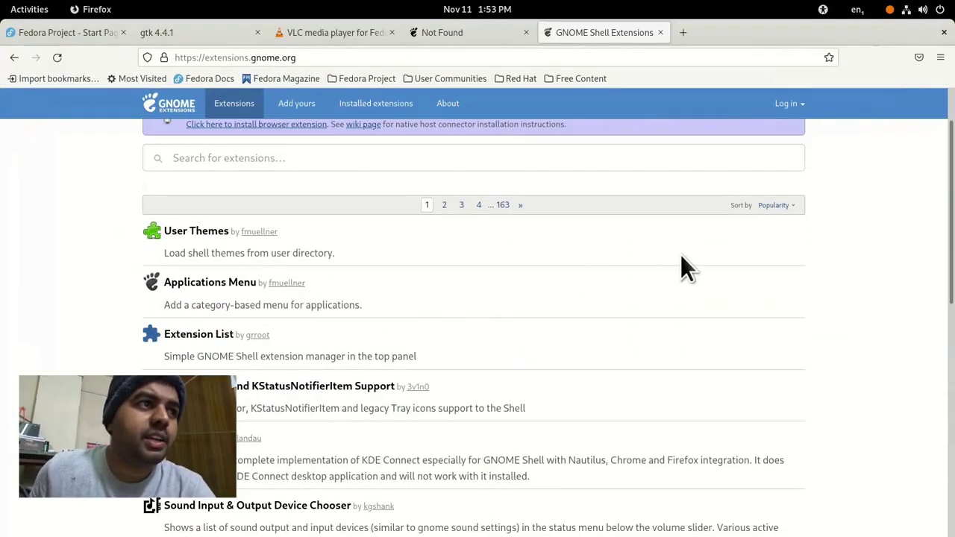
pyautogui.scroll(2, 680, 255)
pyautogui.click(300, 192)
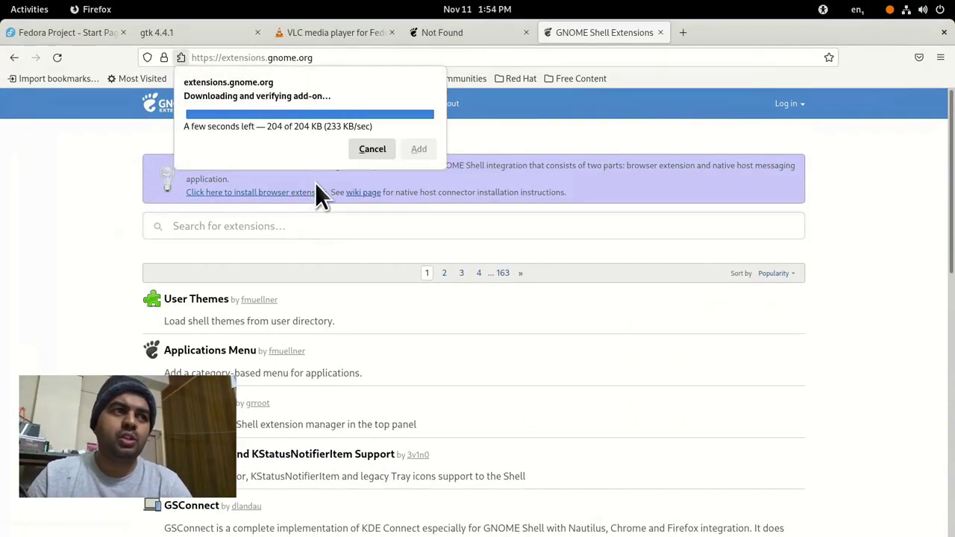
pyautogui.click(359, 159)
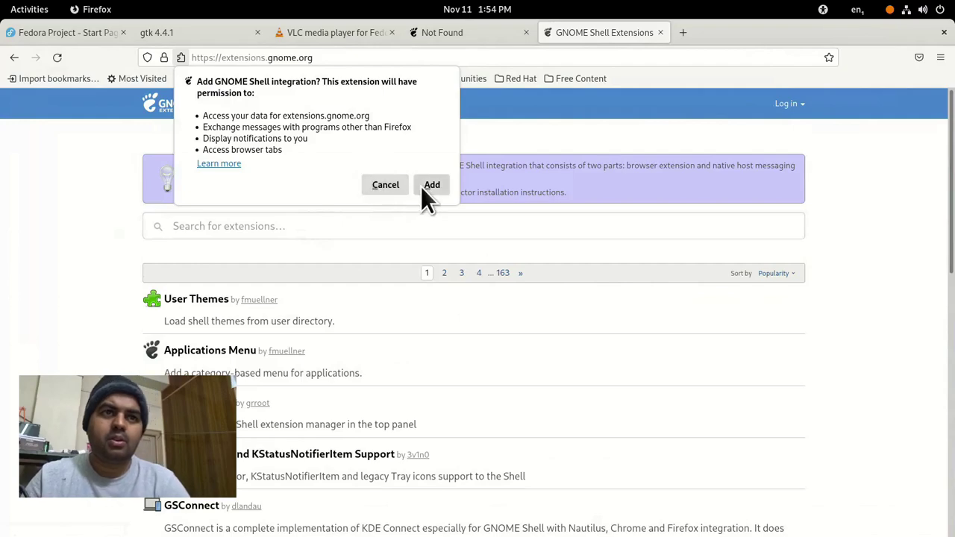
pyautogui.click(433, 186)
pyautogui.click(780, 123)
pyautogui.click(920, 149)
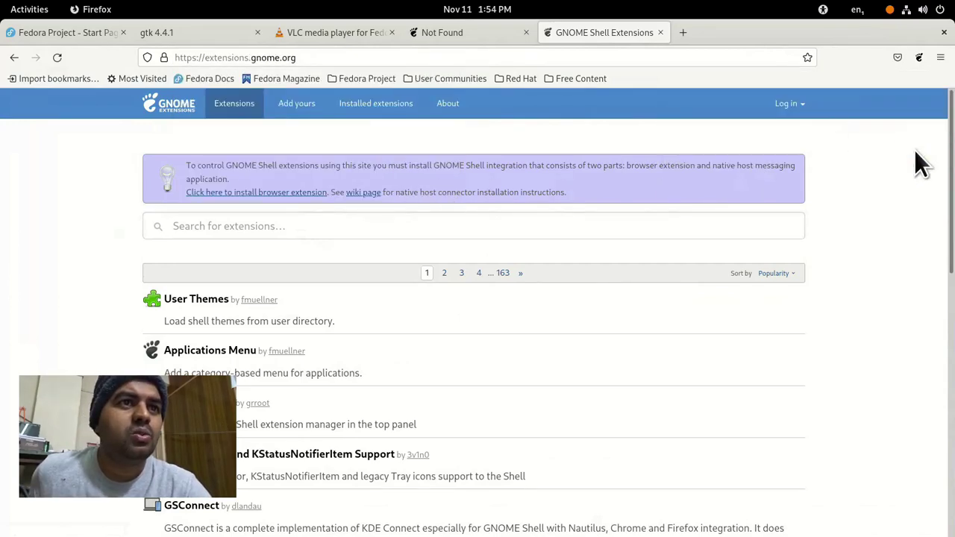
pyautogui.click(939, 57)
pyautogui.click(919, 57)
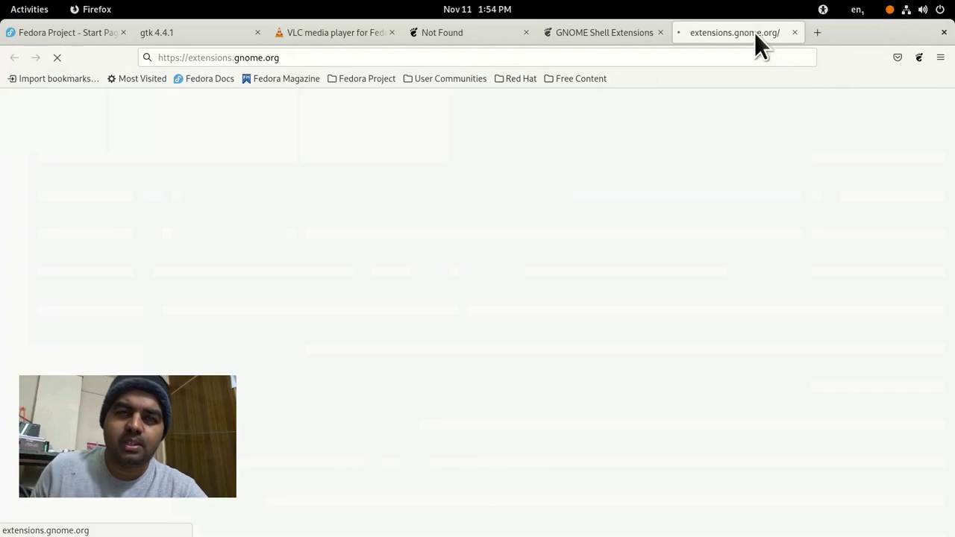
pyautogui.click(795, 32)
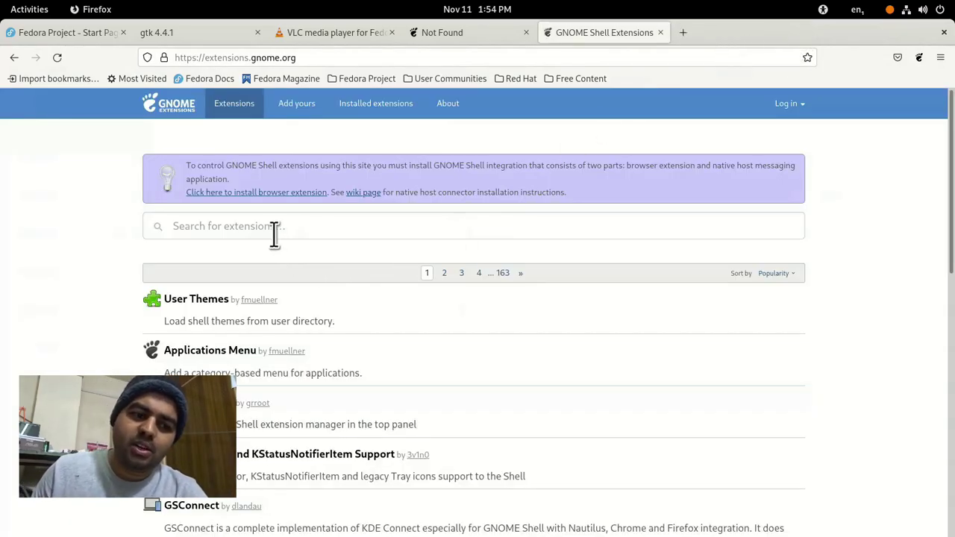
# - Reload extensions.gnome.org, open the GSConnect page and switch the extension on
pyautogui.click(48, 52)
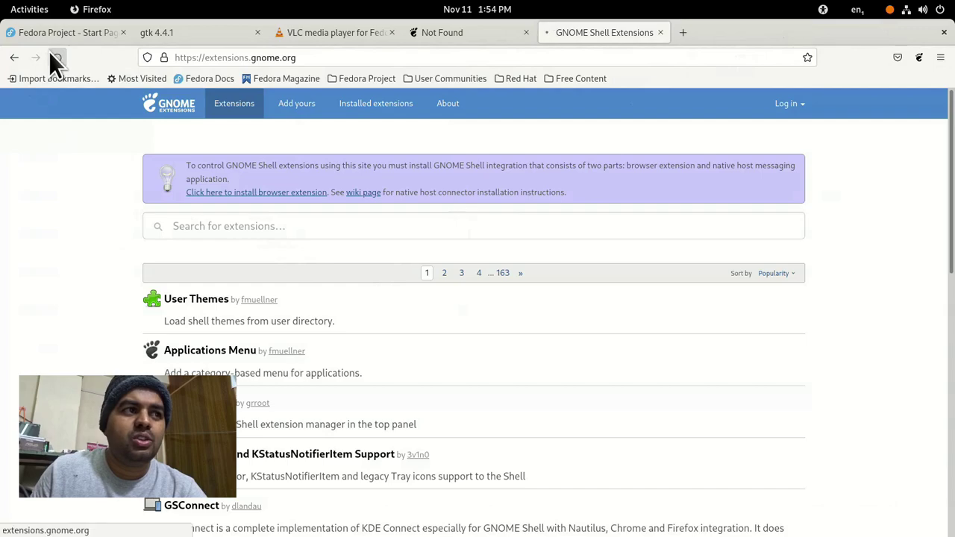
pyautogui.scroll(-3, 214, 266)
pyautogui.click(210, 258)
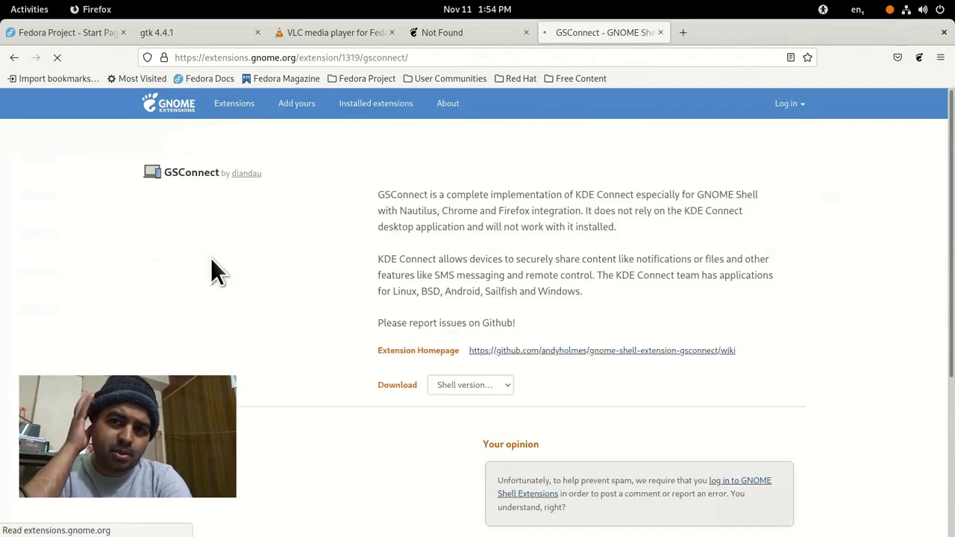
pyautogui.click(753, 174)
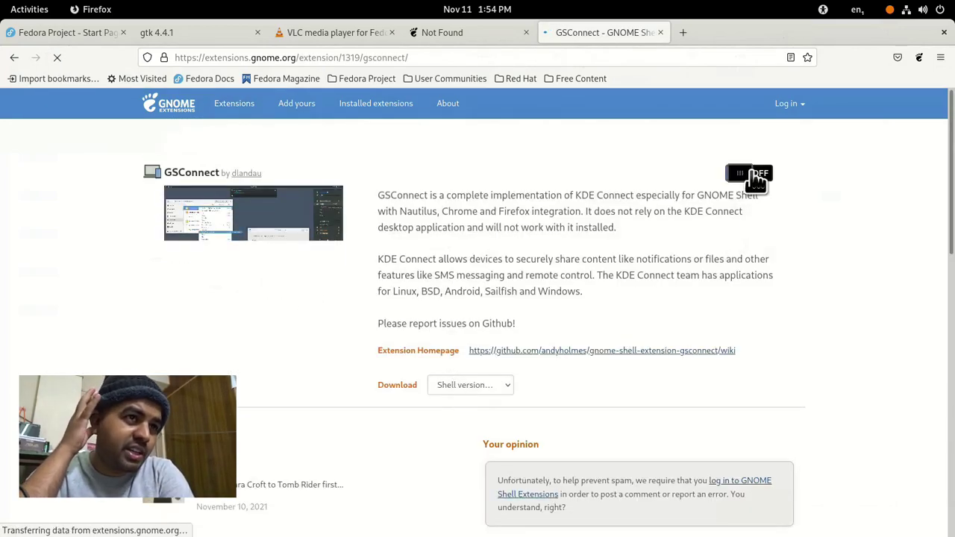
# - Switch to the extensions-app README tab and look through the workspaces in the Activities overview
pyautogui.click(483, 34)
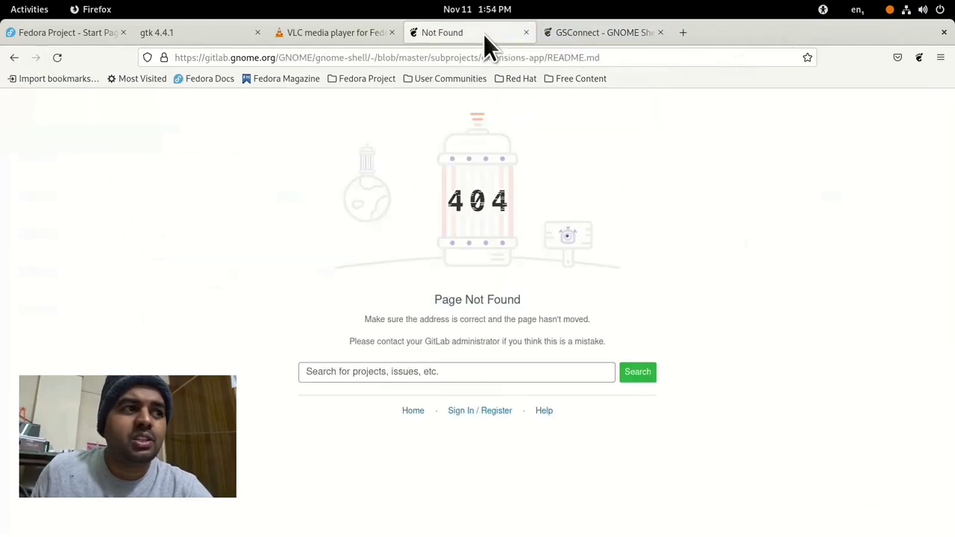
pyautogui.click(529, 304)
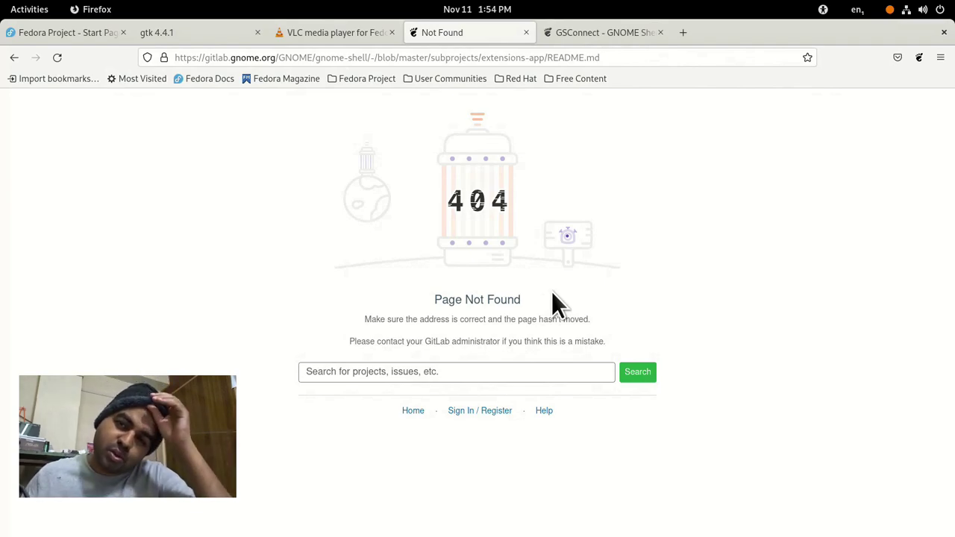
pyautogui.press('super')
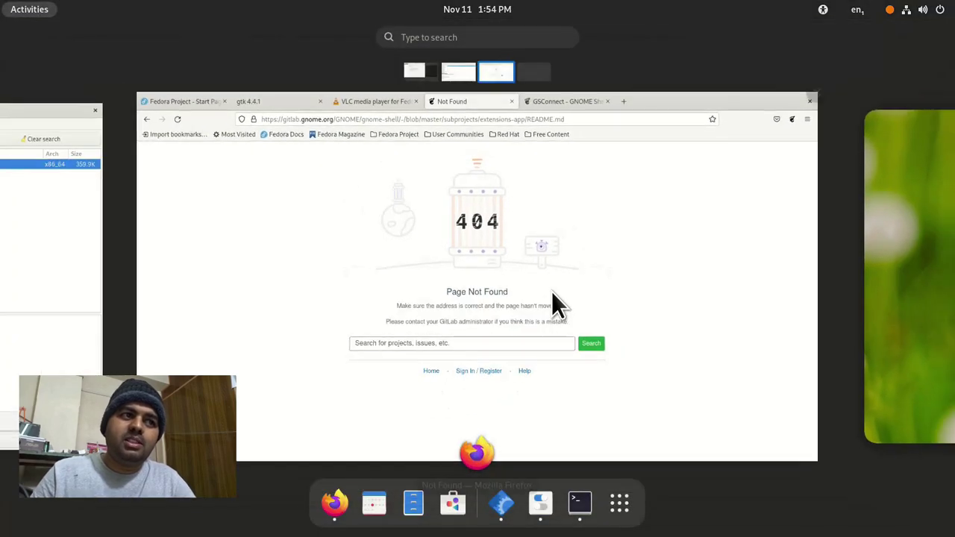
pyautogui.scroll(1, 158, 322)
pyautogui.click(393, 351)
pyautogui.press('super')
pyautogui.scroll(1, 77, 316)
pyautogui.click(464, 224)
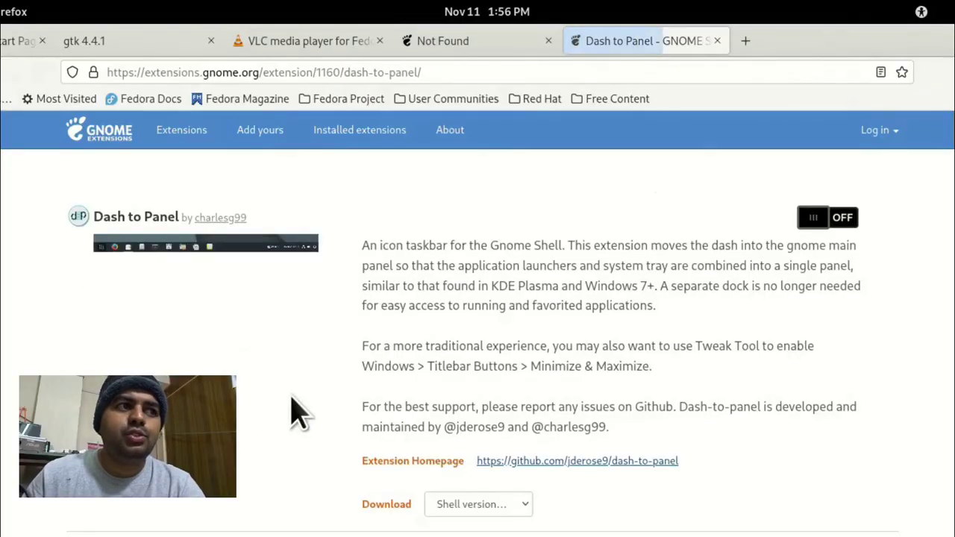
# - Switch on the Dash to Panel extension and confirm its download and installation
pyautogui.click(818, 222)
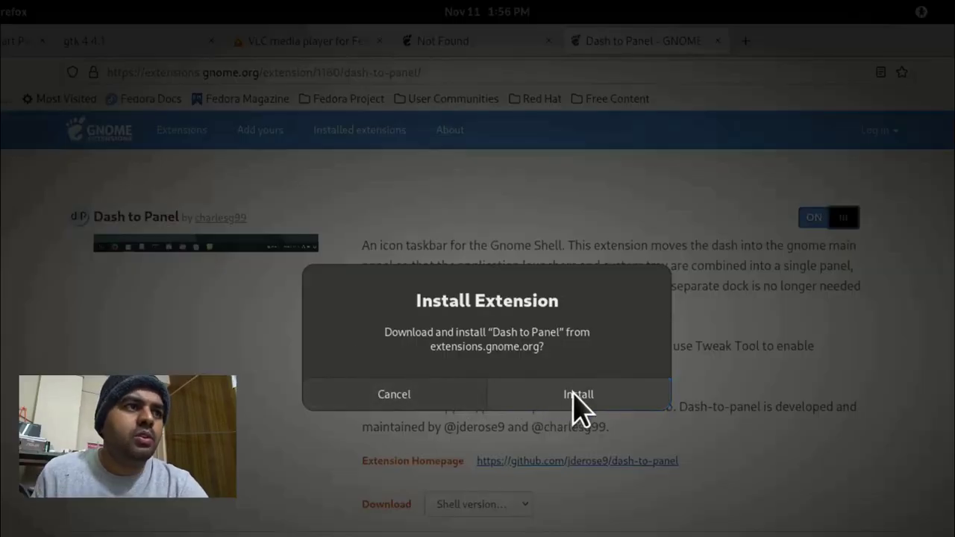
pyautogui.click(576, 397)
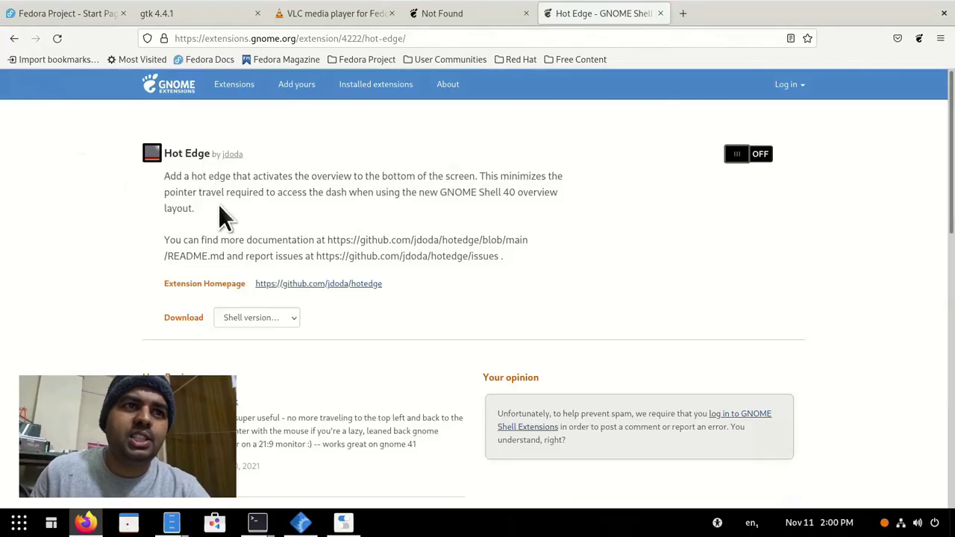
# - Switch on the Hot Edge and Blur my Shell extensions from their GNOME Extensions pages
pyautogui.click(748, 159)
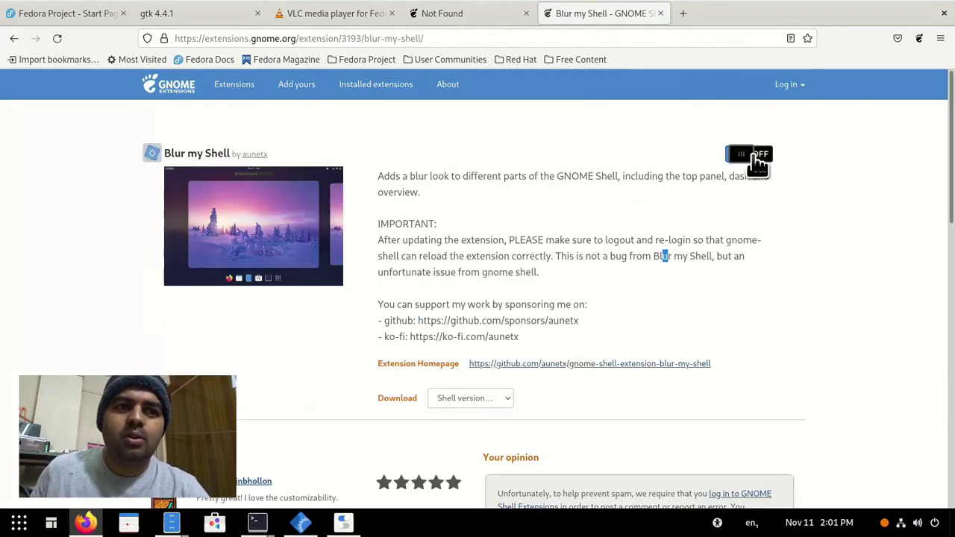
pyautogui.click(750, 156)
pyautogui.click(534, 316)
# - Examine the blur effect in the Activities overview and the application grid
pyautogui.press('super')
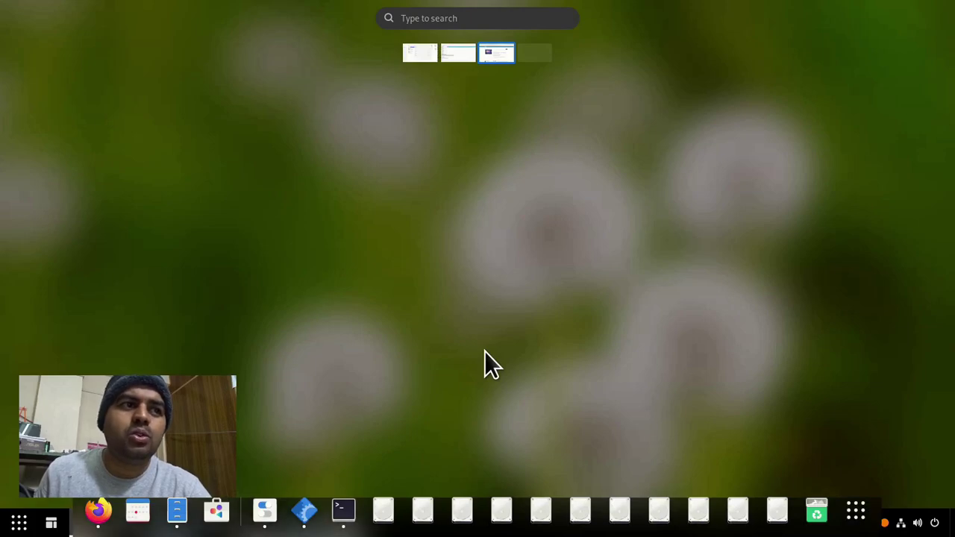
pyautogui.press('super')
pyautogui.press('super')
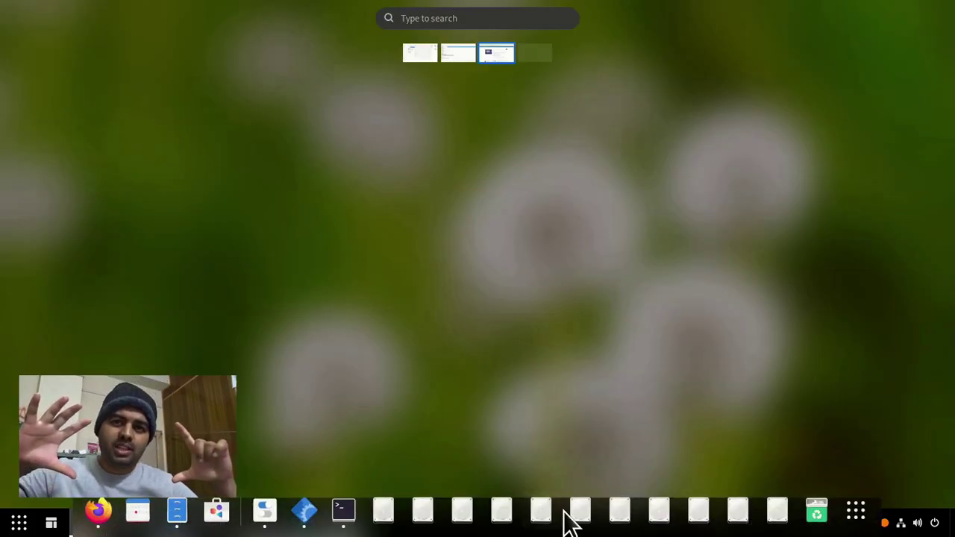
pyautogui.click(856, 513)
pyautogui.click(856, 514)
pyautogui.press('super')
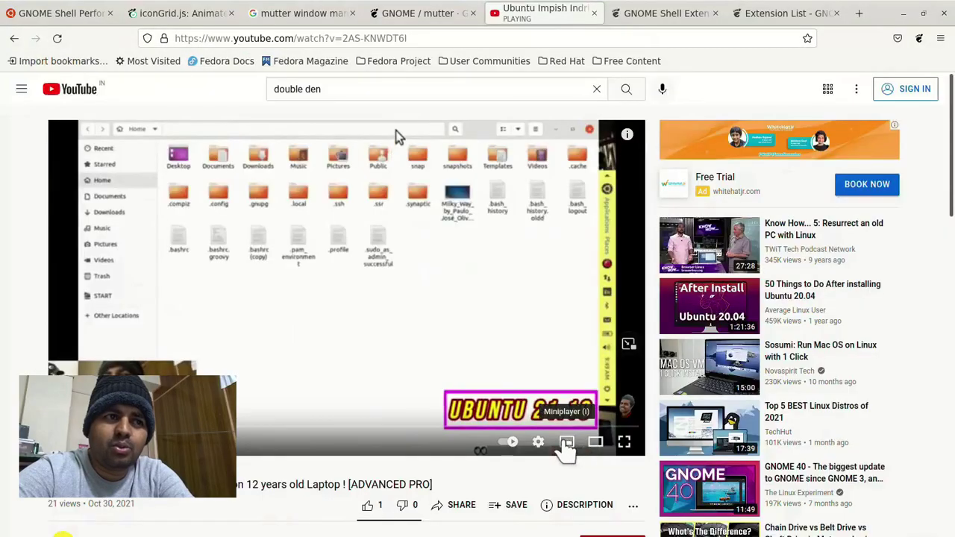
# - Put the YouTube video into Picture-in-Picture and try out its floating window in the Activities overview
pyautogui.click(627, 345)
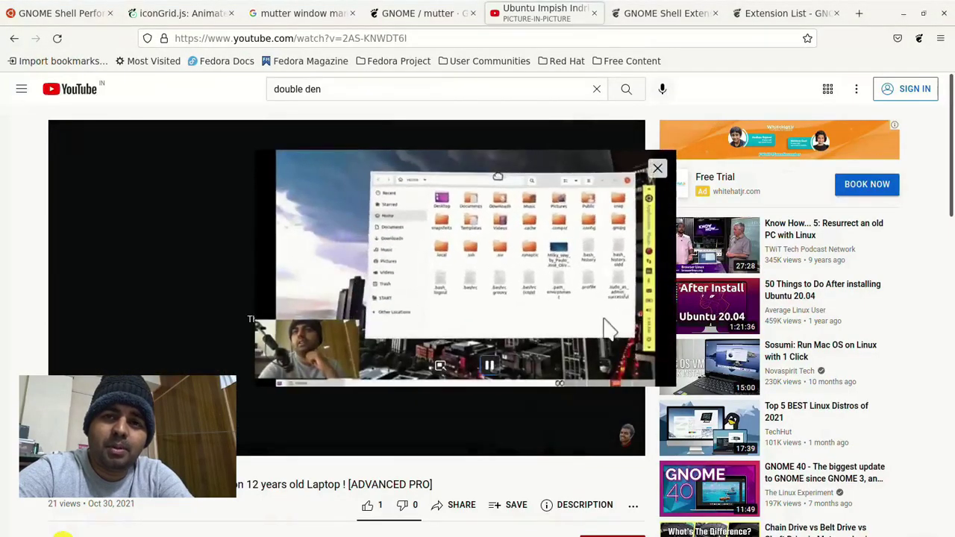
pyautogui.press('super')
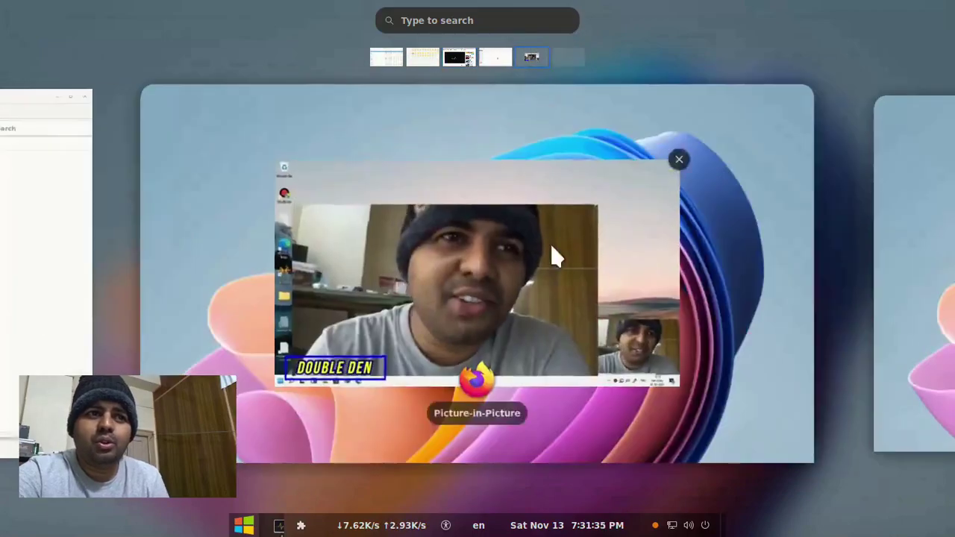
pyautogui.click(612, 383)
pyautogui.moveTo(418, 276); pyautogui.dragTo(618, 332)
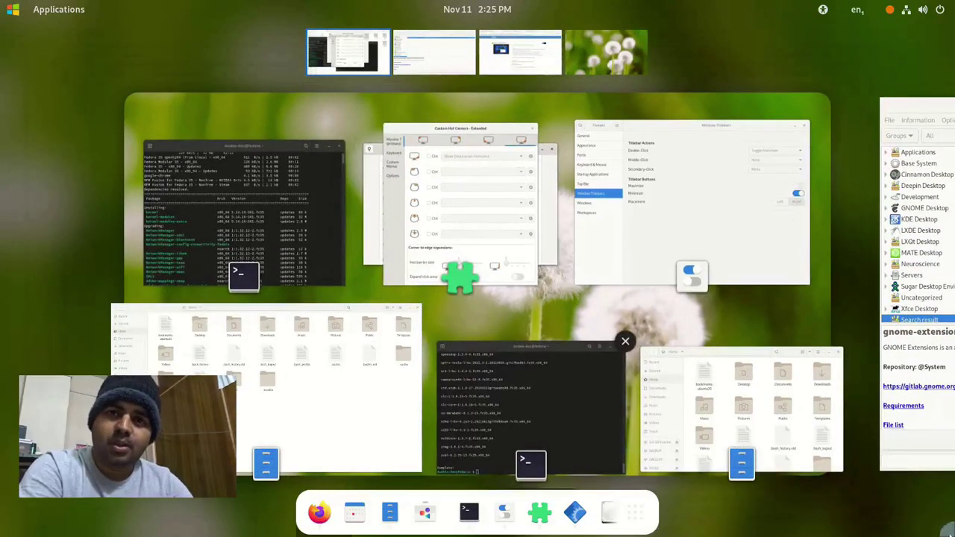
# - Bring up the Custom Hot Corners - Extended settings and try out the monitor's lower-right and upper-left hot corners
pyautogui.click(442, 195)
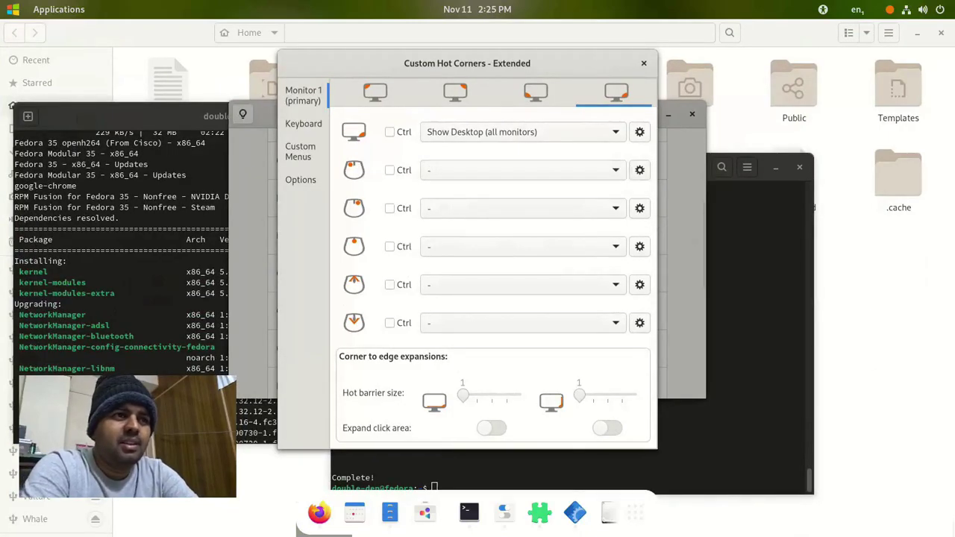
pyautogui.moveTo(954, 536)
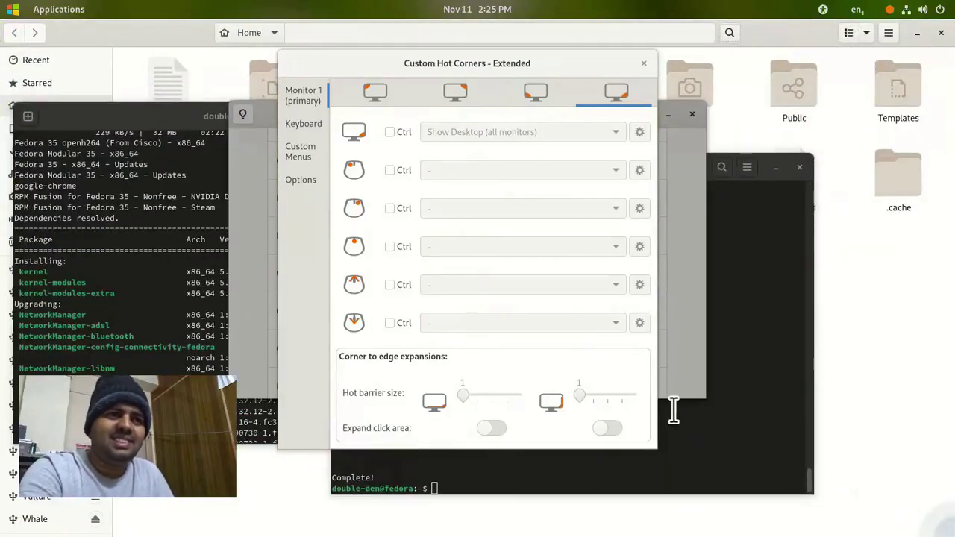
pyautogui.moveTo(0, 0)
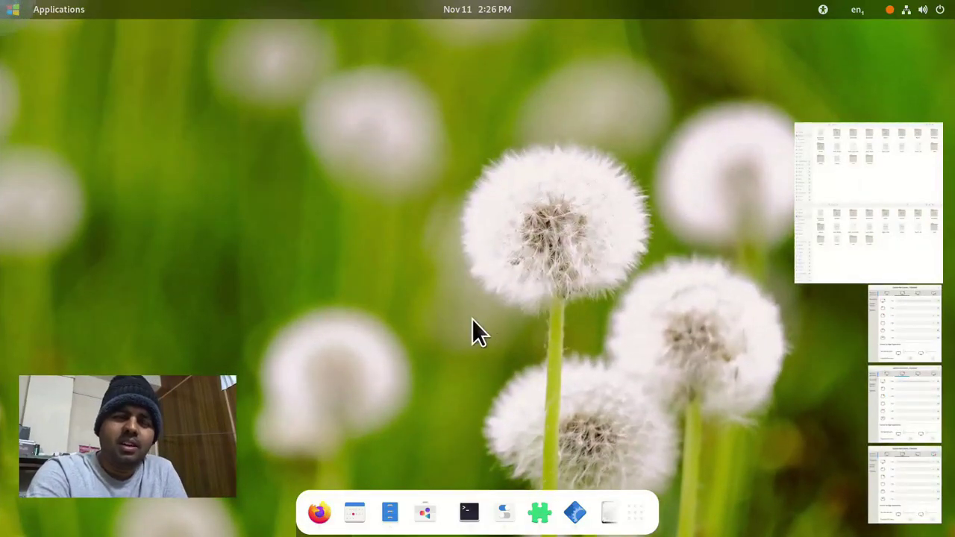
# - Turn on Panel Intellihide in the Dash to Panel settings and set the panel length to 62 percent
pyautogui.moveTo(953, 512)
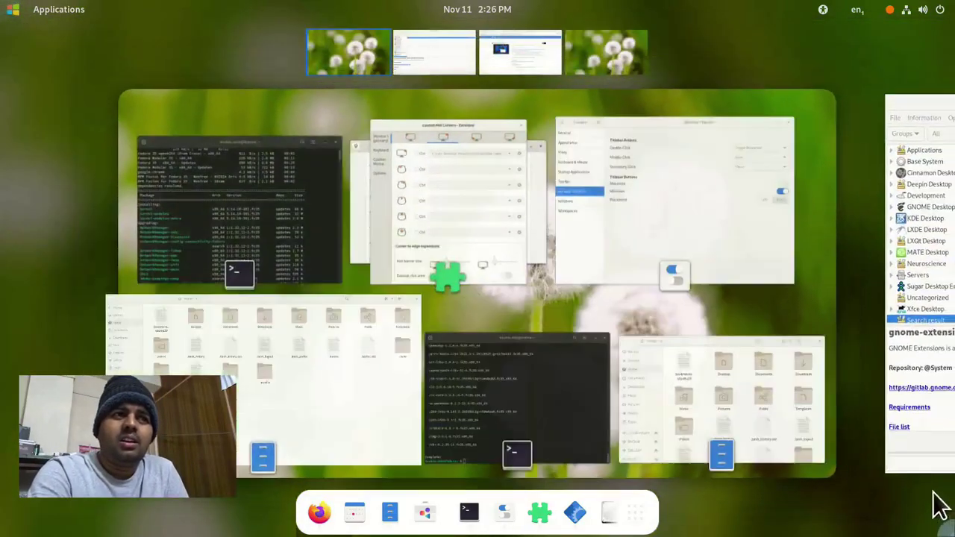
pyautogui.click(454, 219)
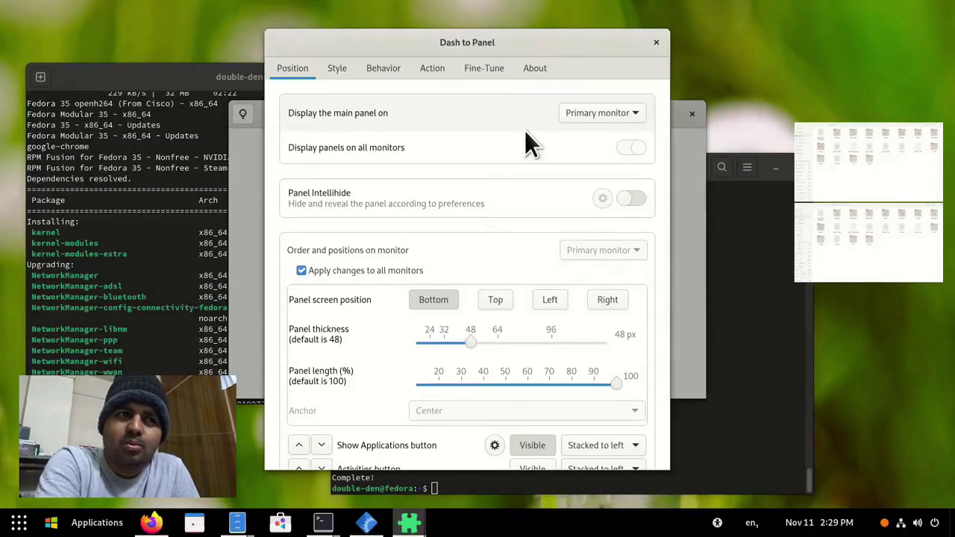
pyautogui.click(631, 198)
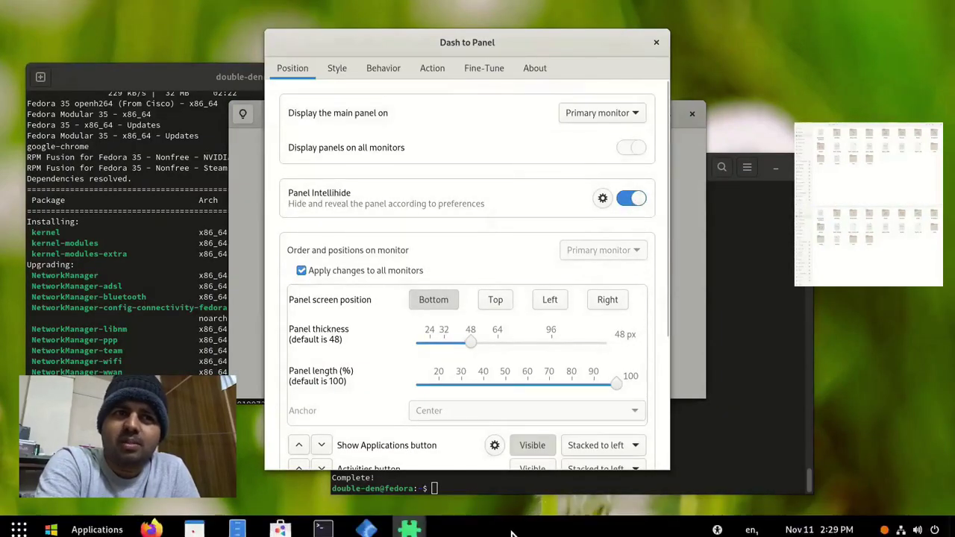
pyautogui.scroll(-3, 448, 351)
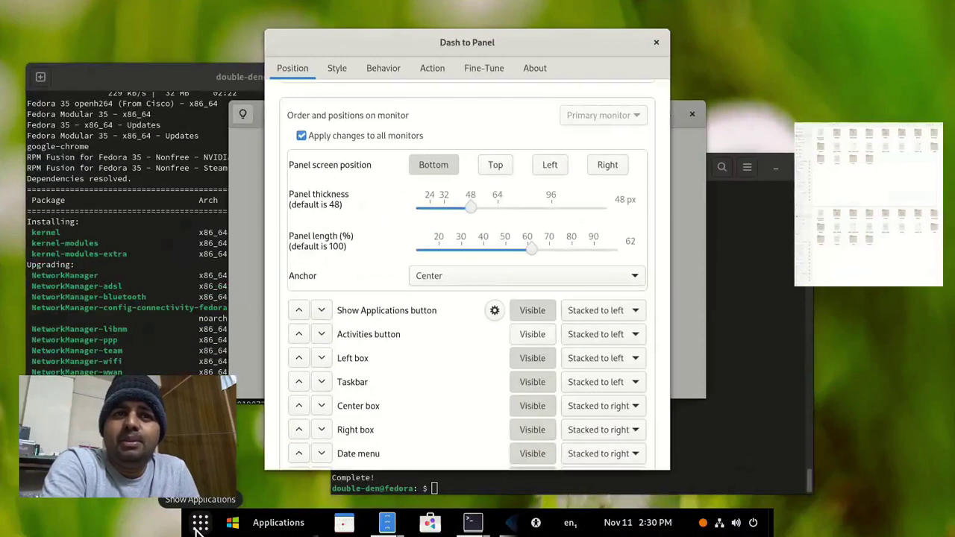
pyautogui.press('super')
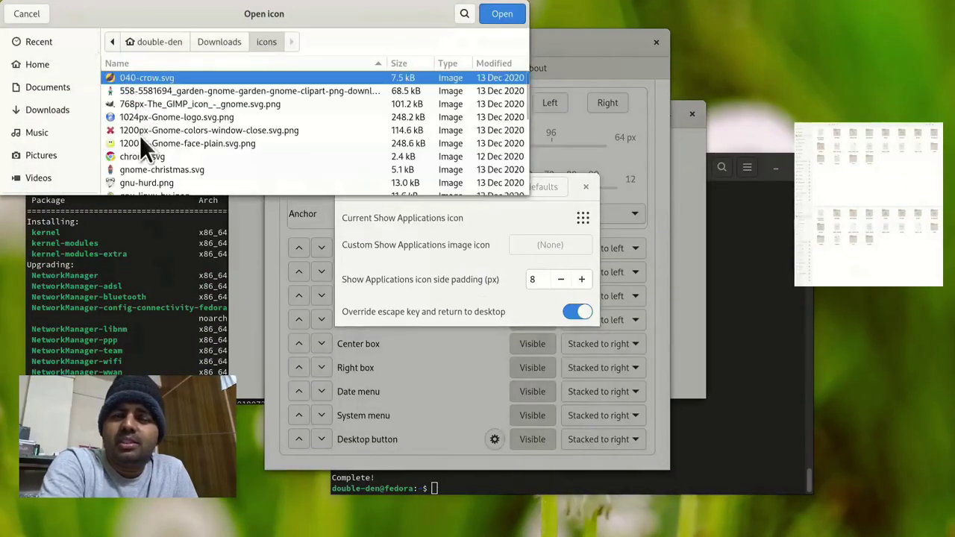
# - Choose a custom Show Applications icon for Dash to Panel from the icons folder in Downloads
pyautogui.scroll(-3, 171, 183)
pyautogui.doubleClick(171, 184)
pyautogui.click(720, 187)
# - Try out the shortened panel and its custom Show Applications icon in the Activities overview
pyautogui.press('super')
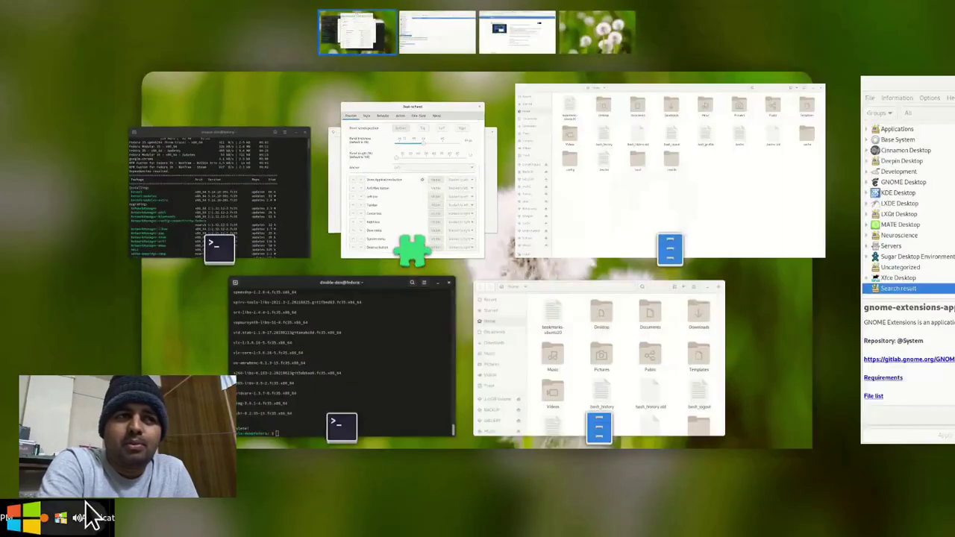
pyautogui.click(82, 518)
pyautogui.click(448, 213)
pyautogui.click(432, 257)
pyautogui.click(215, 522)
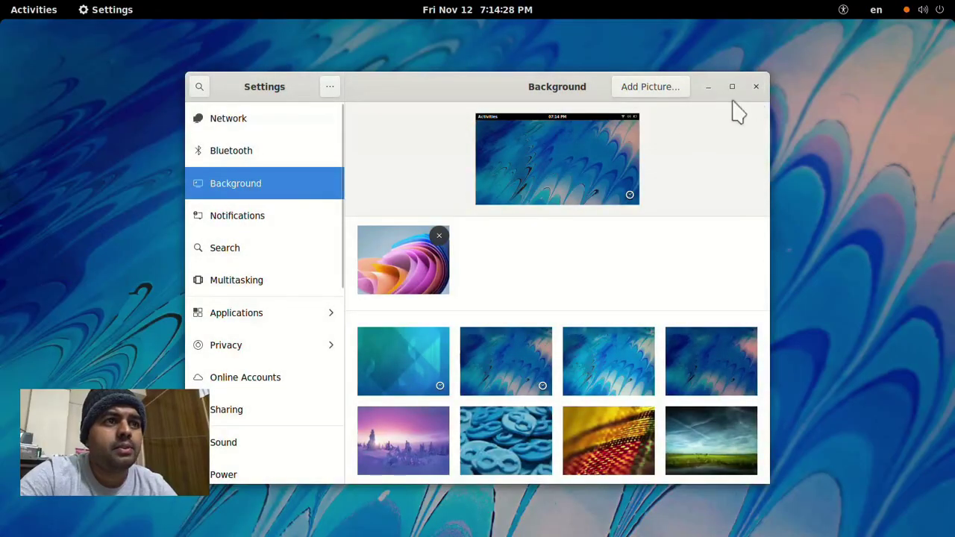
# - Set the previously added colourful swirl picture as the desktop background and close Settings
pyautogui.click(387, 288)
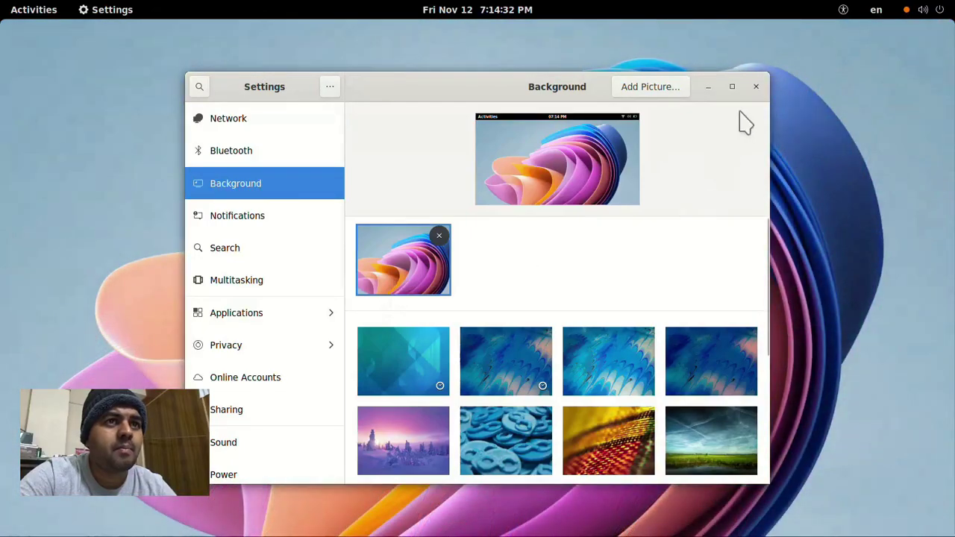
pyautogui.click(756, 87)
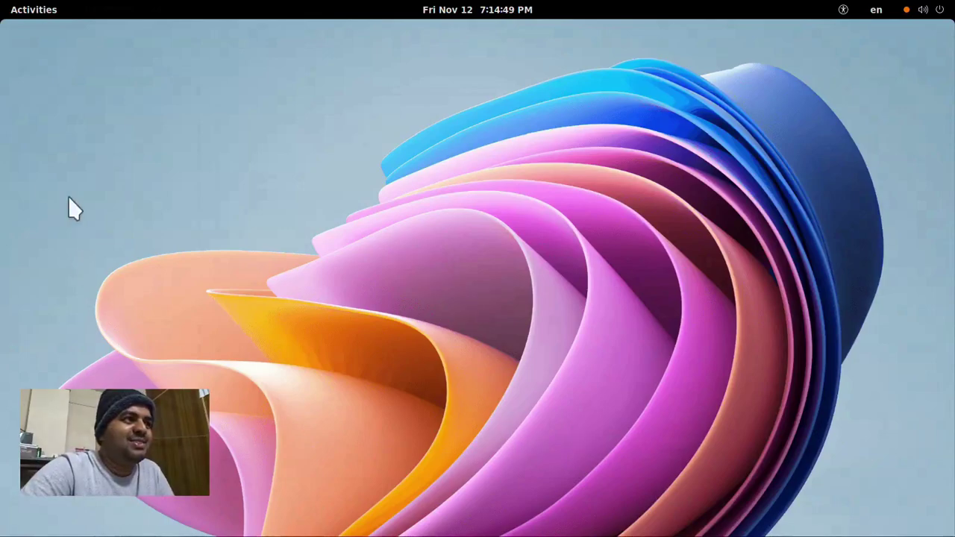
# - Bring up the Activities overview from the hot corner and toggle the application grid from the default dash
pyautogui.moveTo(2, 2)
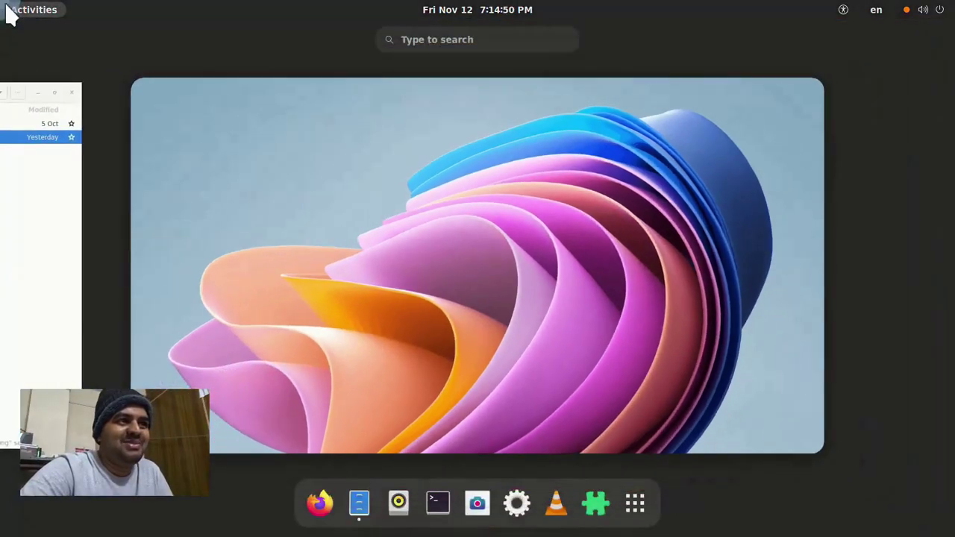
pyautogui.click(635, 511)
pyautogui.click(635, 512)
pyautogui.click(635, 512)
pyautogui.click(635, 512)
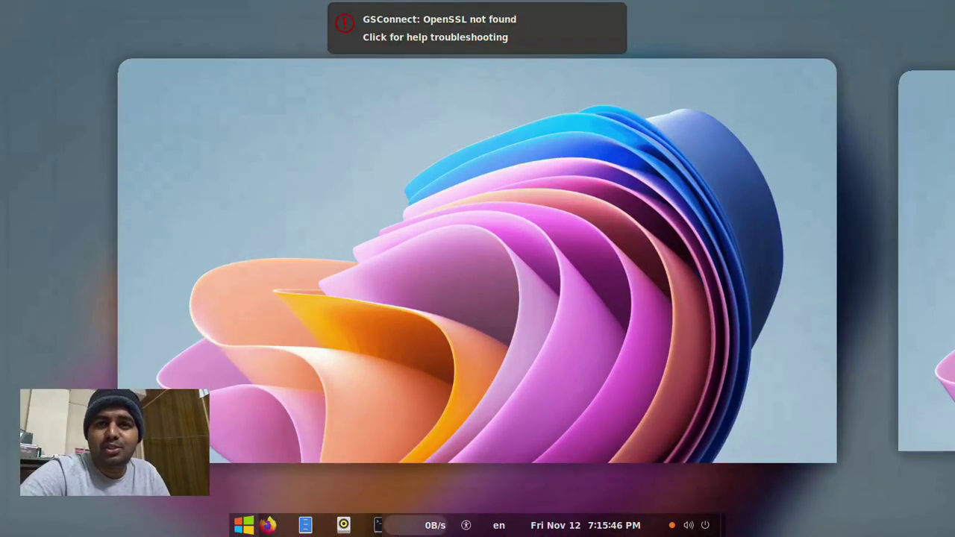
# - Toggle repeatedly between the workspace overview and the application grid with the panel's Windows-style Show Applications icon
pyautogui.click(244, 526)
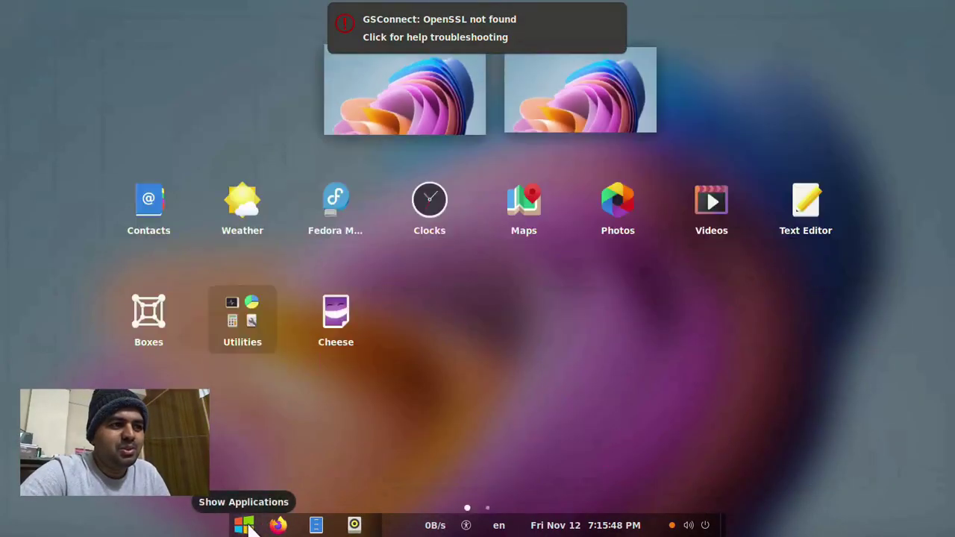
pyautogui.click(246, 528)
pyautogui.click(245, 527)
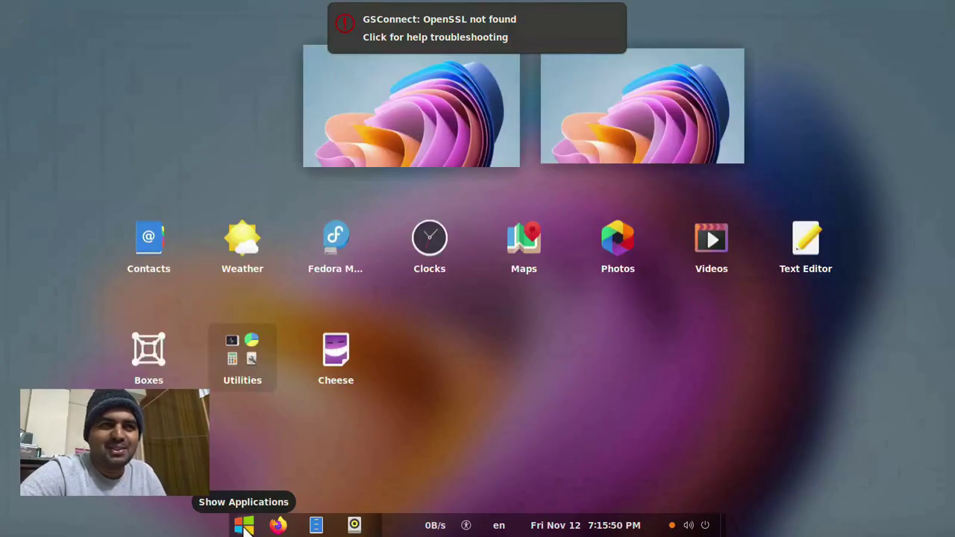
pyautogui.click(244, 526)
pyautogui.click(244, 526)
pyautogui.click(244, 526)
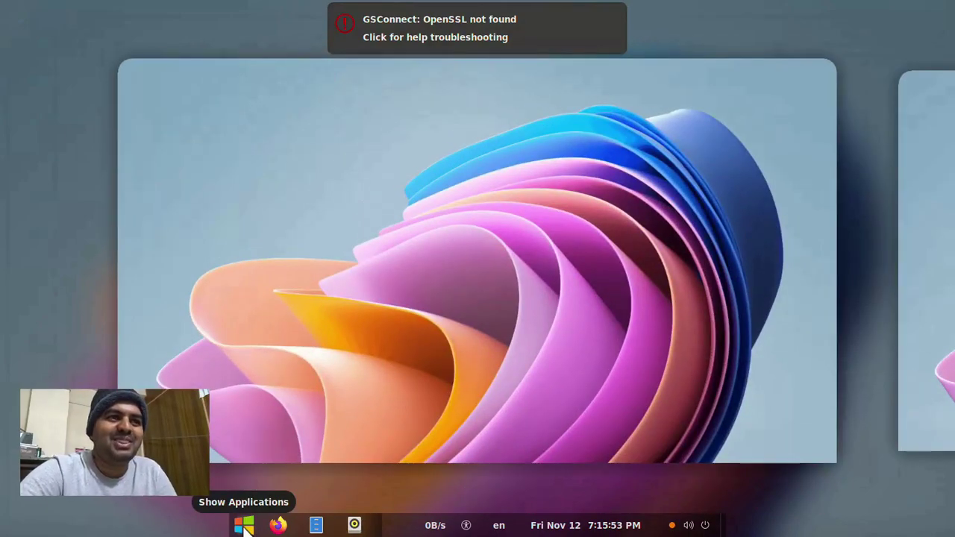
pyautogui.click(244, 526)
pyautogui.click(244, 526)
# - Bring up the Activities overview from the hot corner and go to the second workspace
pyautogui.click(618, 358)
pyautogui.moveTo(2, 3)
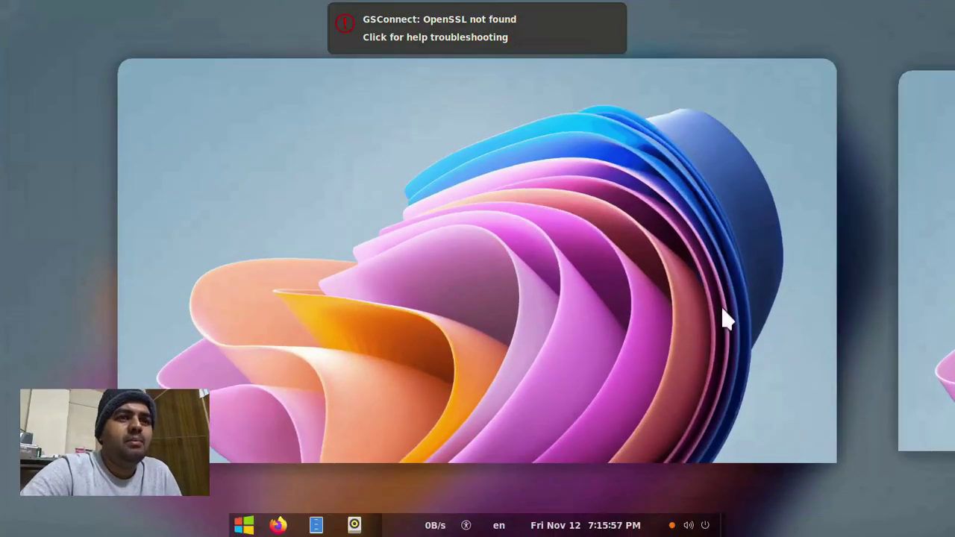
pyautogui.click(951, 343)
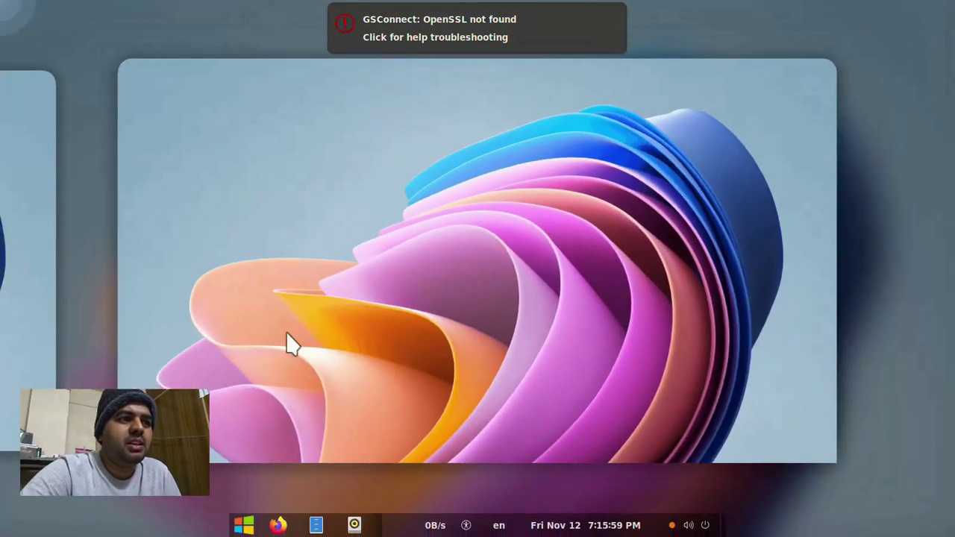
pyautogui.click(291, 343)
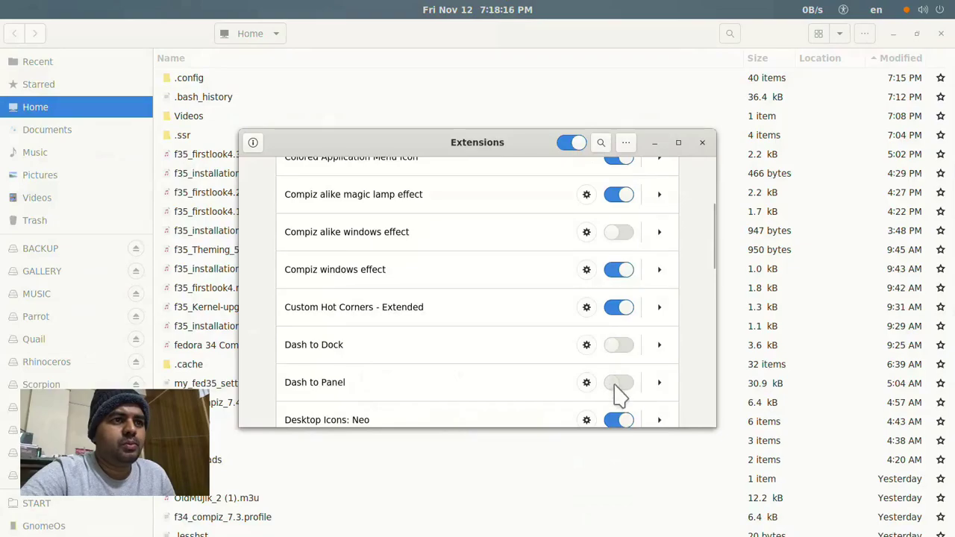
# - Switch on the Dash to Panel extension and close the Extensions window
pyautogui.click(617, 383)
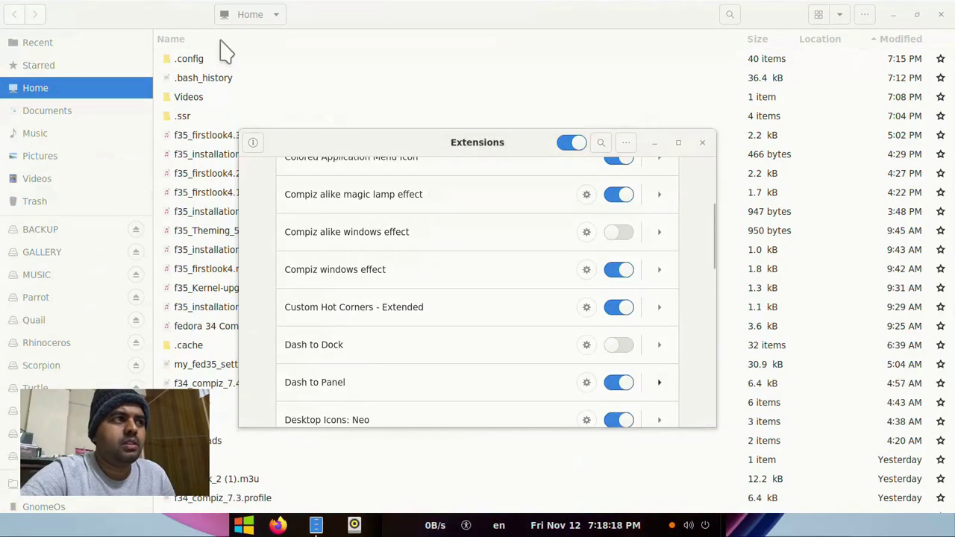
pyautogui.click(702, 142)
# - Look through both pages of the application grid in the Activities overview
pyautogui.press('super')
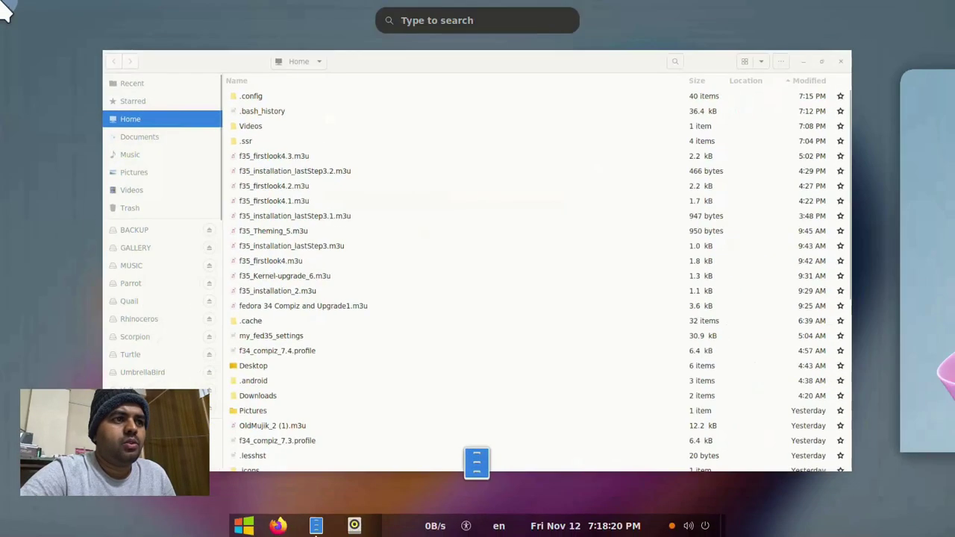
pyautogui.click(244, 525)
pyautogui.scroll(-1, 356, 407)
pyautogui.scroll(1, 588, 406)
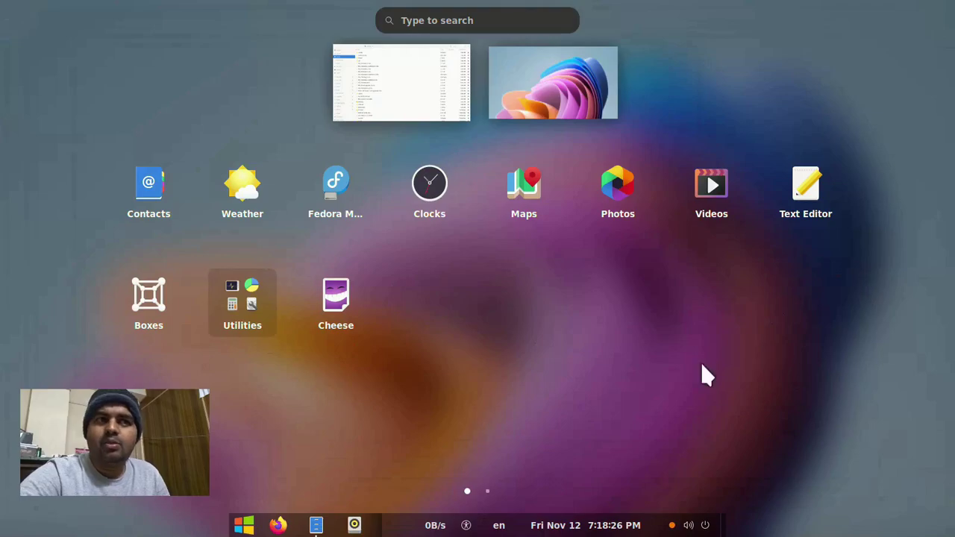
pyautogui.moveTo(730, 382); pyautogui.dragTo(413, 407)
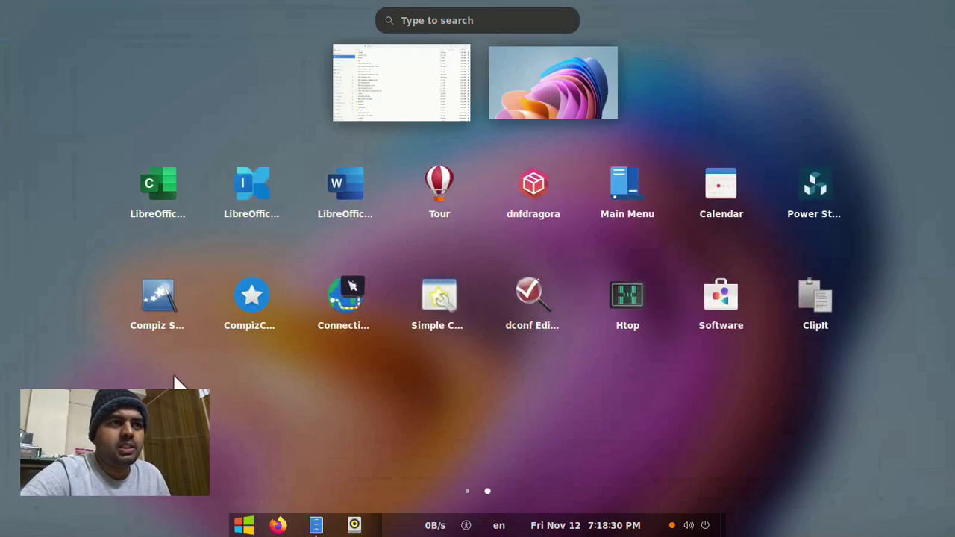
pyautogui.scroll(1, 498, 420)
pyautogui.click(237, 525)
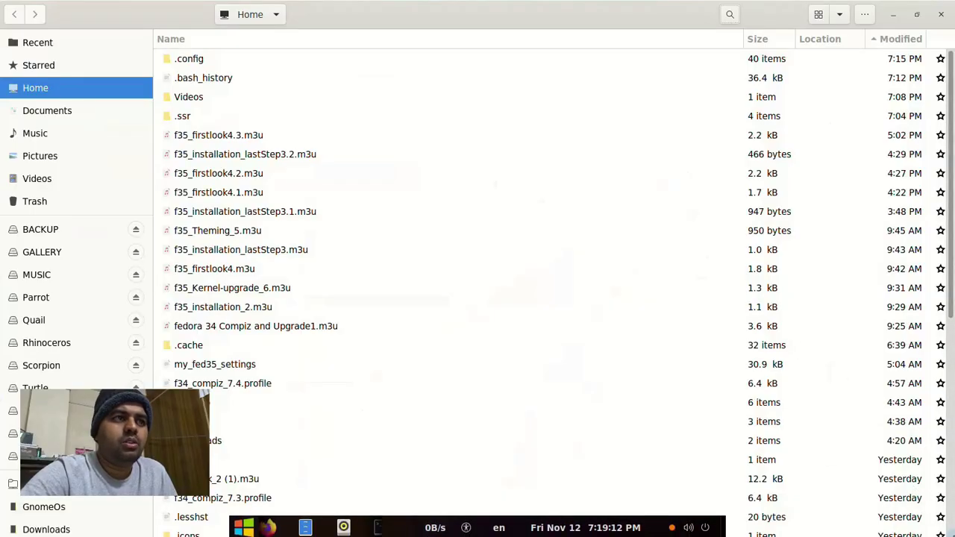
# - Try out the monitor's lower-right hot corner and toggle between the bare desktop and the open windows
pyautogui.click(944, 526)
pyautogui.click(944, 526)
pyautogui.click(944, 526)
pyautogui.click(944, 526)
pyautogui.click(944, 527)
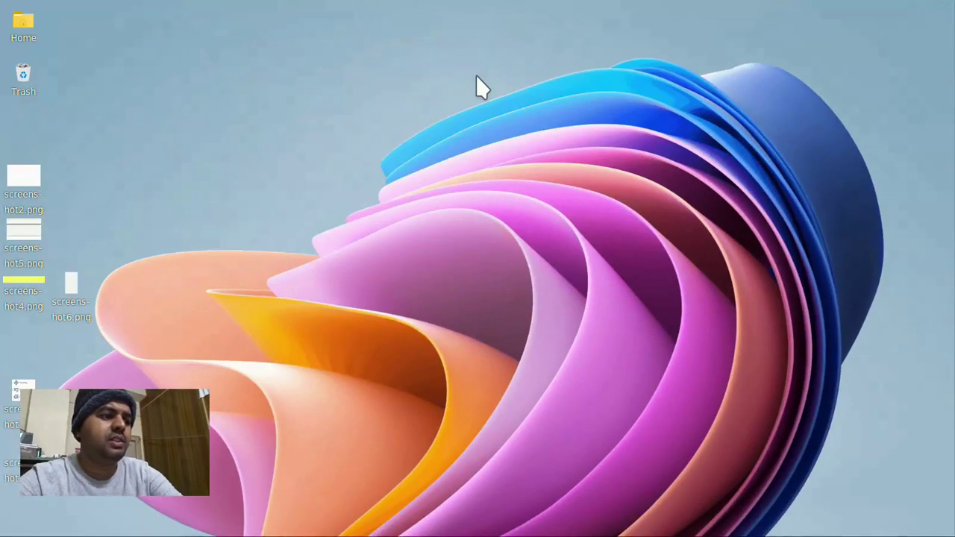
pyautogui.press('super+d')
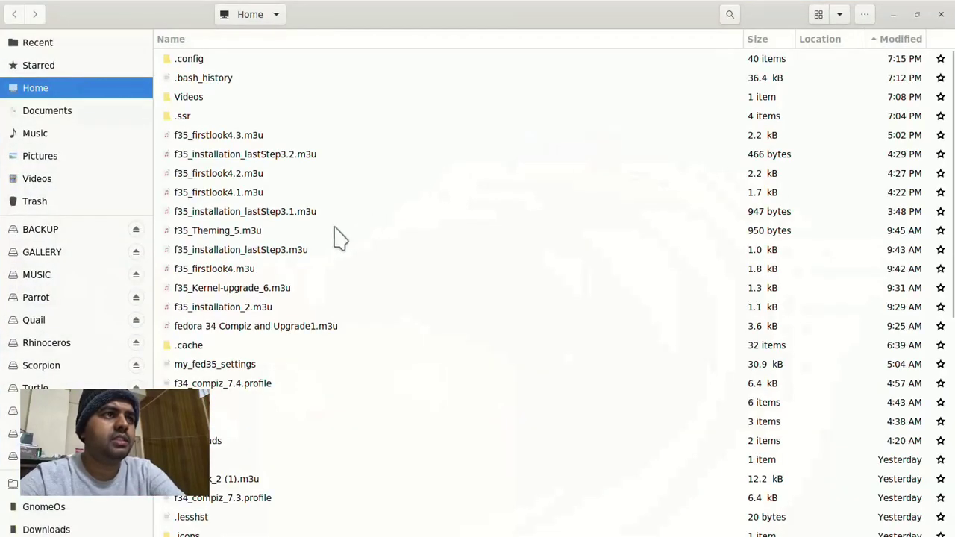
pyautogui.moveTo(483, 122); pyautogui.dragTo(435, 23)
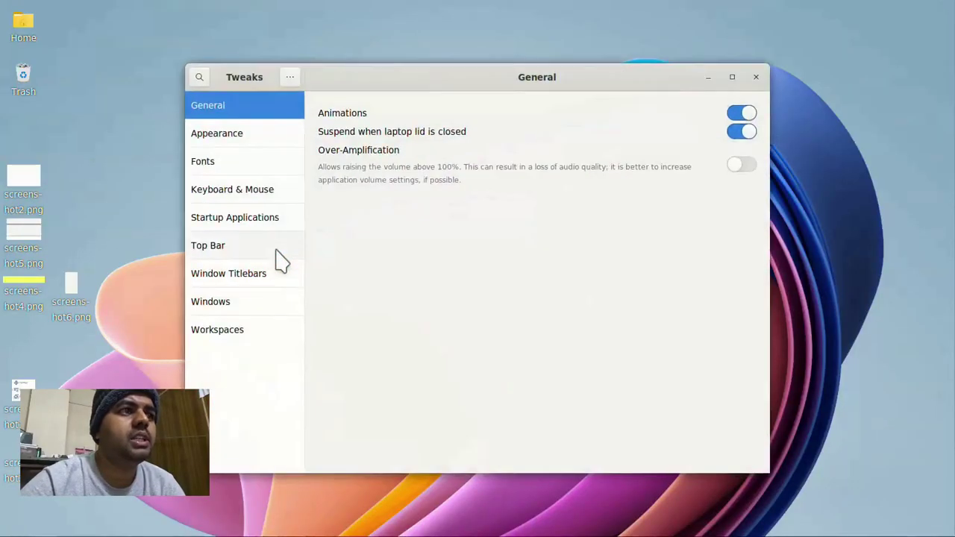
# - Look through the available cursor and application themes in the Appearance settings of Tweaks
pyautogui.click(231, 134)
pyautogui.click(649, 175)
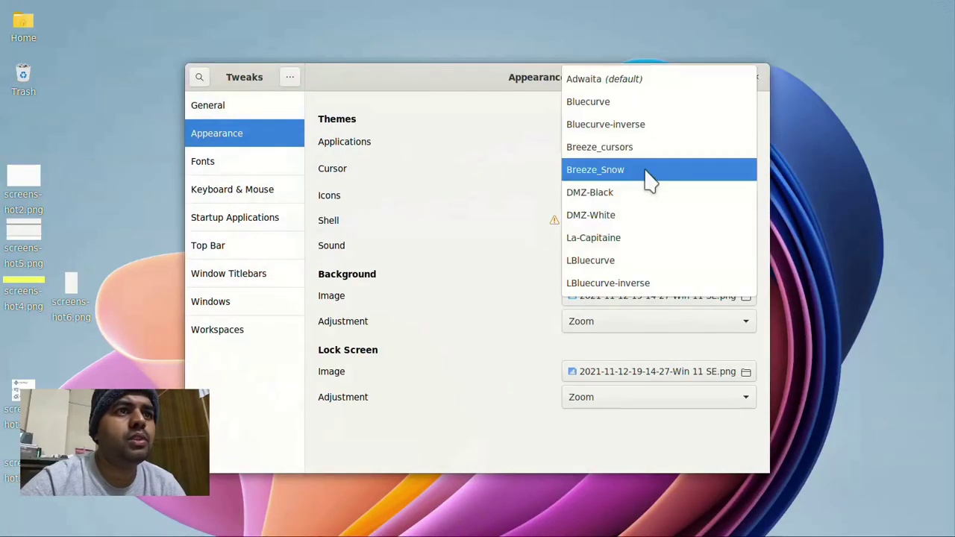
pyautogui.click(502, 157)
pyautogui.click(585, 144)
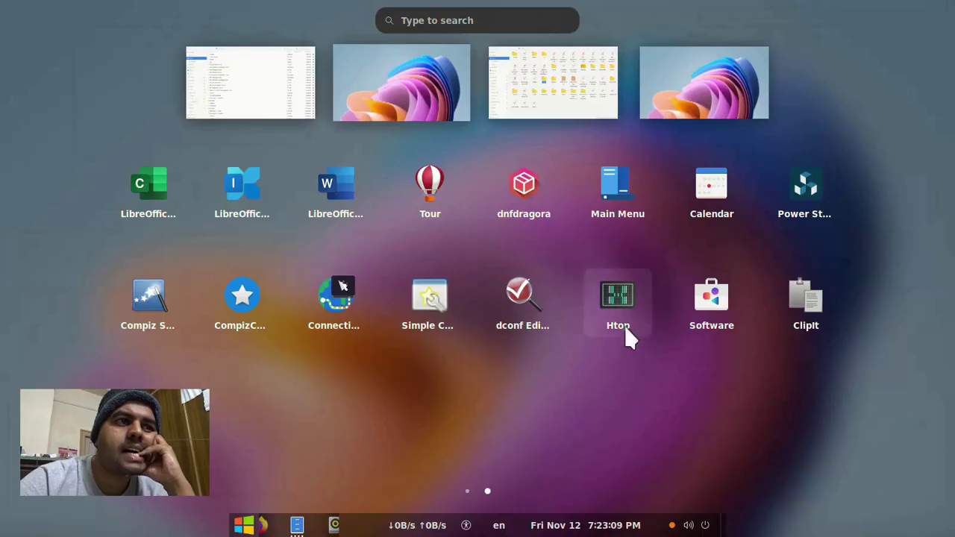
# - Launch Htop from the application grid and enlarge its terminal window
pyautogui.click(625, 335)
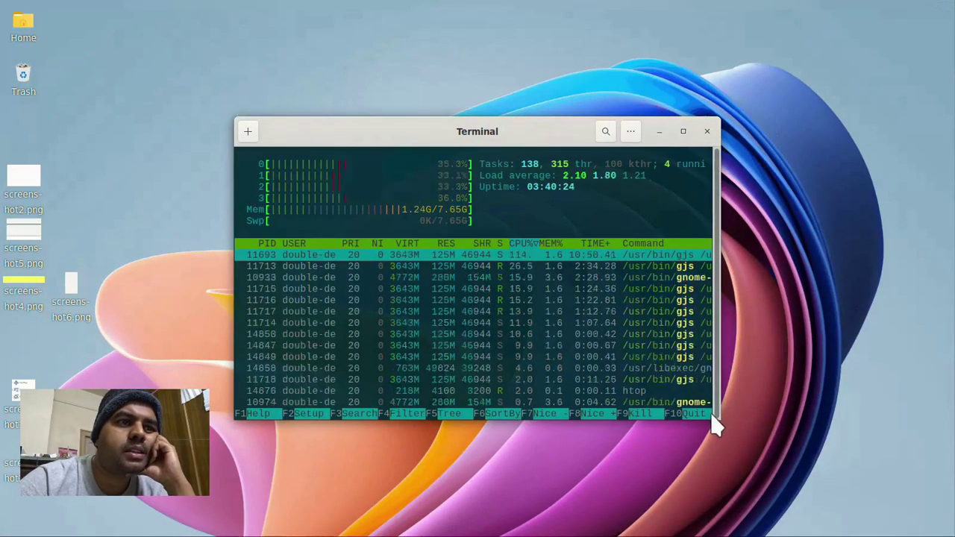
pyautogui.moveTo(721, 419); pyautogui.dragTo(725, 534)
pyautogui.moveTo(503, 136); pyautogui.dragTo(465, 1)
# - Search the Activities overview for "sys" and launch System Monitor
pyautogui.press('super')
pyautogui.write('sys')
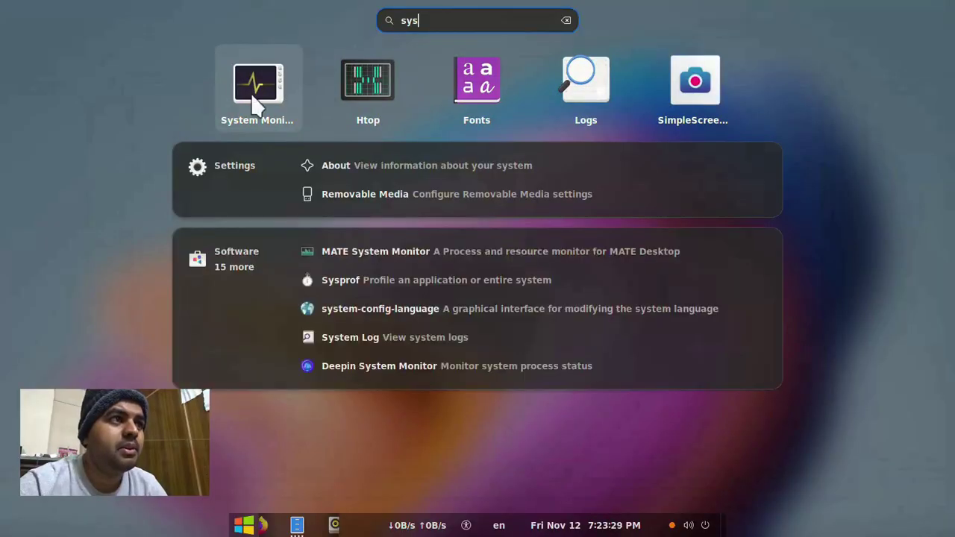
pyautogui.click(258, 104)
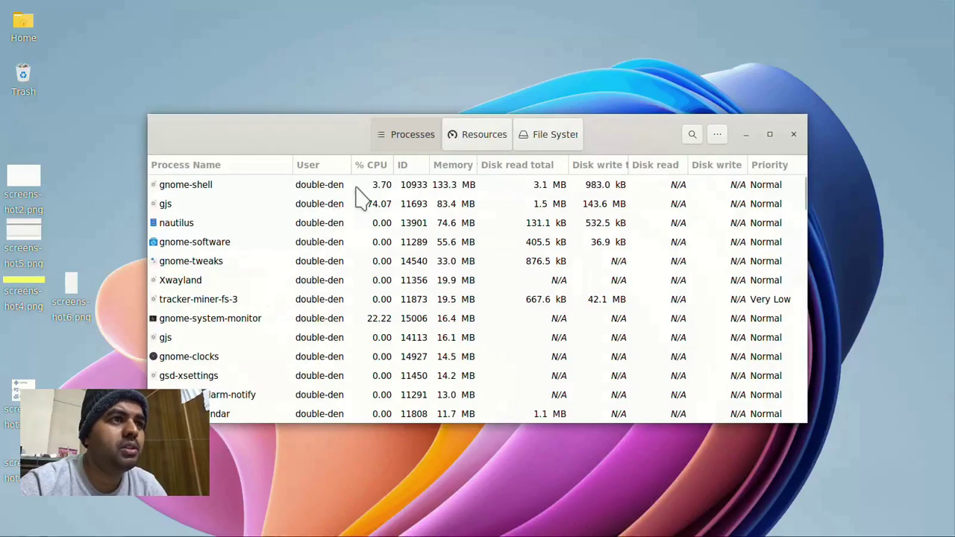
# - Examine the memory use of gnome-shell, gjs, nautilus, gnome-software and the other listed processes
pyautogui.click(589, 188)
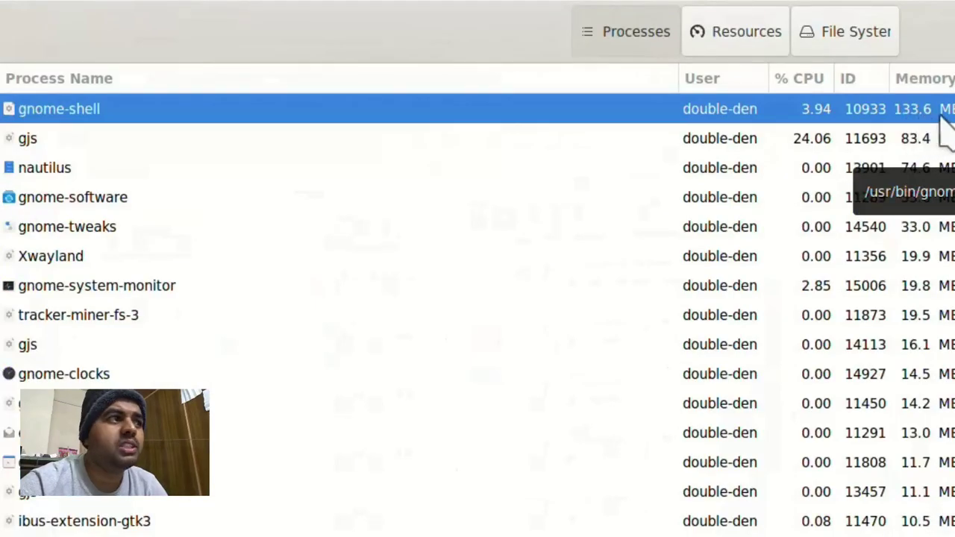
pyautogui.click(154, 137)
pyautogui.click(138, 165)
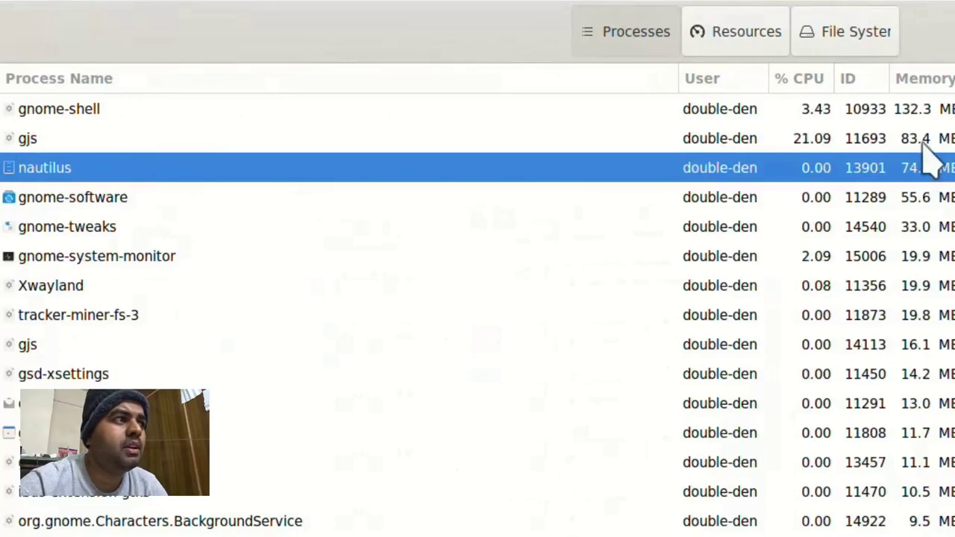
pyautogui.click(942, 197)
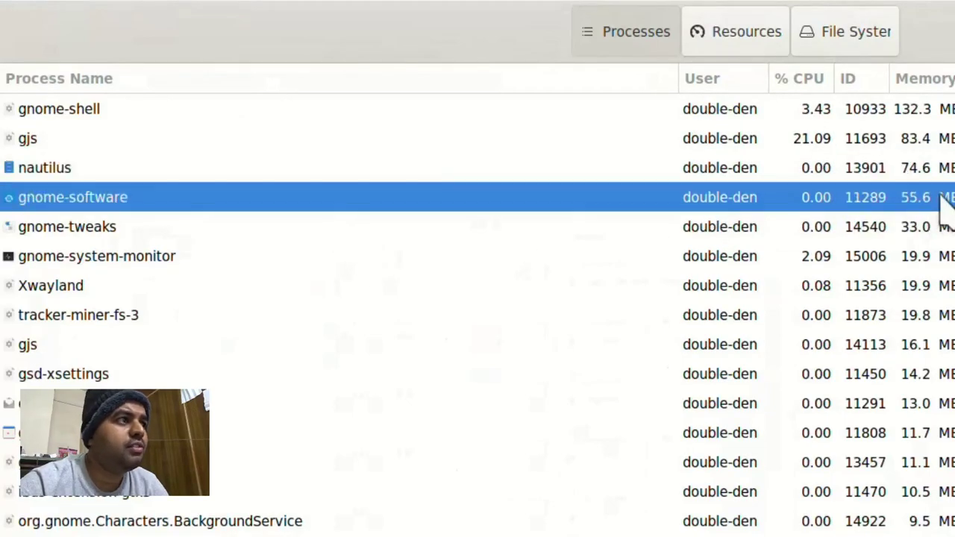
pyautogui.click(934, 225)
pyautogui.click(930, 203)
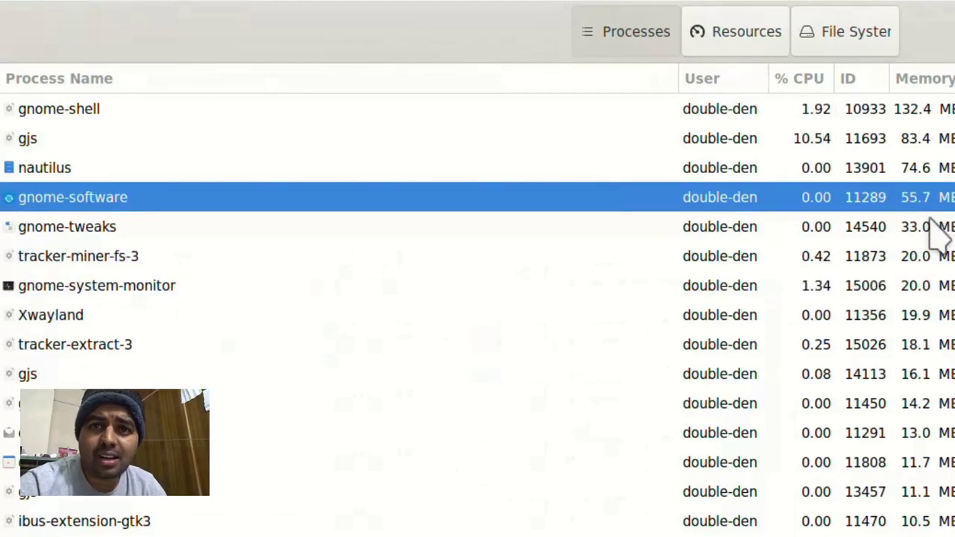
pyautogui.scroll(-5, 810, 523)
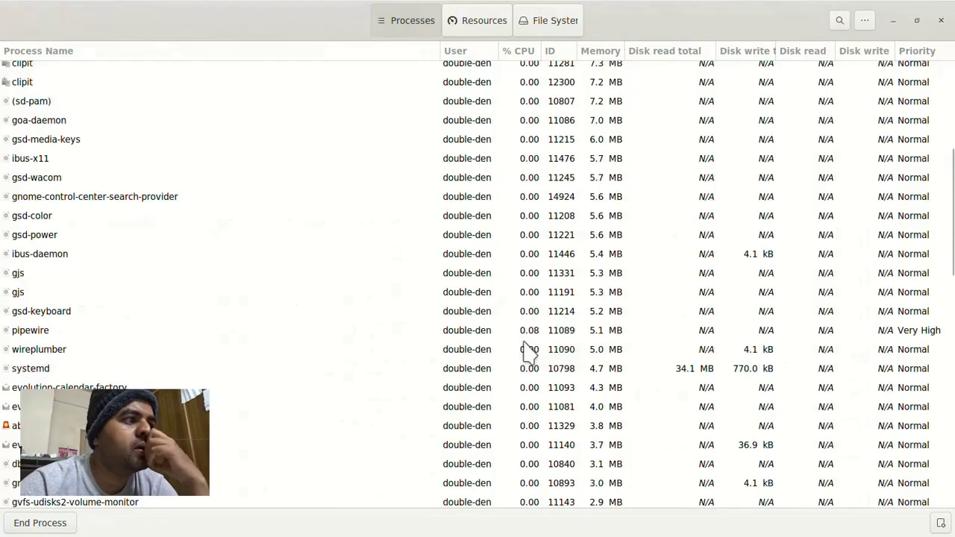
# - Examine the rest of the process list around wireplumber, plus the file systems and resources views
pyautogui.click(78, 355)
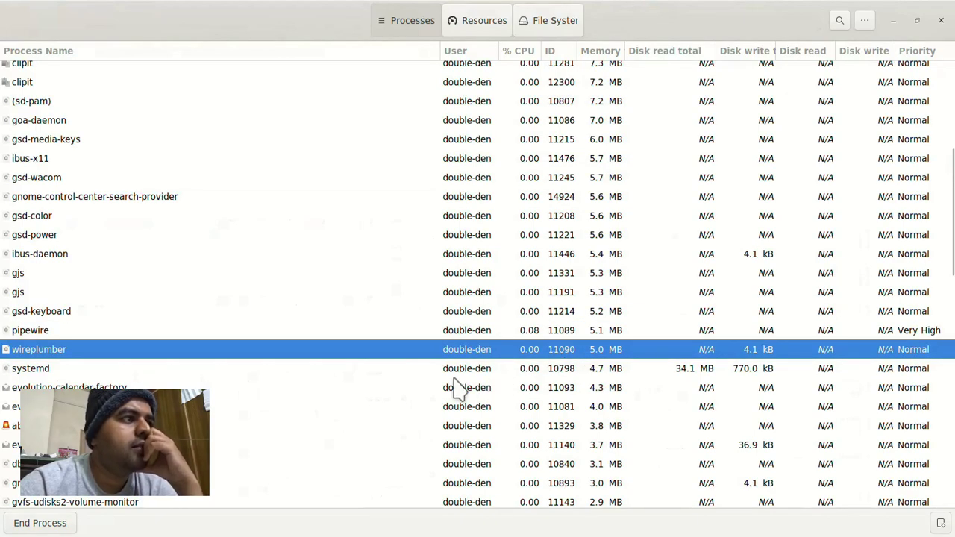
pyautogui.scroll(-1, 458, 390)
pyautogui.click(560, 30)
pyautogui.click(484, 30)
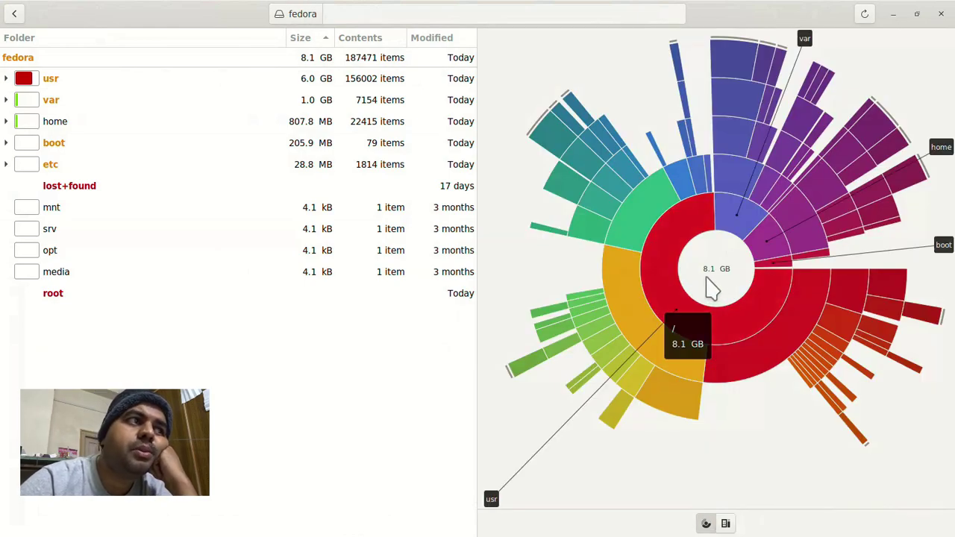
# - Examine the disk usage of the usr folder and its lib64 subfolder, then close the disk usage window
pyautogui.doubleClick(83, 79)
pyautogui.doubleClick(85, 80)
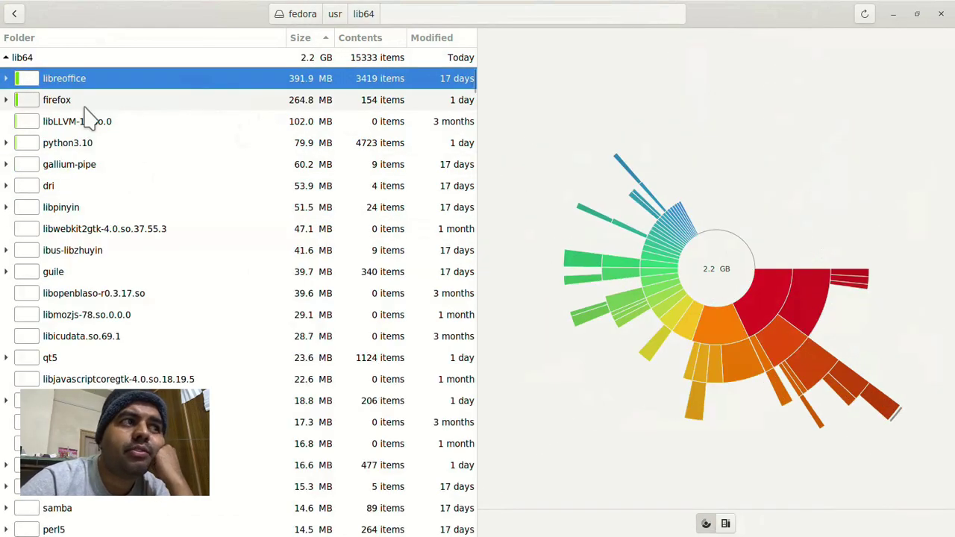
pyautogui.moveTo(717, 13); pyautogui.dragTo(630, 103)
pyautogui.click(764, 105)
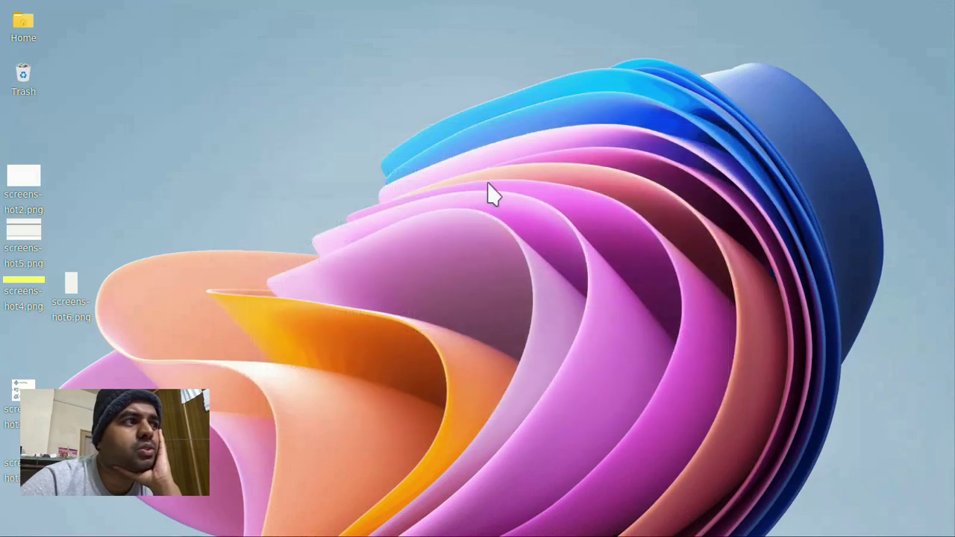
# - Open the application grid from the Activities overview, view its second page of applications and leave the overview
pyautogui.press('super')
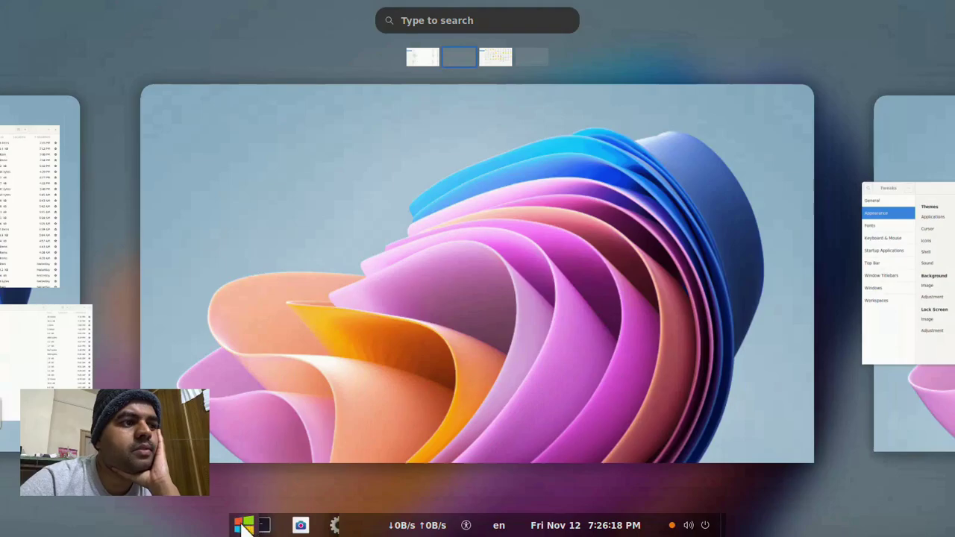
pyautogui.click(245, 527)
pyautogui.click(245, 526)
pyautogui.click(245, 526)
pyautogui.scroll(-1, 274, 364)
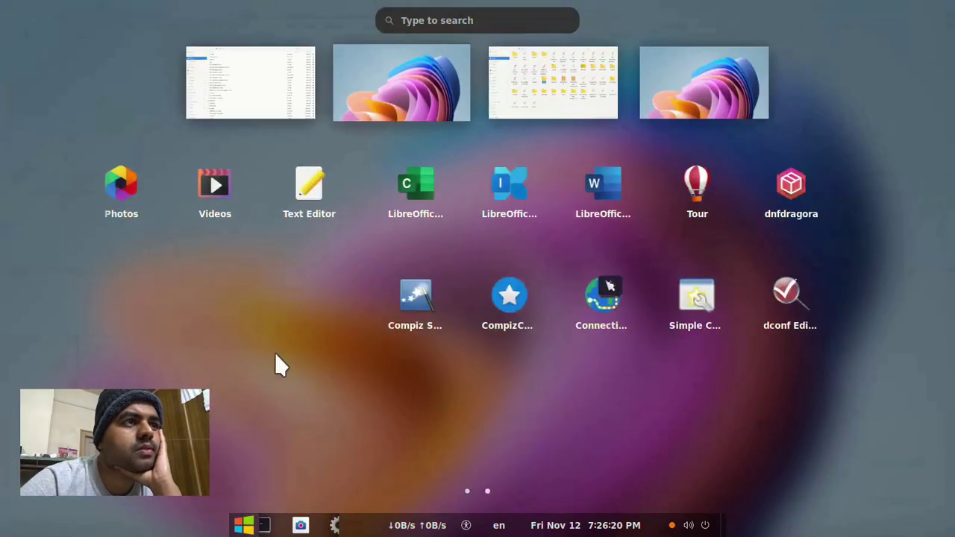
pyautogui.press('super')
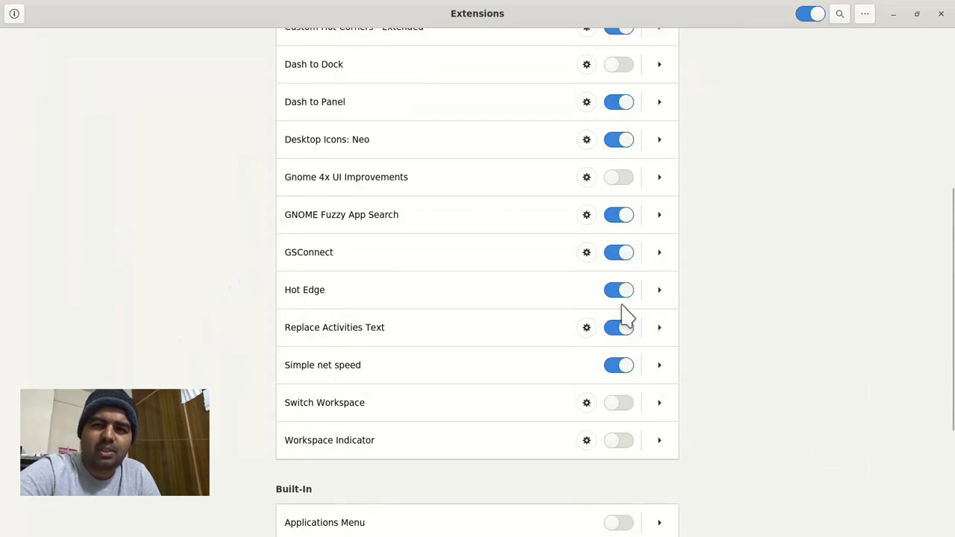
# - Try out the Activities overview from the Extensions window, including the Hot Edge trigger, the application grid and the status area
pyautogui.press('super')
pyautogui.press('super')
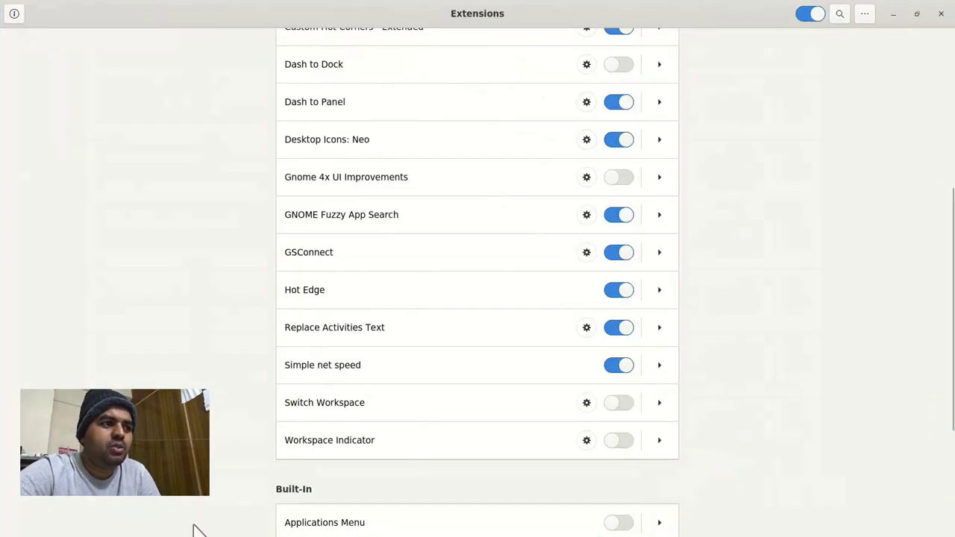
pyautogui.press('super')
pyautogui.press('super')
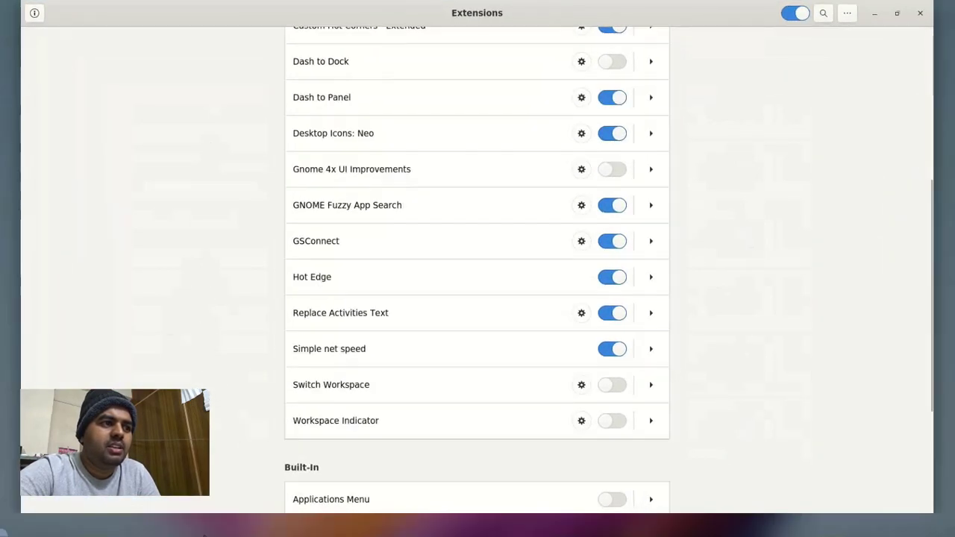
pyautogui.moveTo(205, 535)
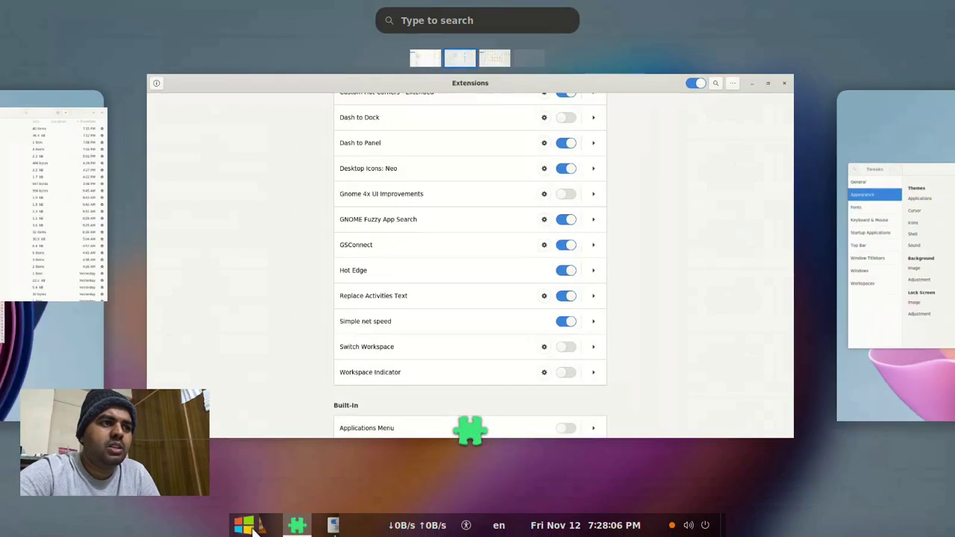
pyautogui.click(253, 526)
pyautogui.click(252, 527)
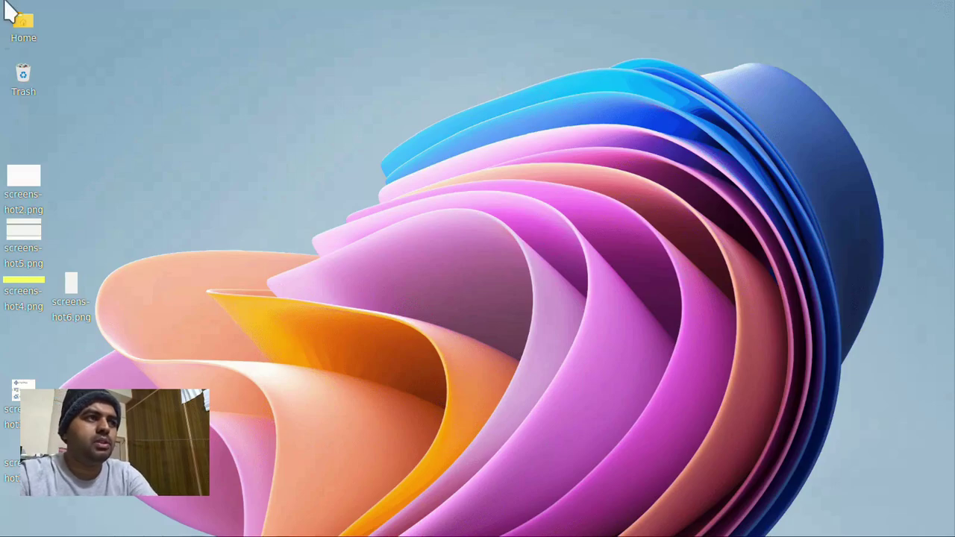
pyautogui.click(673, 522)
pyautogui.click(674, 484)
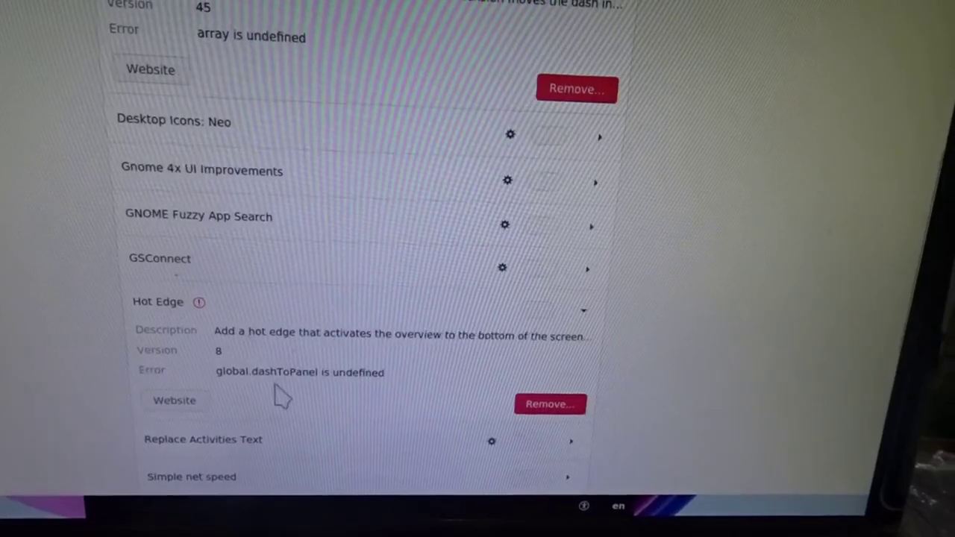
# - Examine the error details of the Hot Edge extension and the other entries in the extensions list
pyautogui.moveTo(254, 372); pyautogui.dragTo(394, 372)
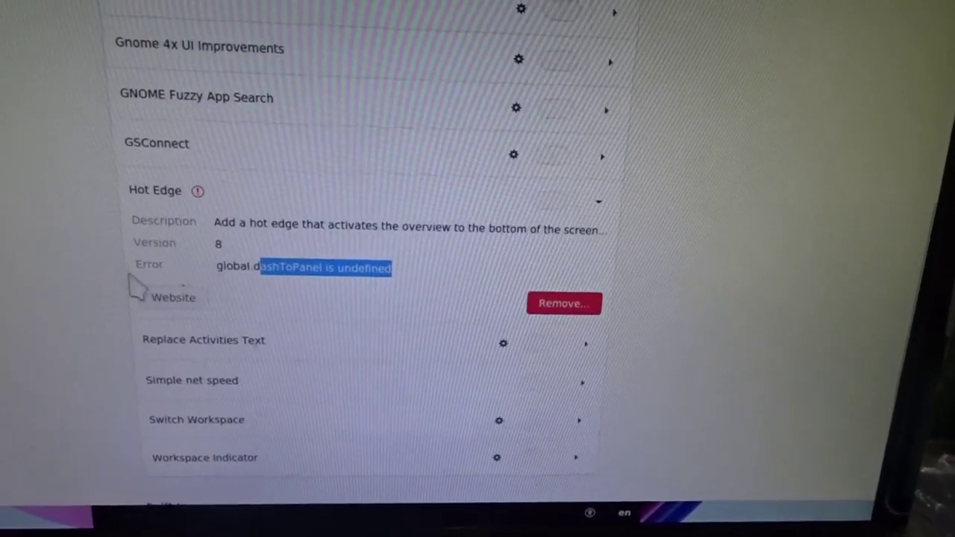
pyautogui.scroll(10, 187, 289)
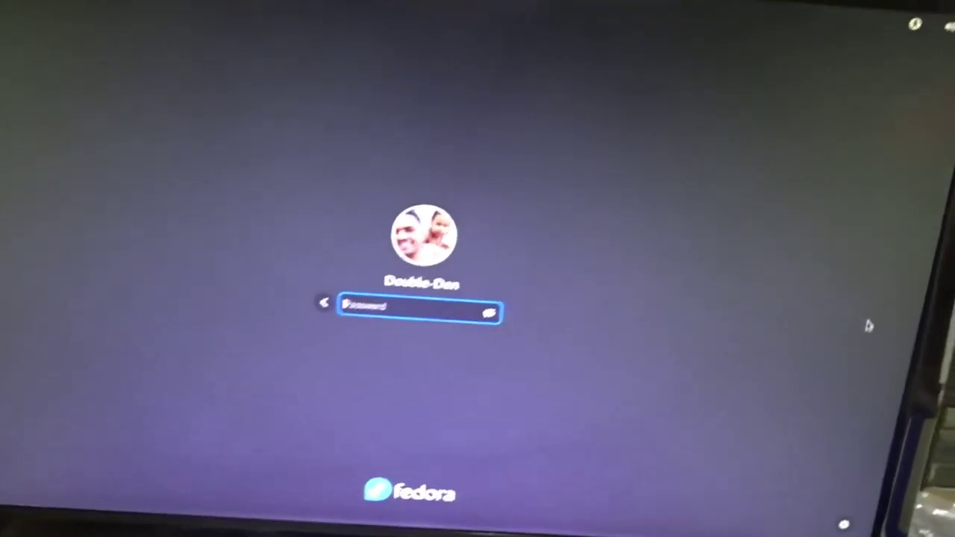
# - Select the GNOME Flashback (Metacity) session on the login screen and log in with the account password
pyautogui.click(767, 411)
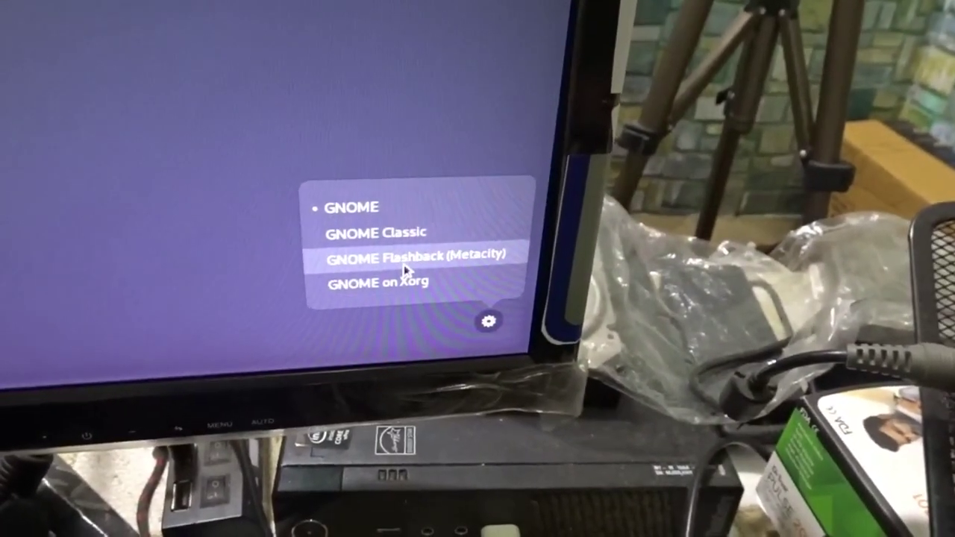
pyautogui.click(405, 270)
pyautogui.click(488, 321)
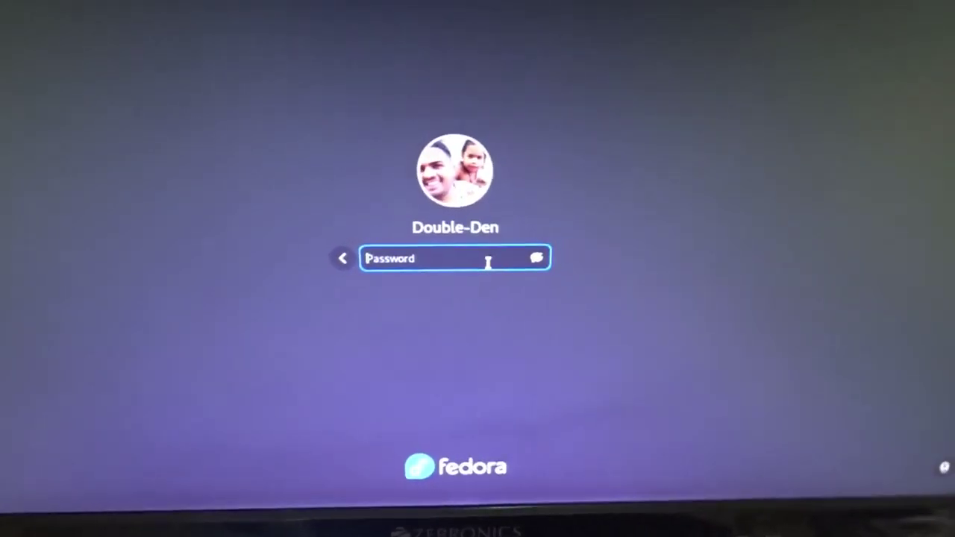
pyautogui.write('**')
pyautogui.press('Return')
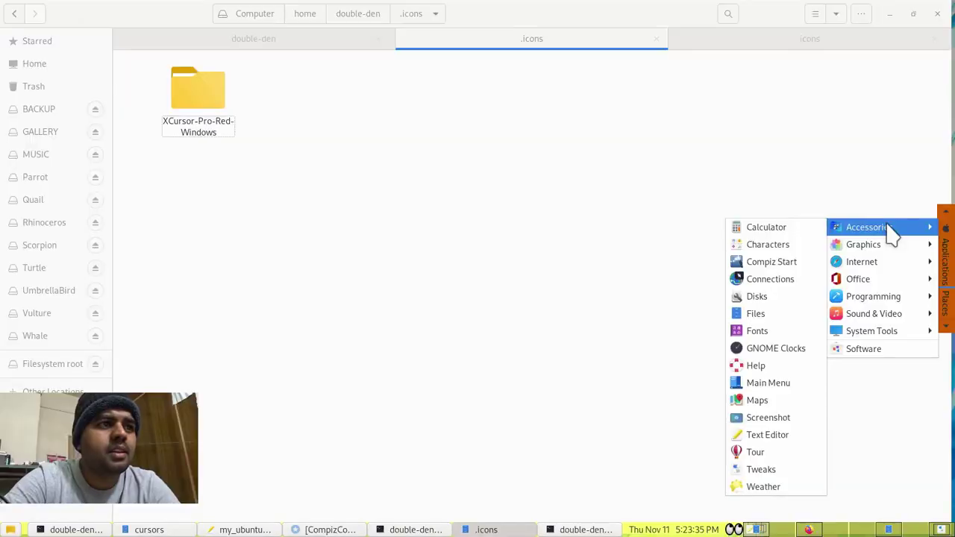
# - Switch between the neighbouring workspaces and look through the Effects and Extras plugins in CompizConfig Settings Manager
pyautogui.hotkey('ctrl', 'alt', 'Right')
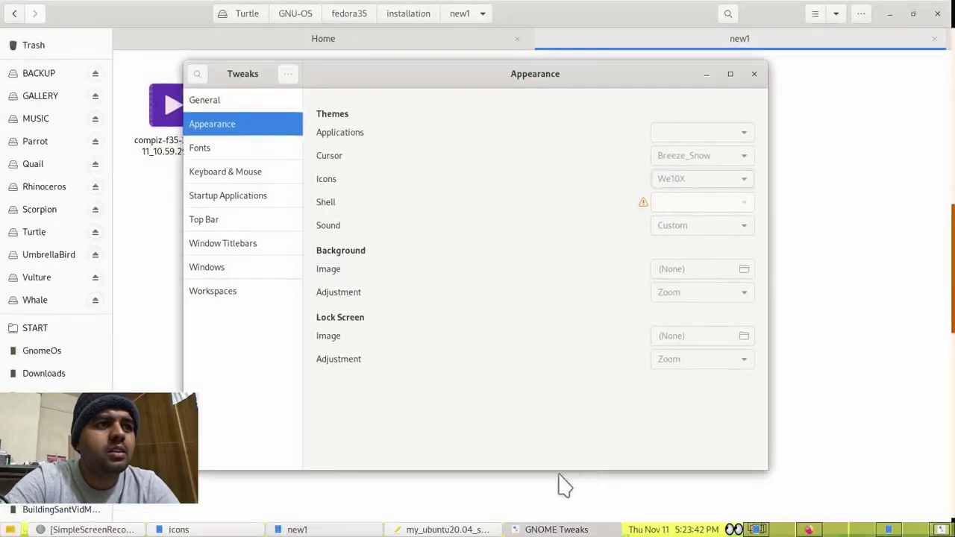
pyautogui.hotkey('ctrl', 'alt', 'Left')
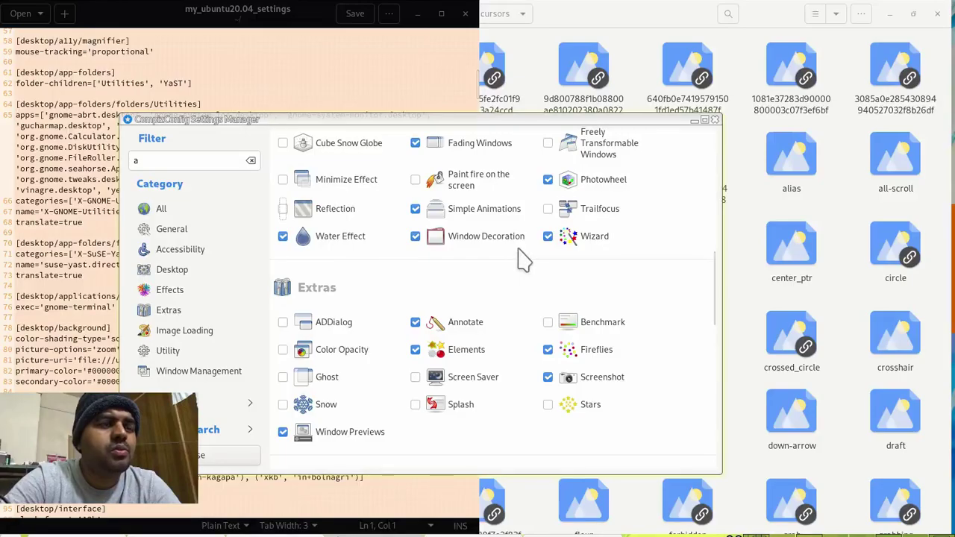
pyautogui.scroll(-1, 478, 399)
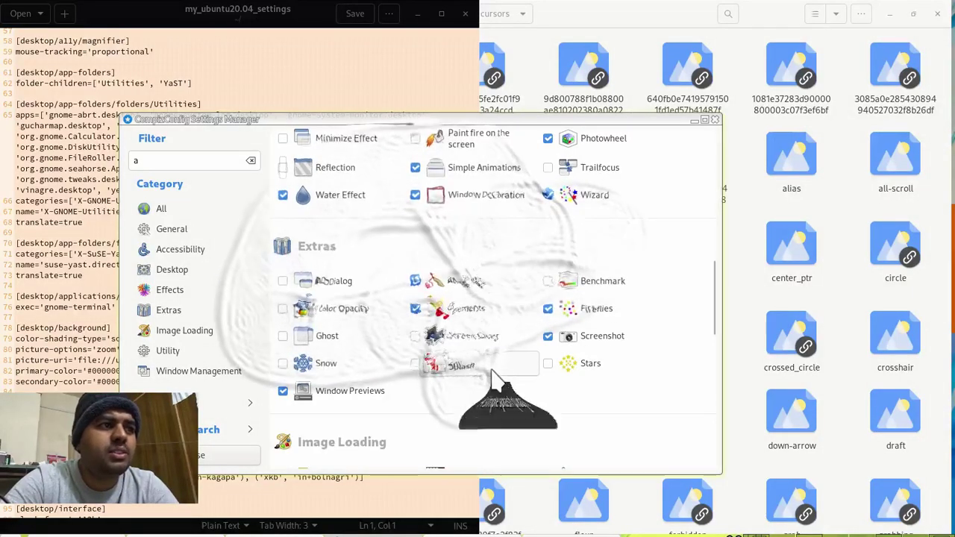
pyautogui.scroll(2, 534, 318)
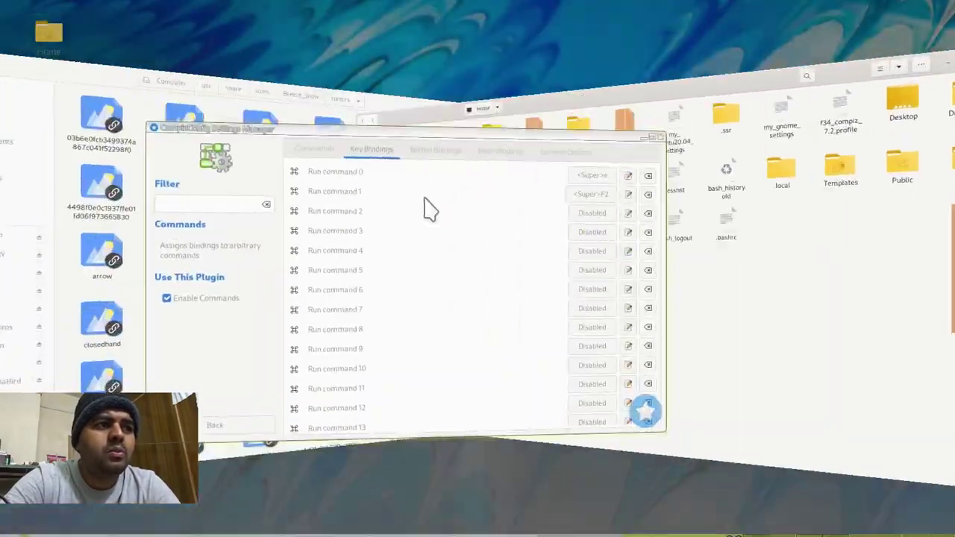
# - Spread out all open windows with the Compiz window picker and cycle through them with the window switcher
pyautogui.hotkey('shift', 'alt', 'Up')
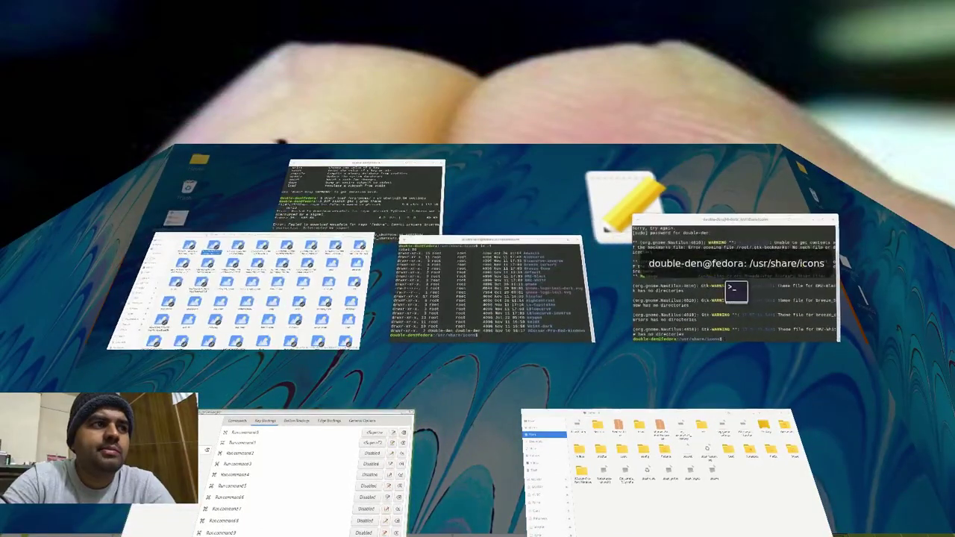
pyautogui.click(628, 198)
pyautogui.press('super+Tab')
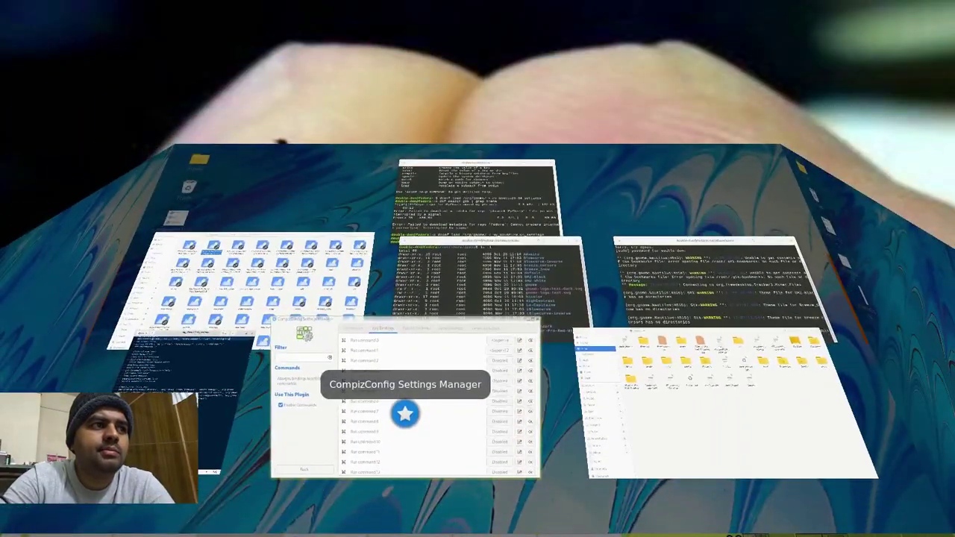
pyautogui.press('super+Tab')
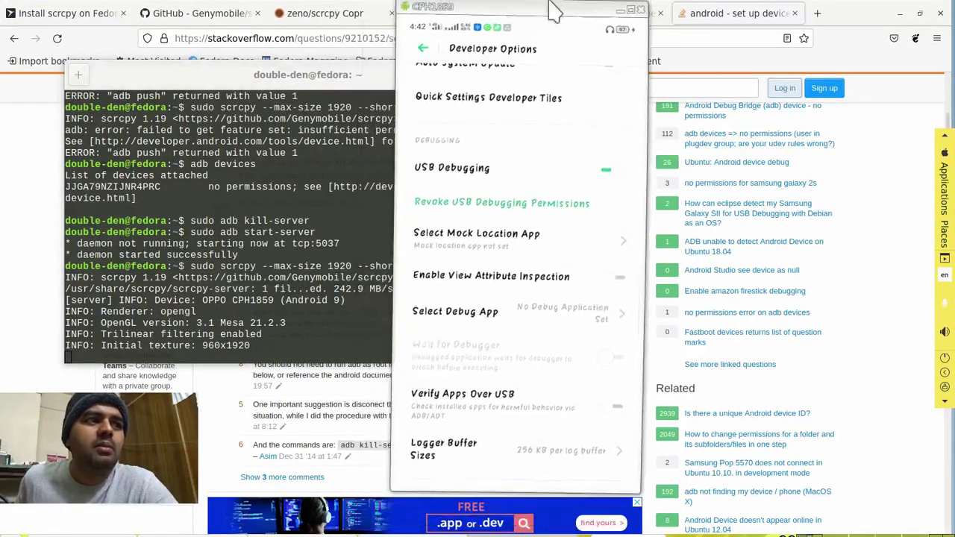
# - Maximize the mirrored CPH1859 phone window, make it full screen and launch Kite from the phone's side panel
pyautogui.press('super+Up')
pyautogui.press('super')
pyautogui.click(568, 391)
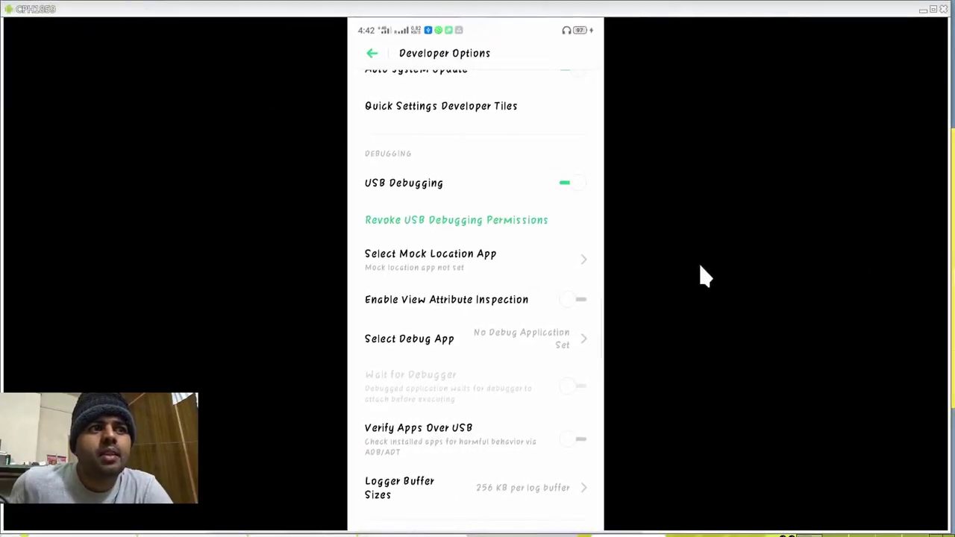
pyautogui.hotkey('ctrl', 'f')
pyautogui.moveTo(627, 347); pyautogui.dragTo(608, 324)
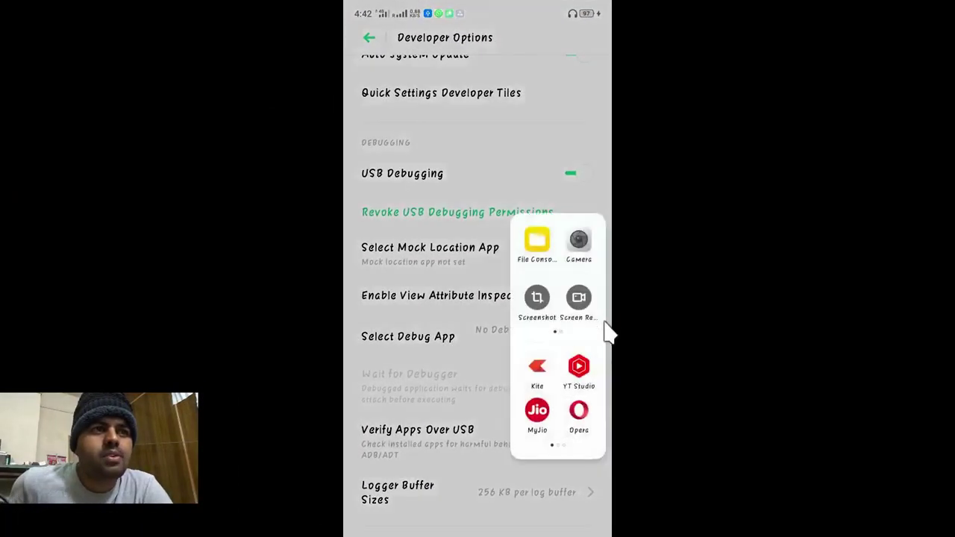
pyautogui.click(537, 367)
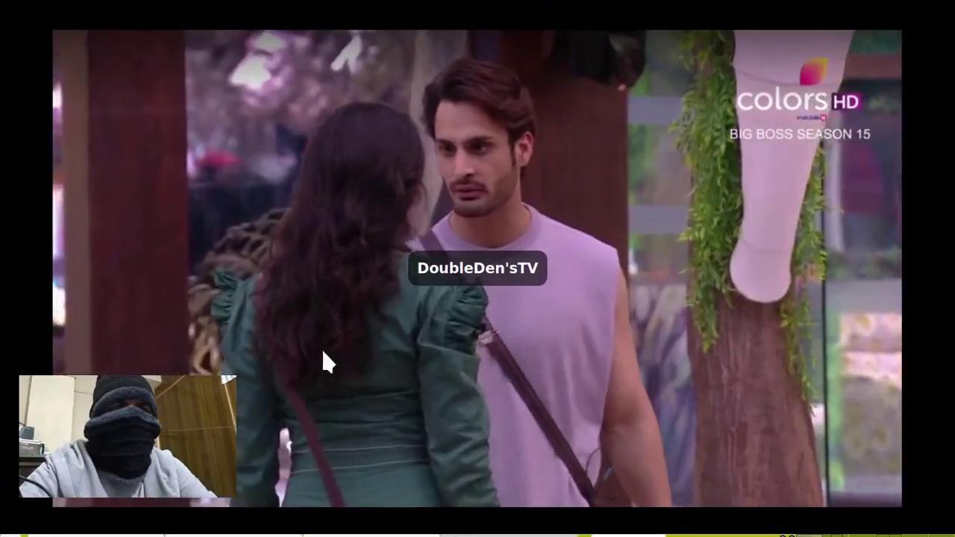
# - Spread out the open windows to bring the Downloads folder forward, then return to the mirrored phone video
pyautogui.press('super')
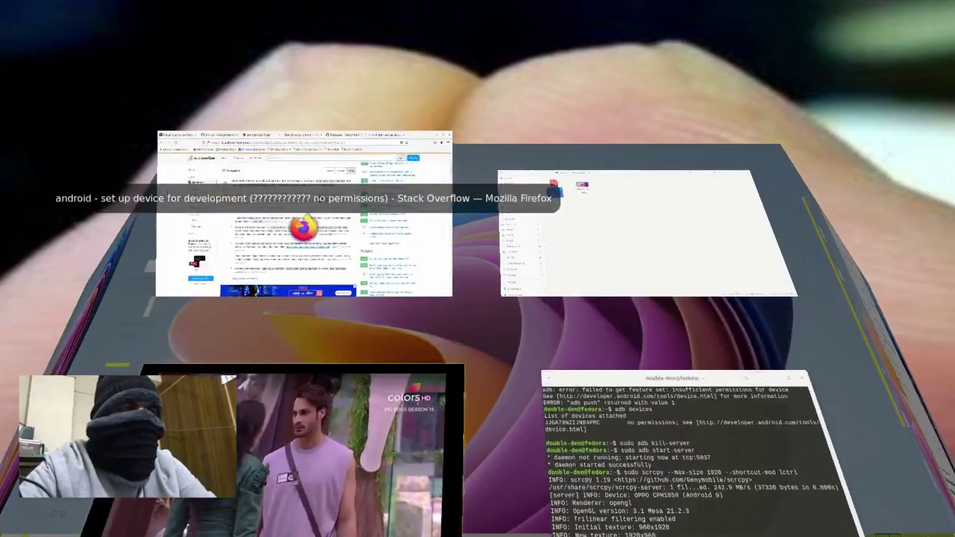
pyautogui.click(627, 224)
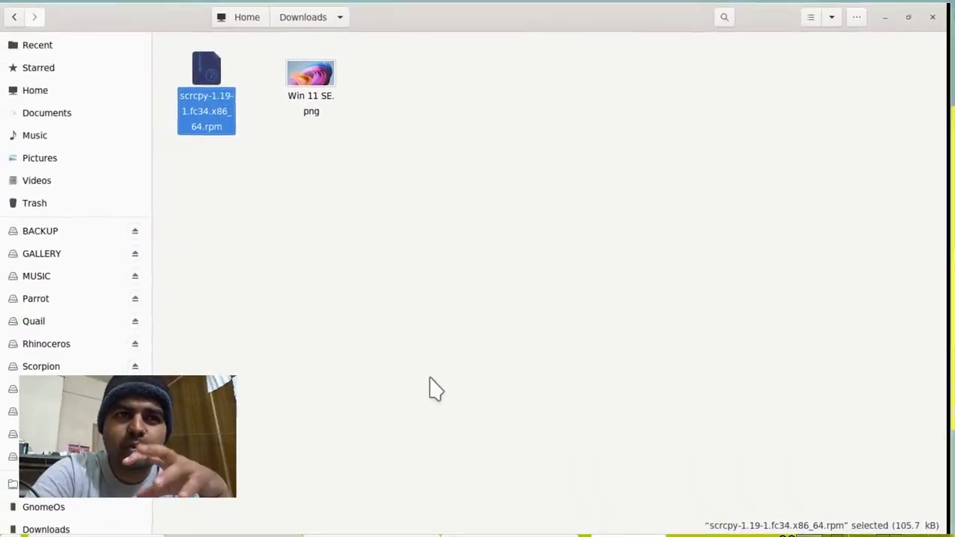
pyautogui.press('super')
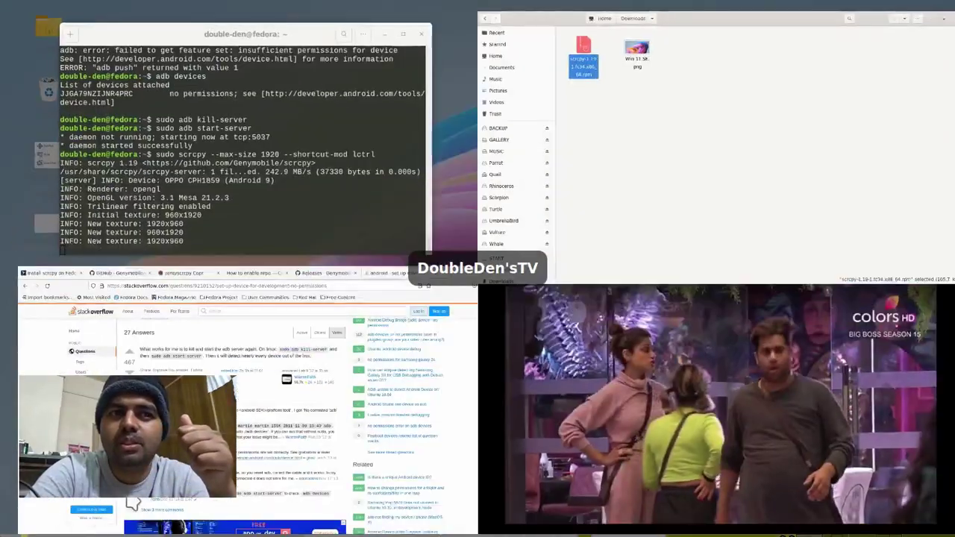
pyautogui.click(604, 394)
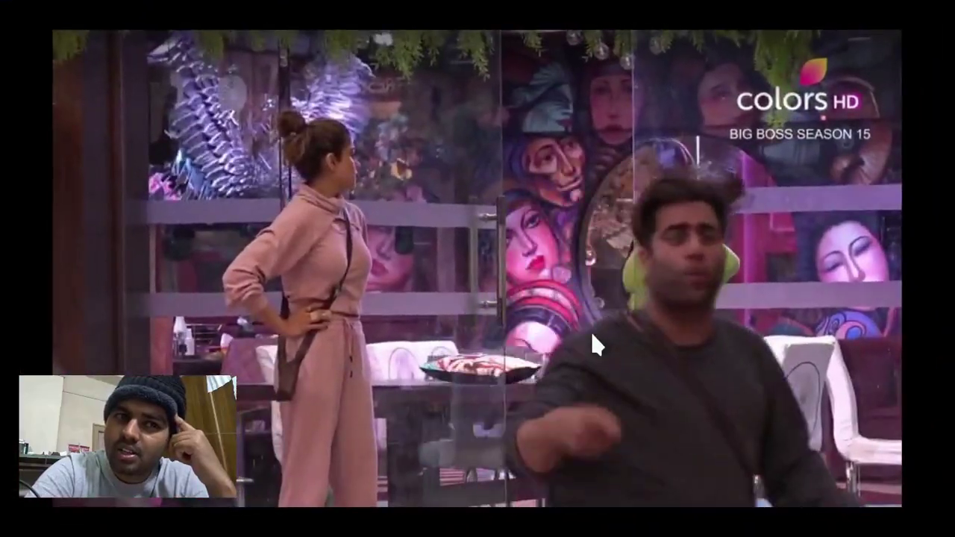
# - Toggle the GNOME Activities overview while the mirrored phone video plays, returning to the CPH1859 window in between
pyautogui.press('super')
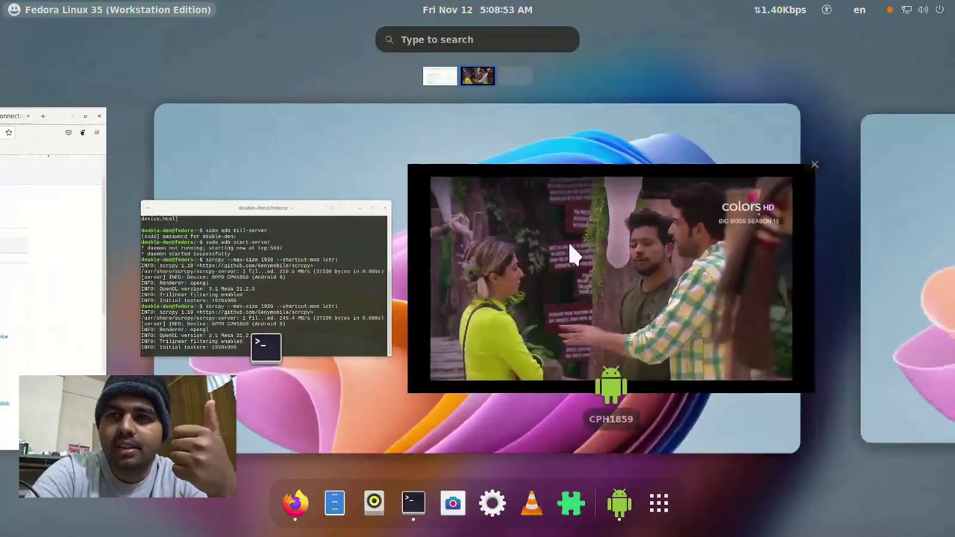
pyautogui.click(586, 271)
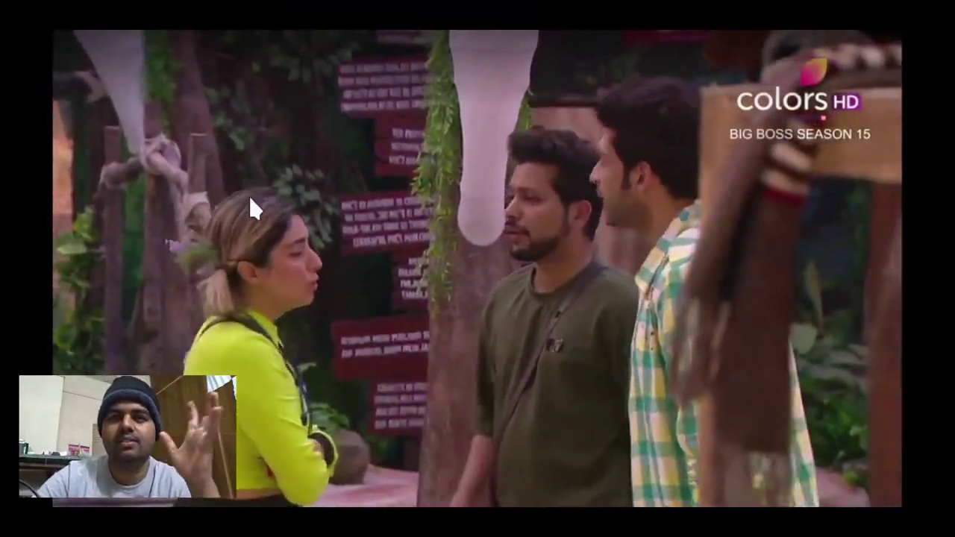
pyautogui.click(250, 195)
pyautogui.press('super')
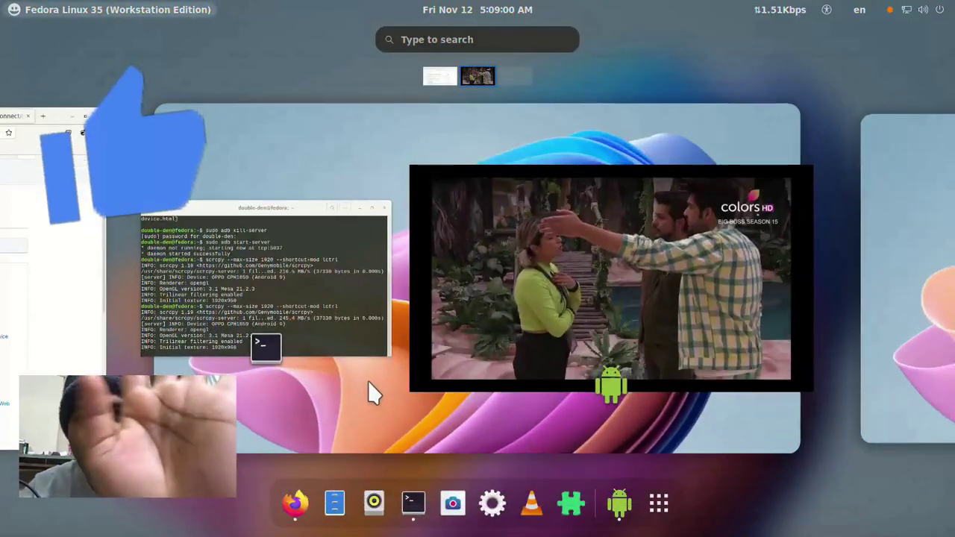
pyautogui.press('super')
pyautogui.press('super')
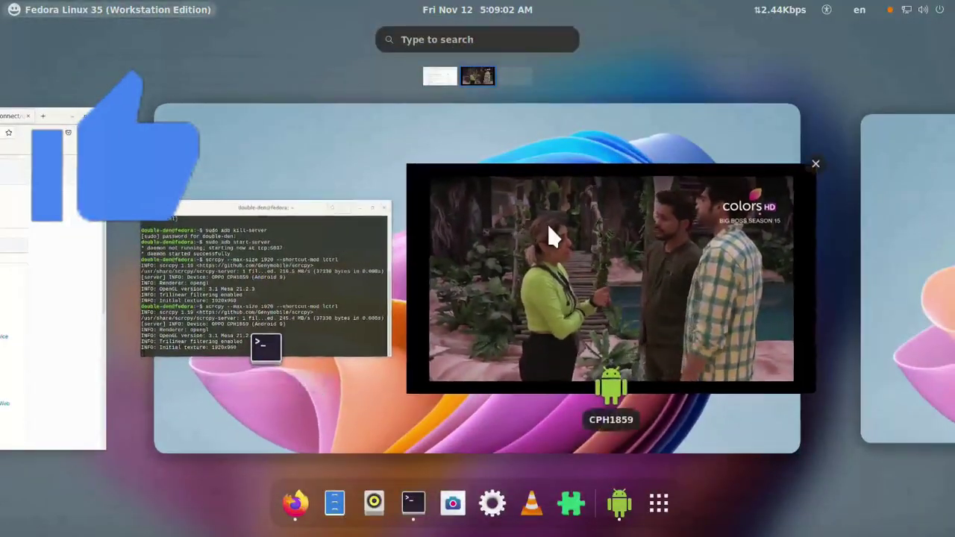